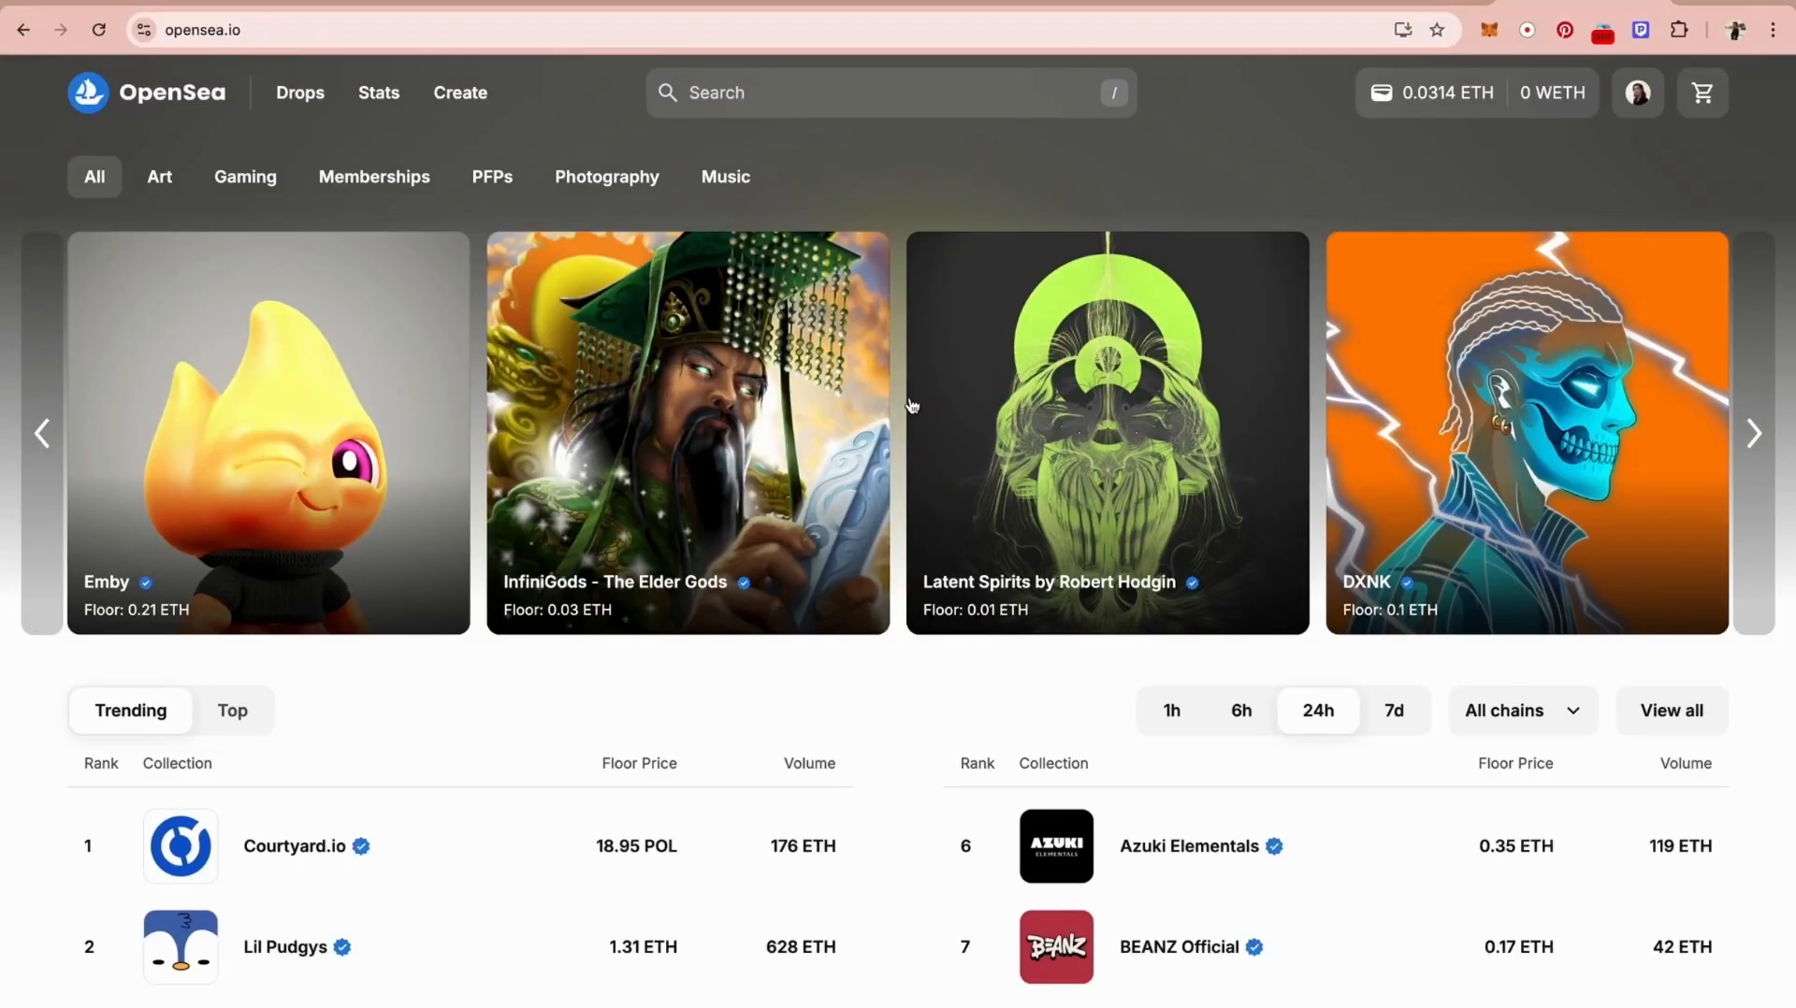
Step: Open the wallet summary to check the balance and tokens, and close it again
scroll(421, 556, down, 3)
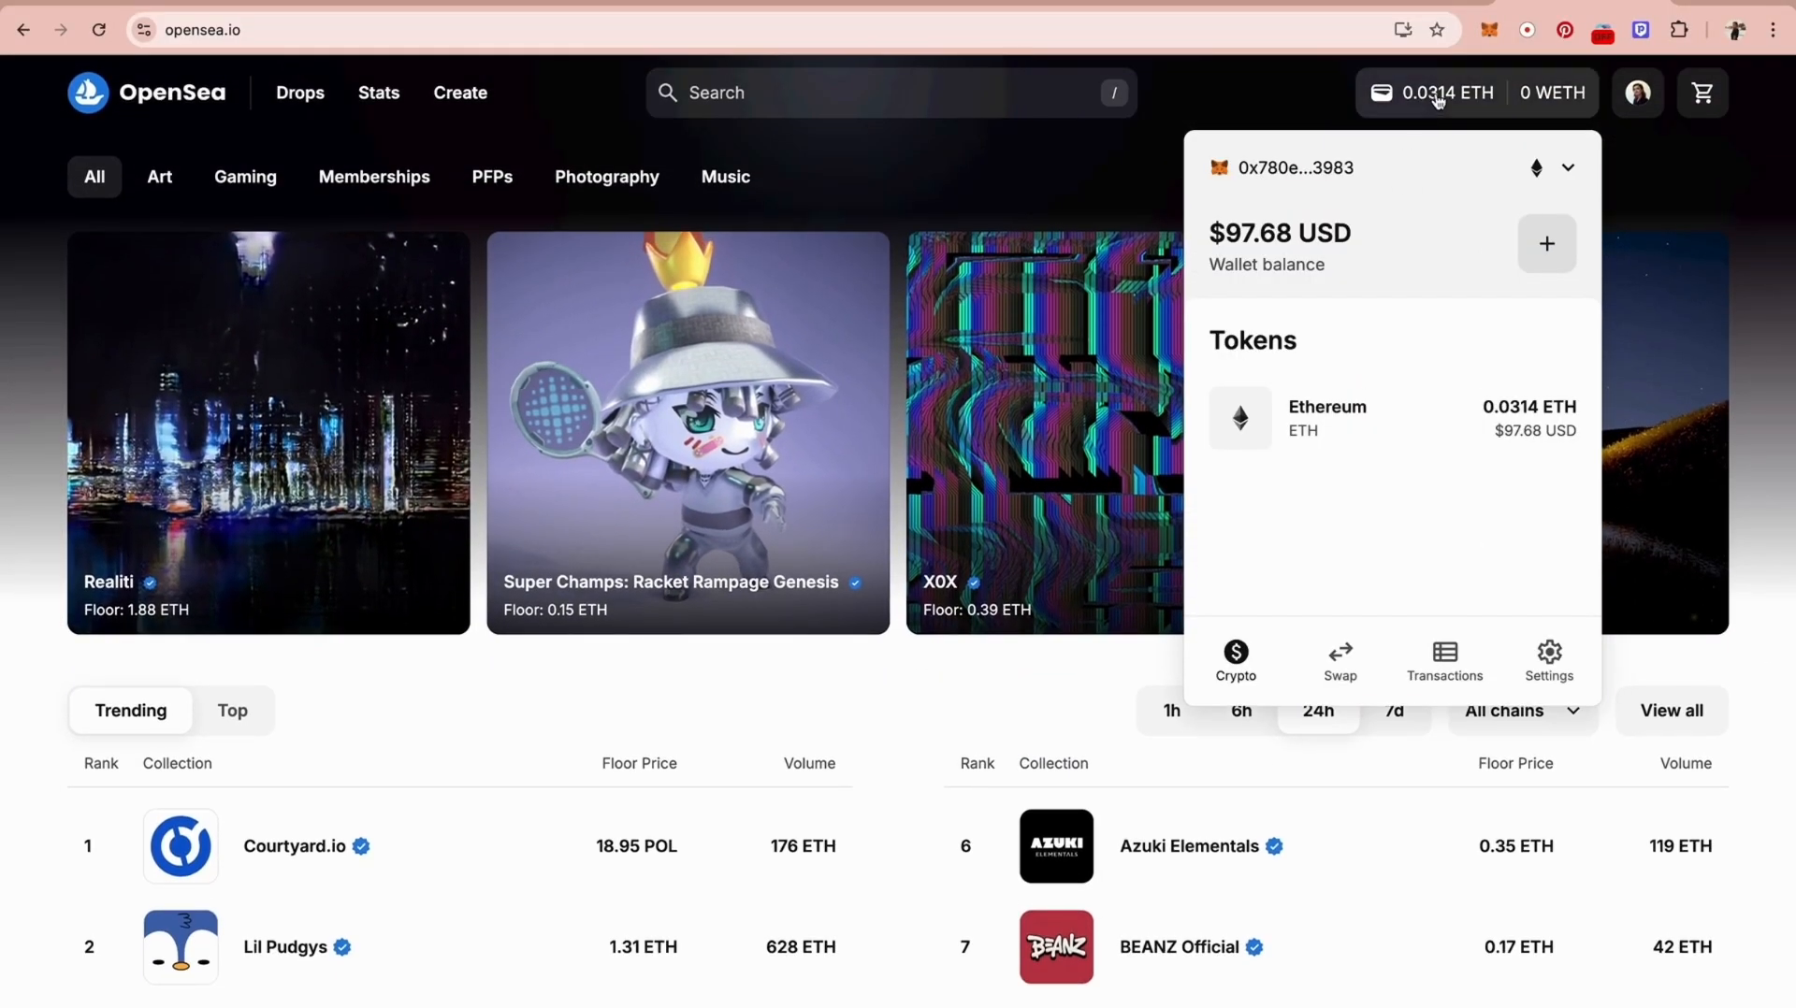
click(1438, 96)
click(1441, 93)
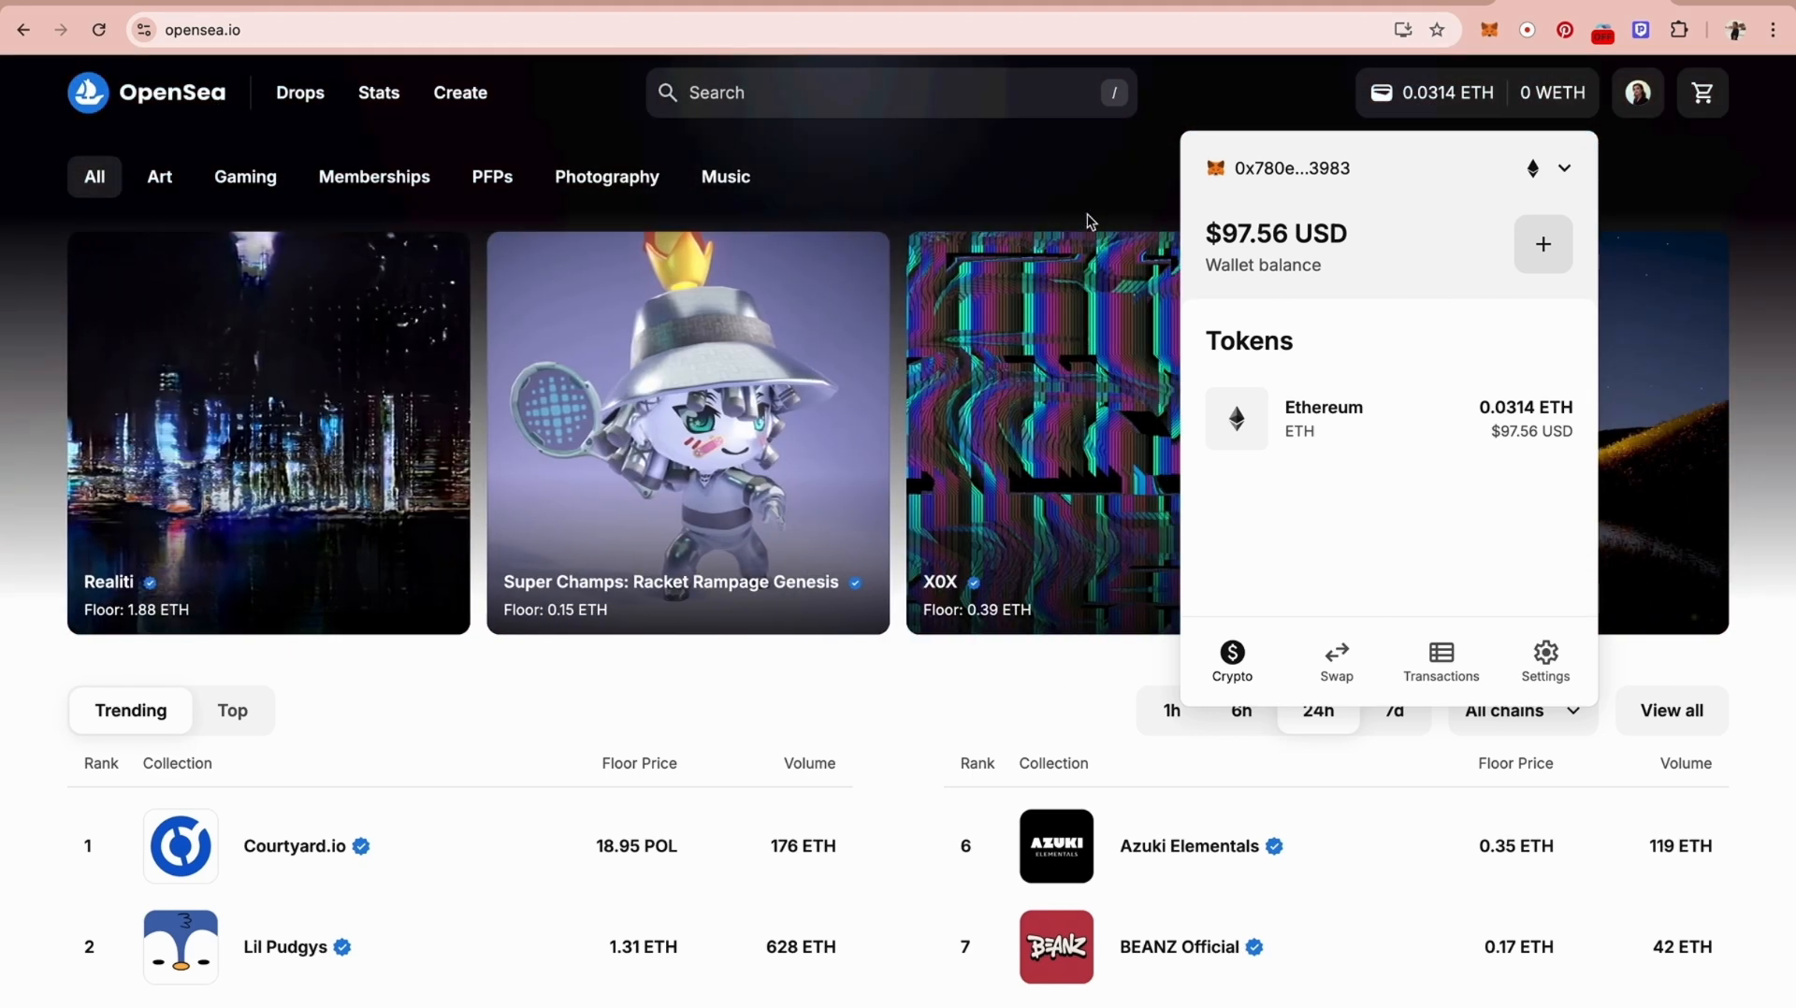
click(1311, 107)
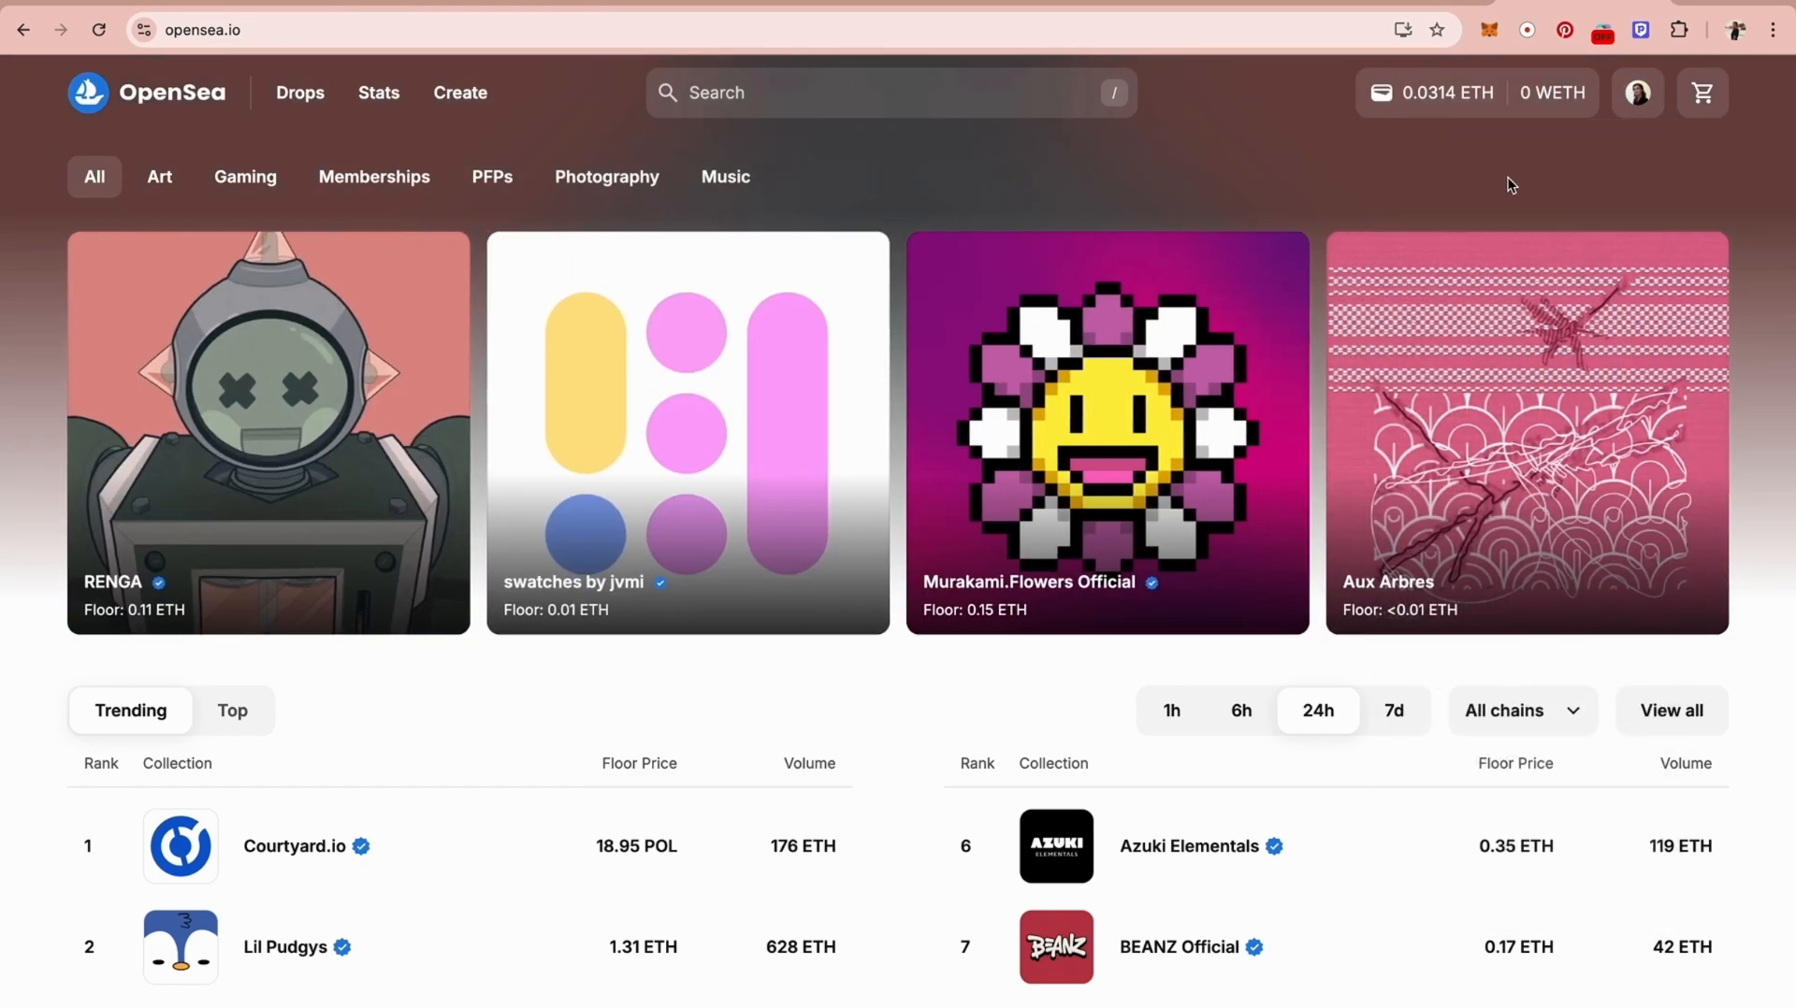
Step: Open the profile page and look through the collected artworks for a piece to sell
mouse_move(1638, 93)
click(1520, 175)
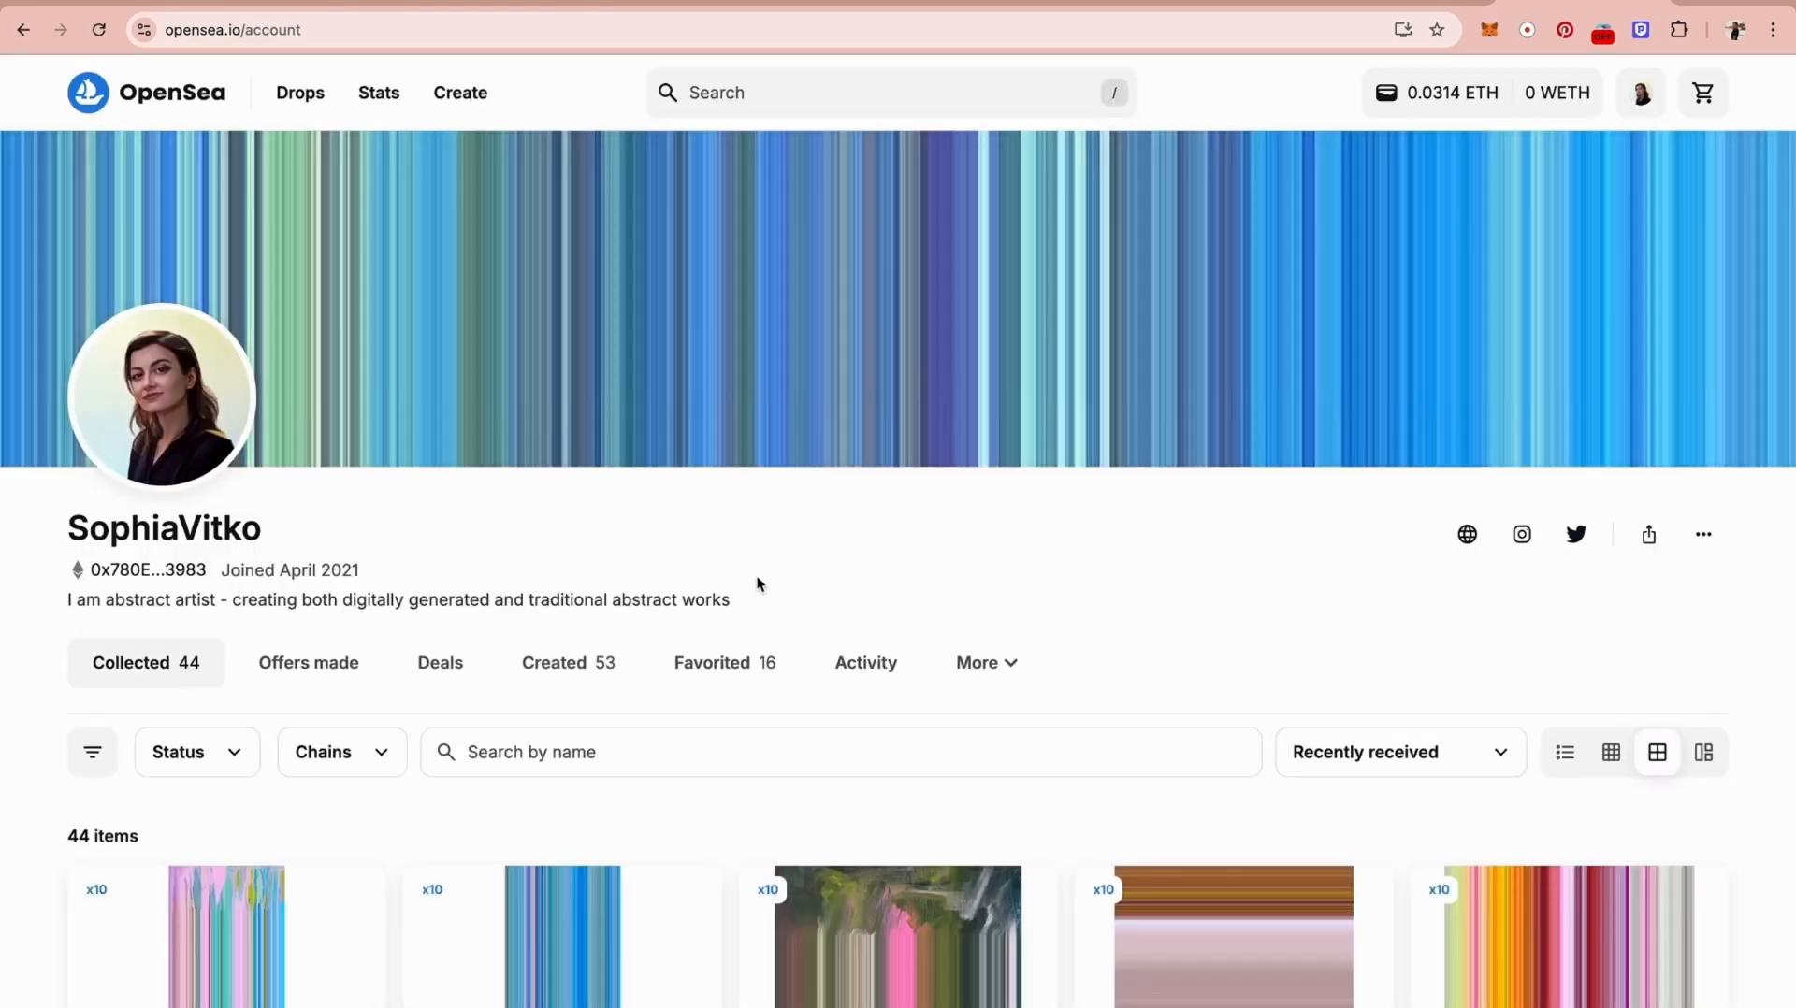
scroll(756, 576, down, 3)
scroll(756, 575, down, 2)
scroll(758, 580, down, 3)
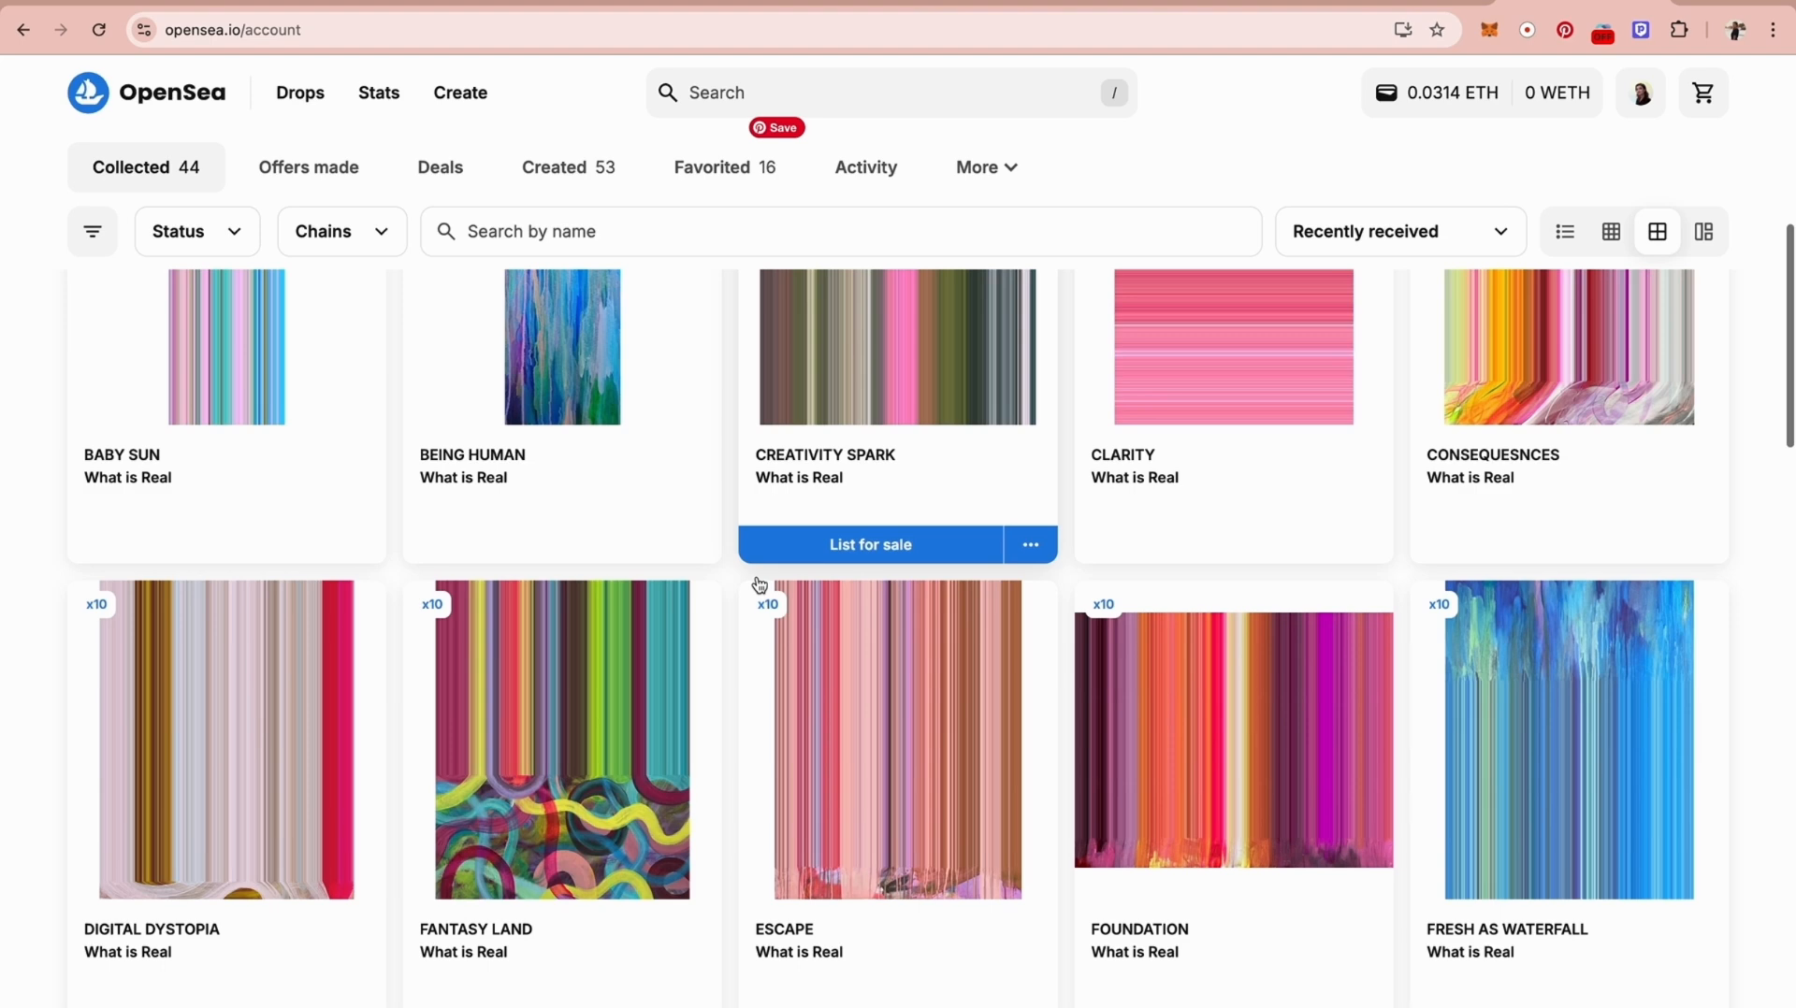
scroll(756, 580, up, 5)
scroll(756, 580, down, 2)
scroll(756, 580, down, 8)
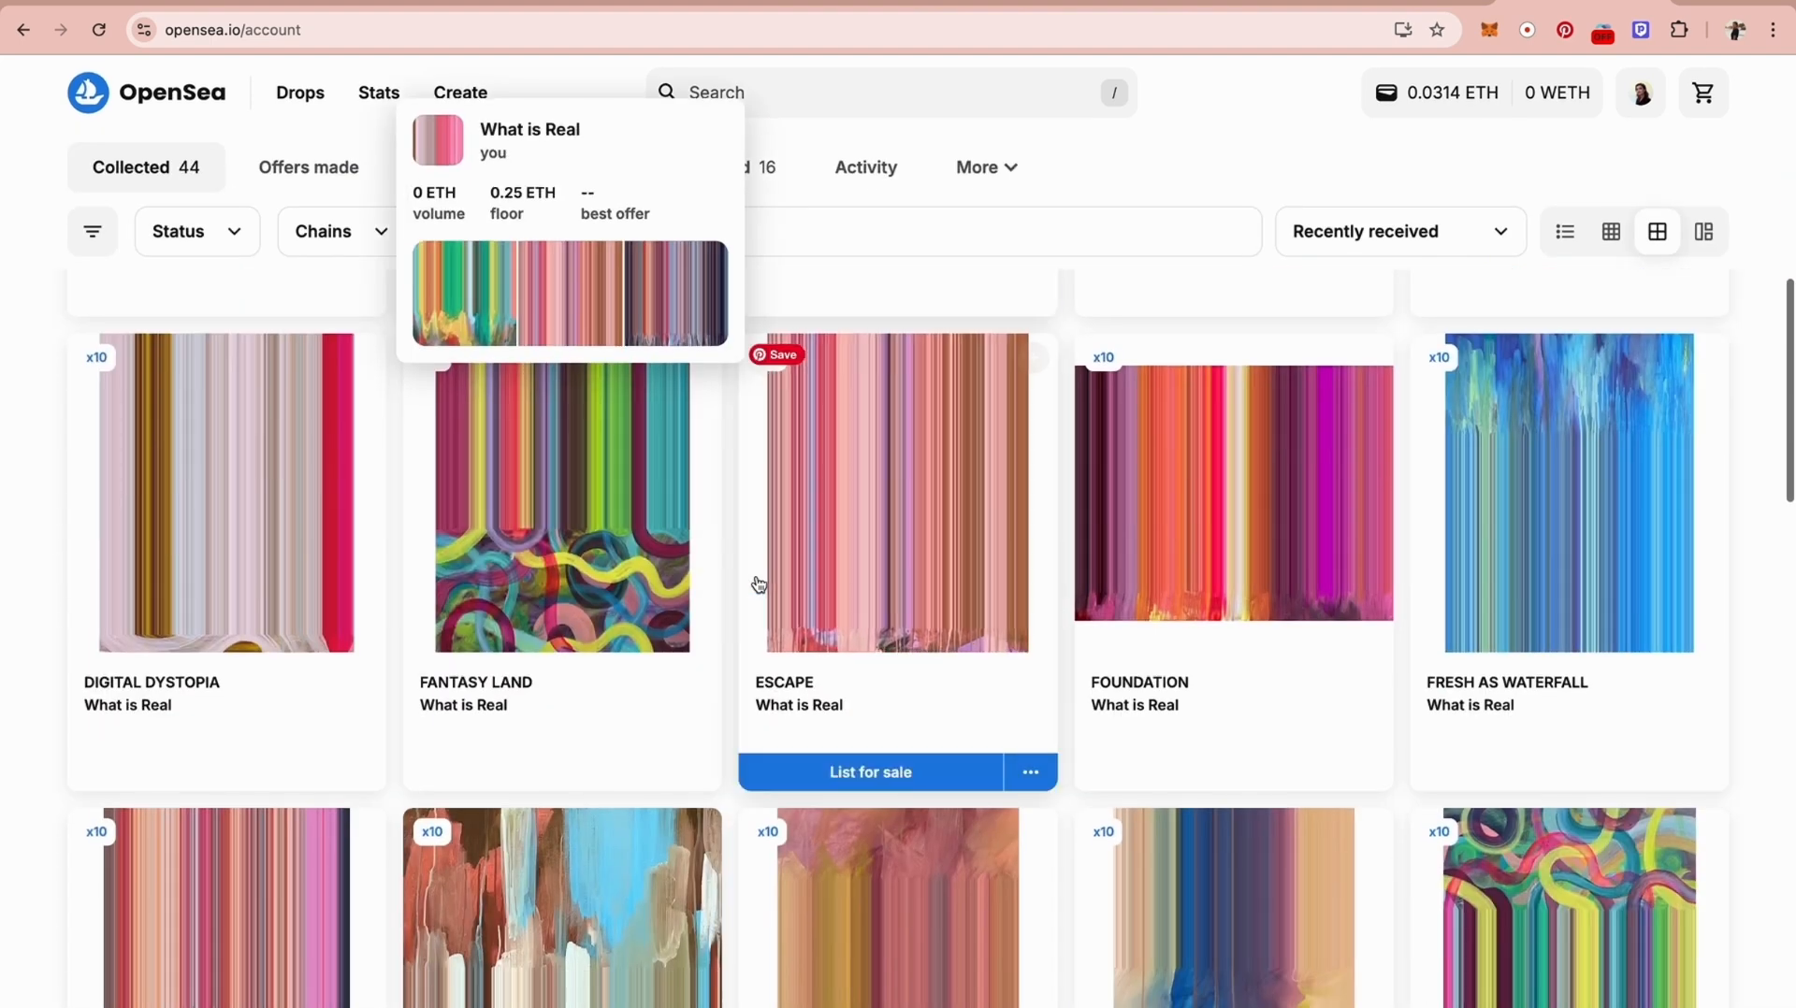
scroll(759, 585, down, 5)
scroll(758, 584, up, 9)
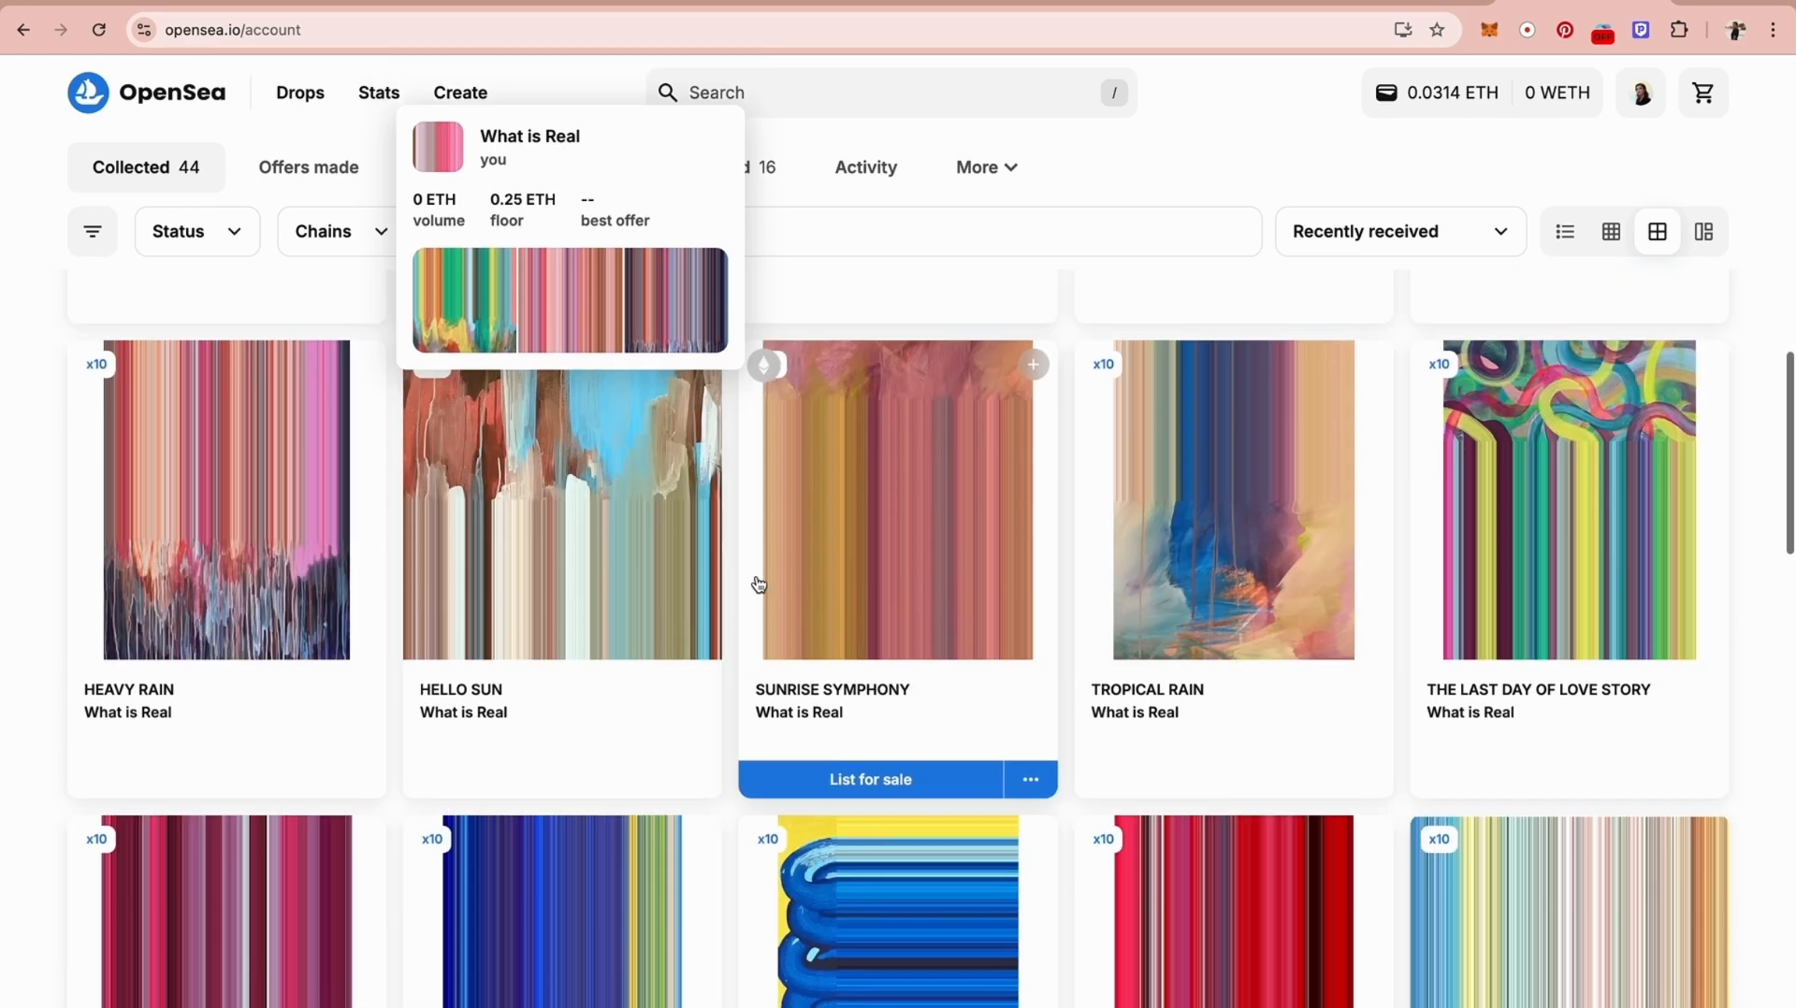
scroll(759, 585, up, 5)
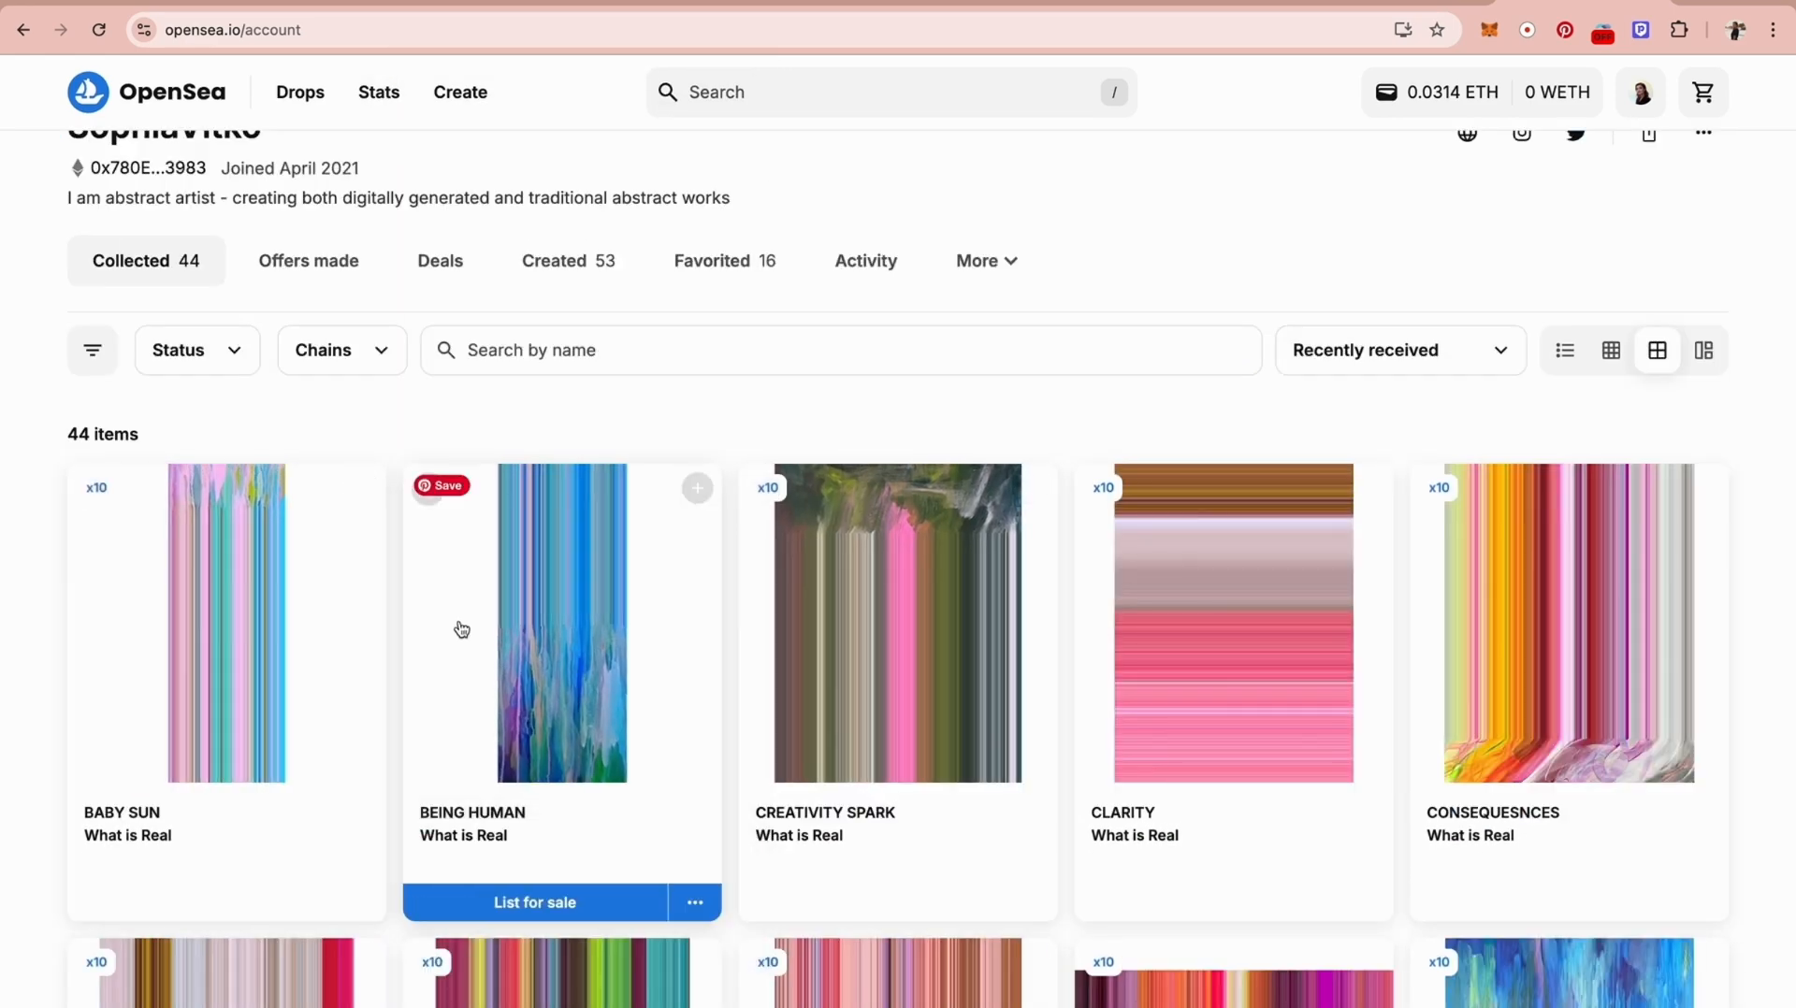
scroll(462, 629, down, 5)
scroll(461, 628, down, 10)
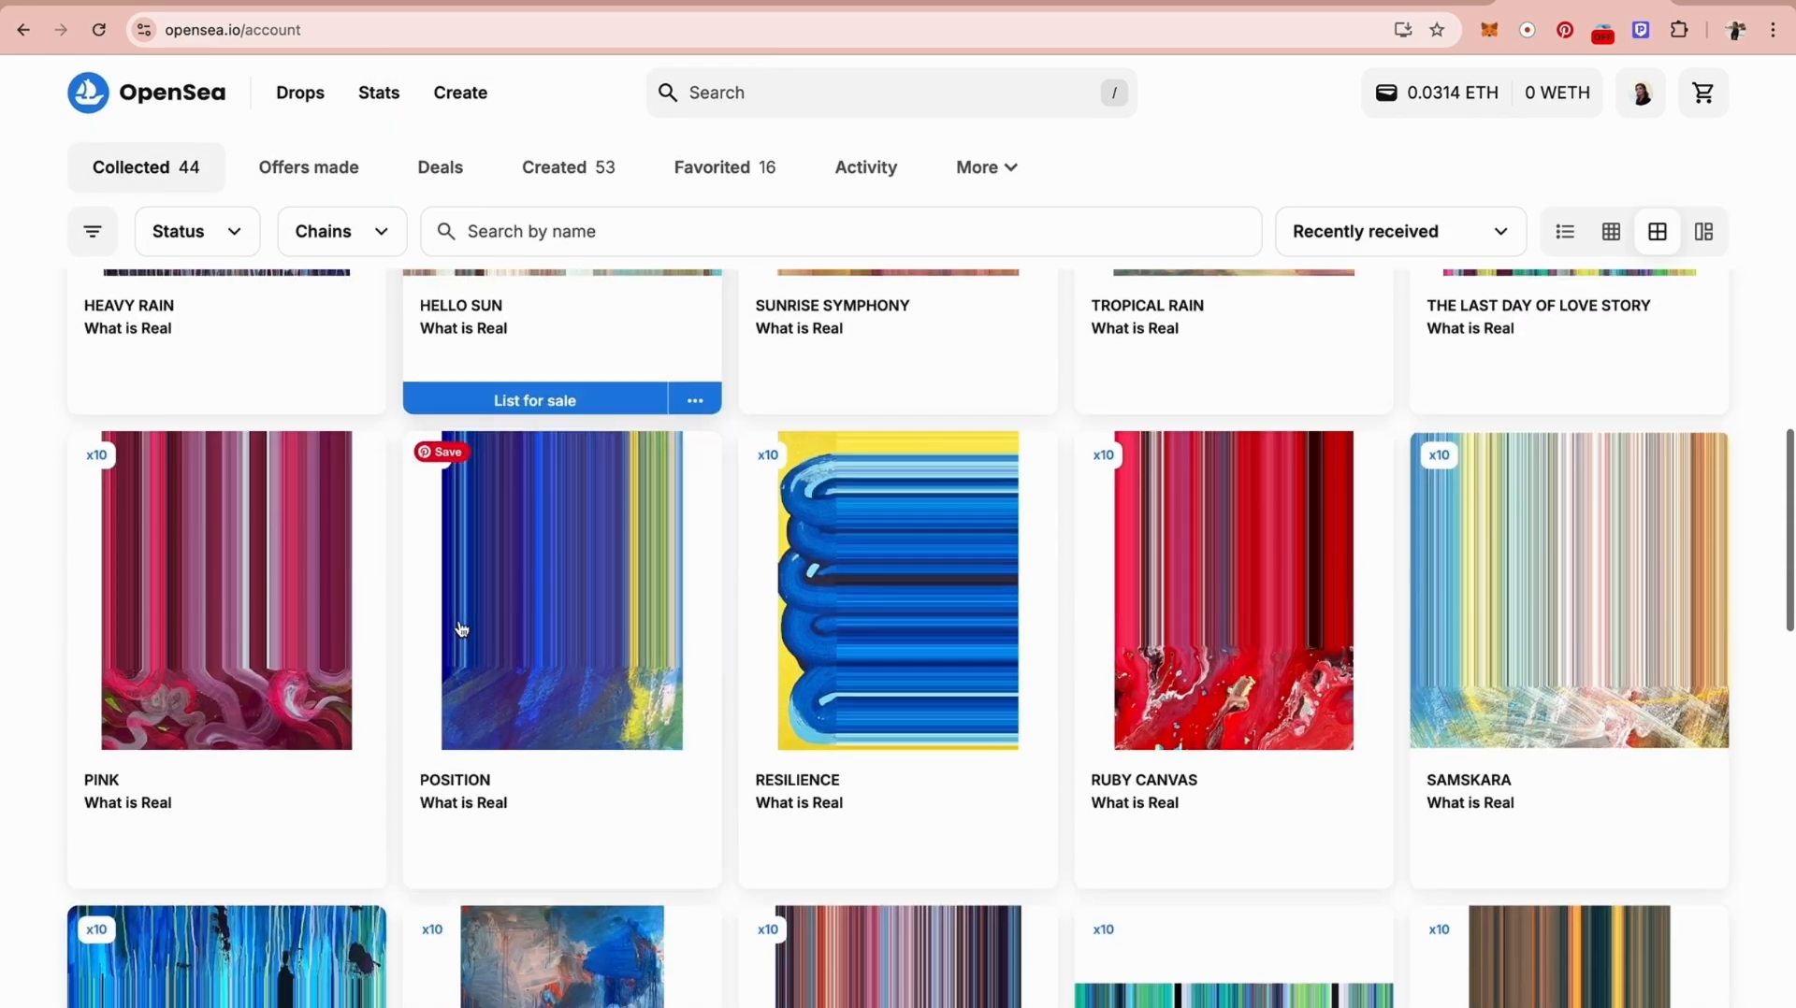
scroll(461, 628, down, 7)
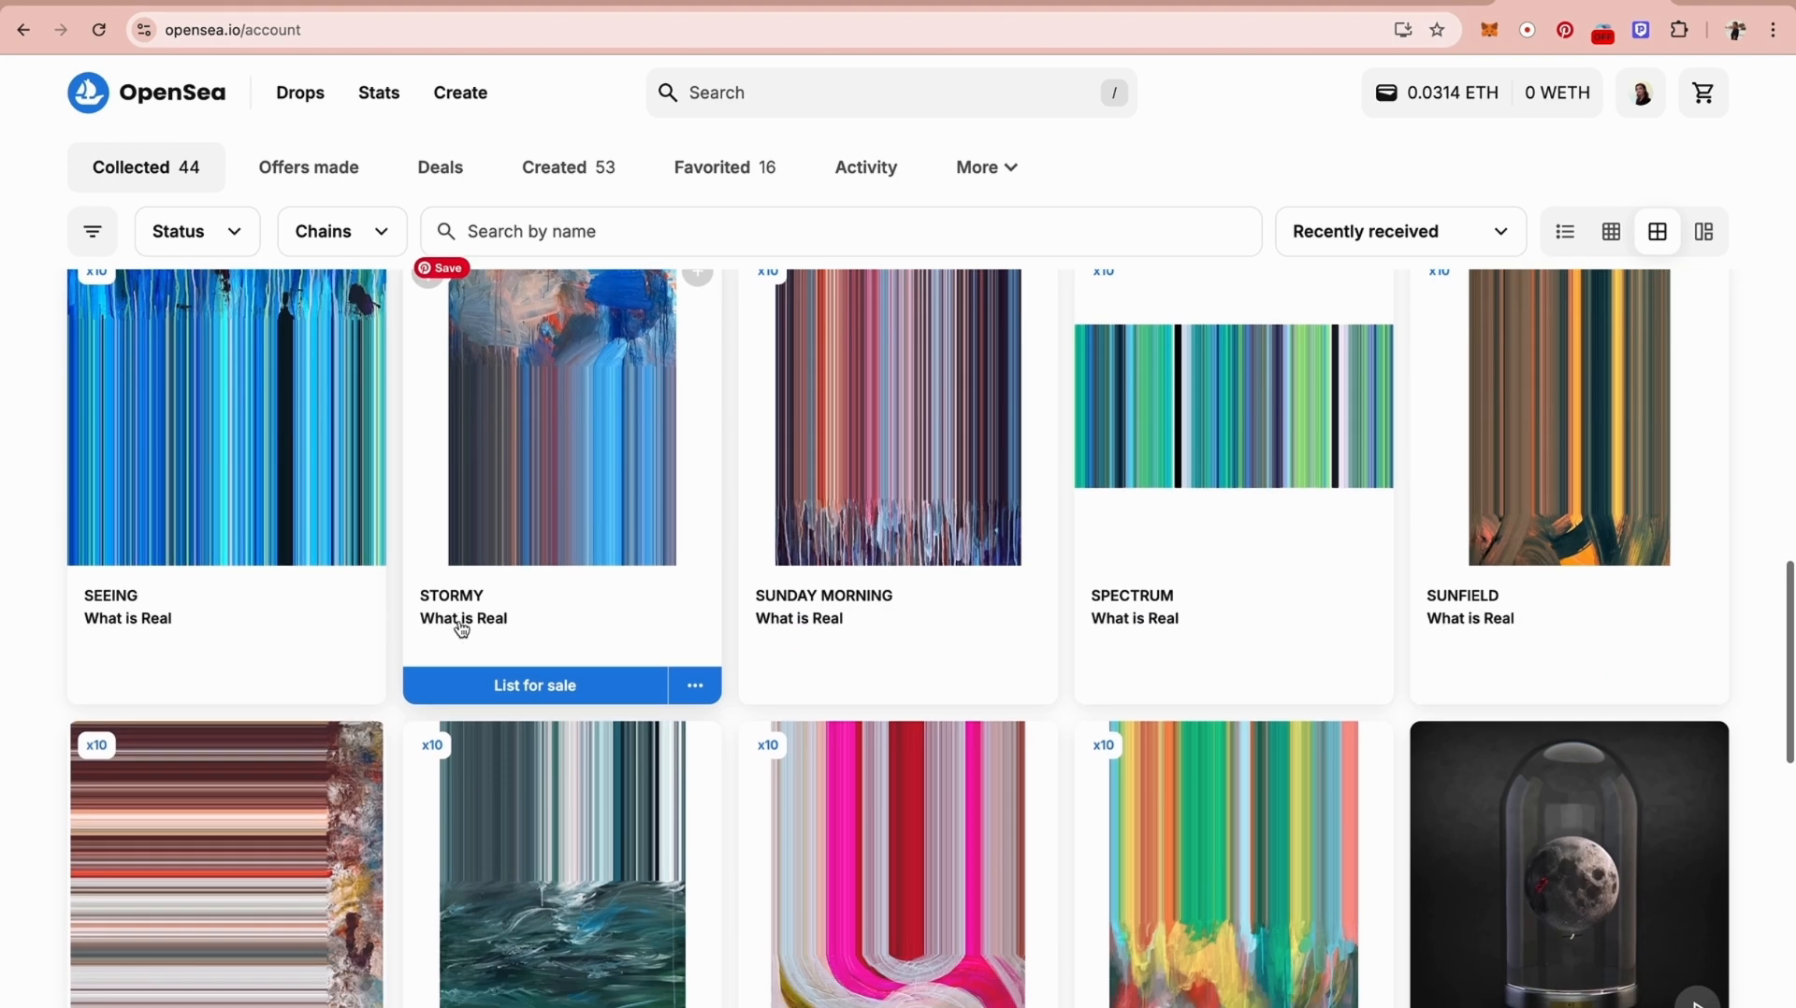
scroll(252, 576, up, 2)
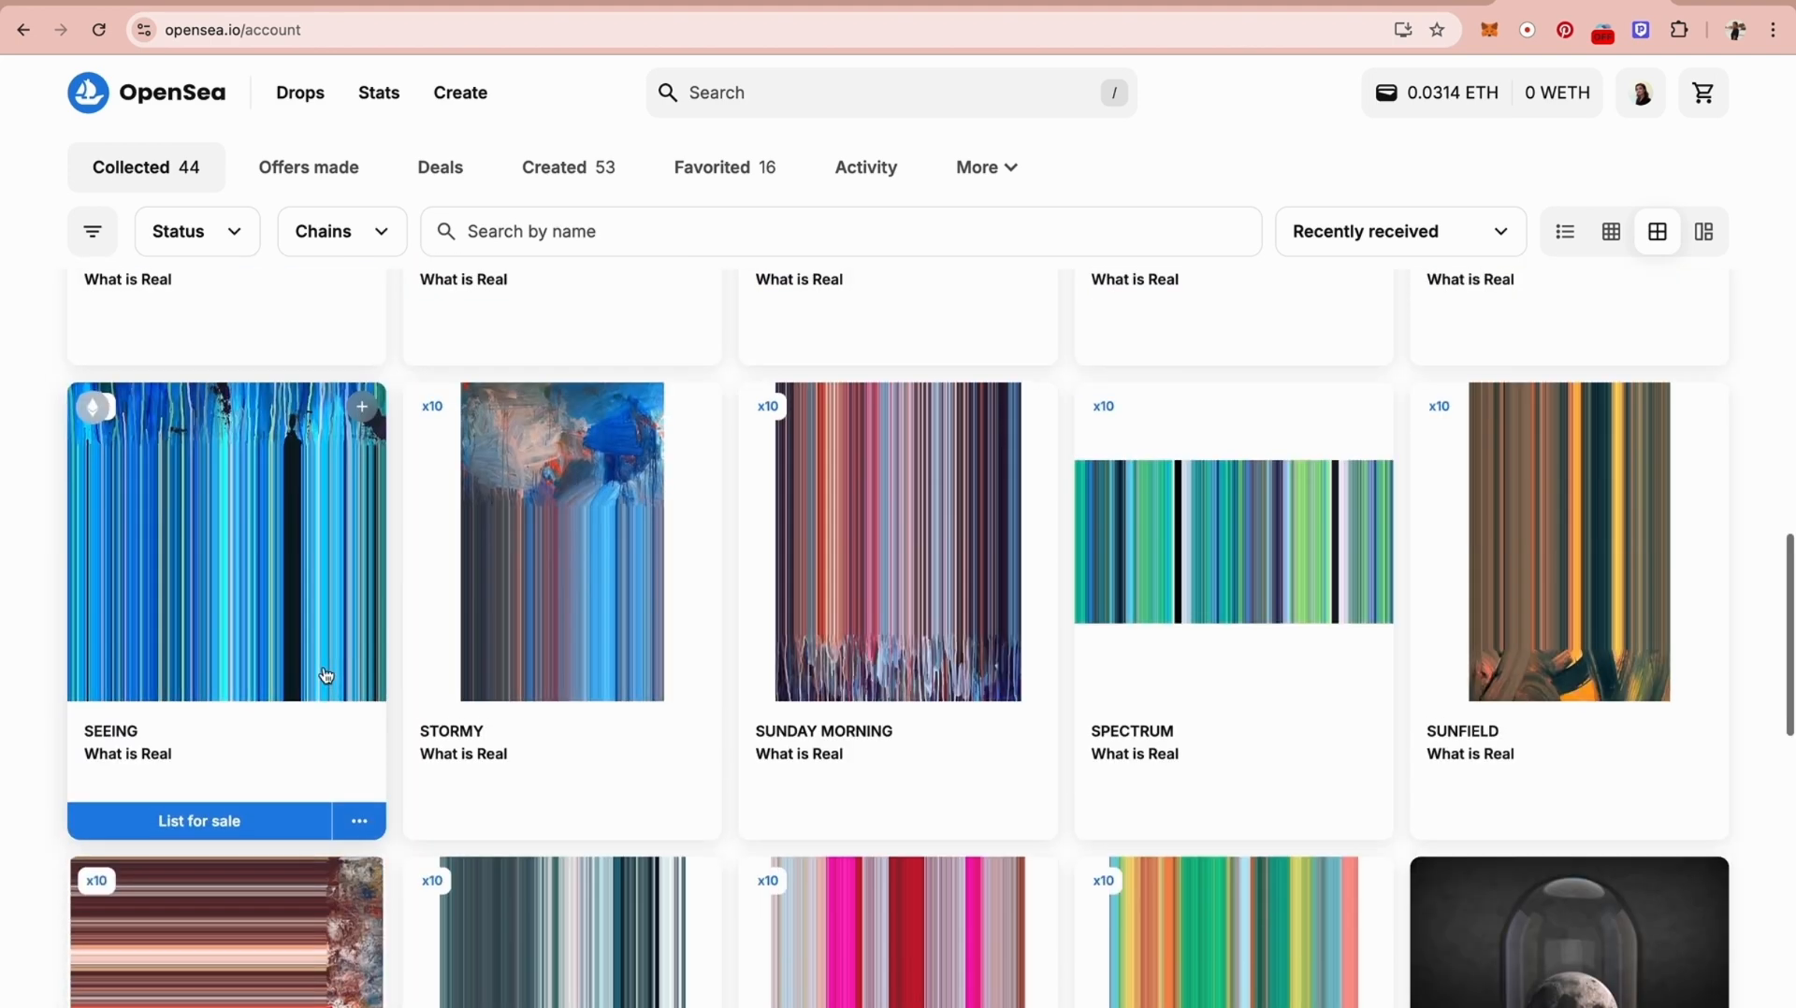
Step: Start a listing for 1 item of the SEEING artwork with a starting price of 0.25 ETH
click(253, 575)
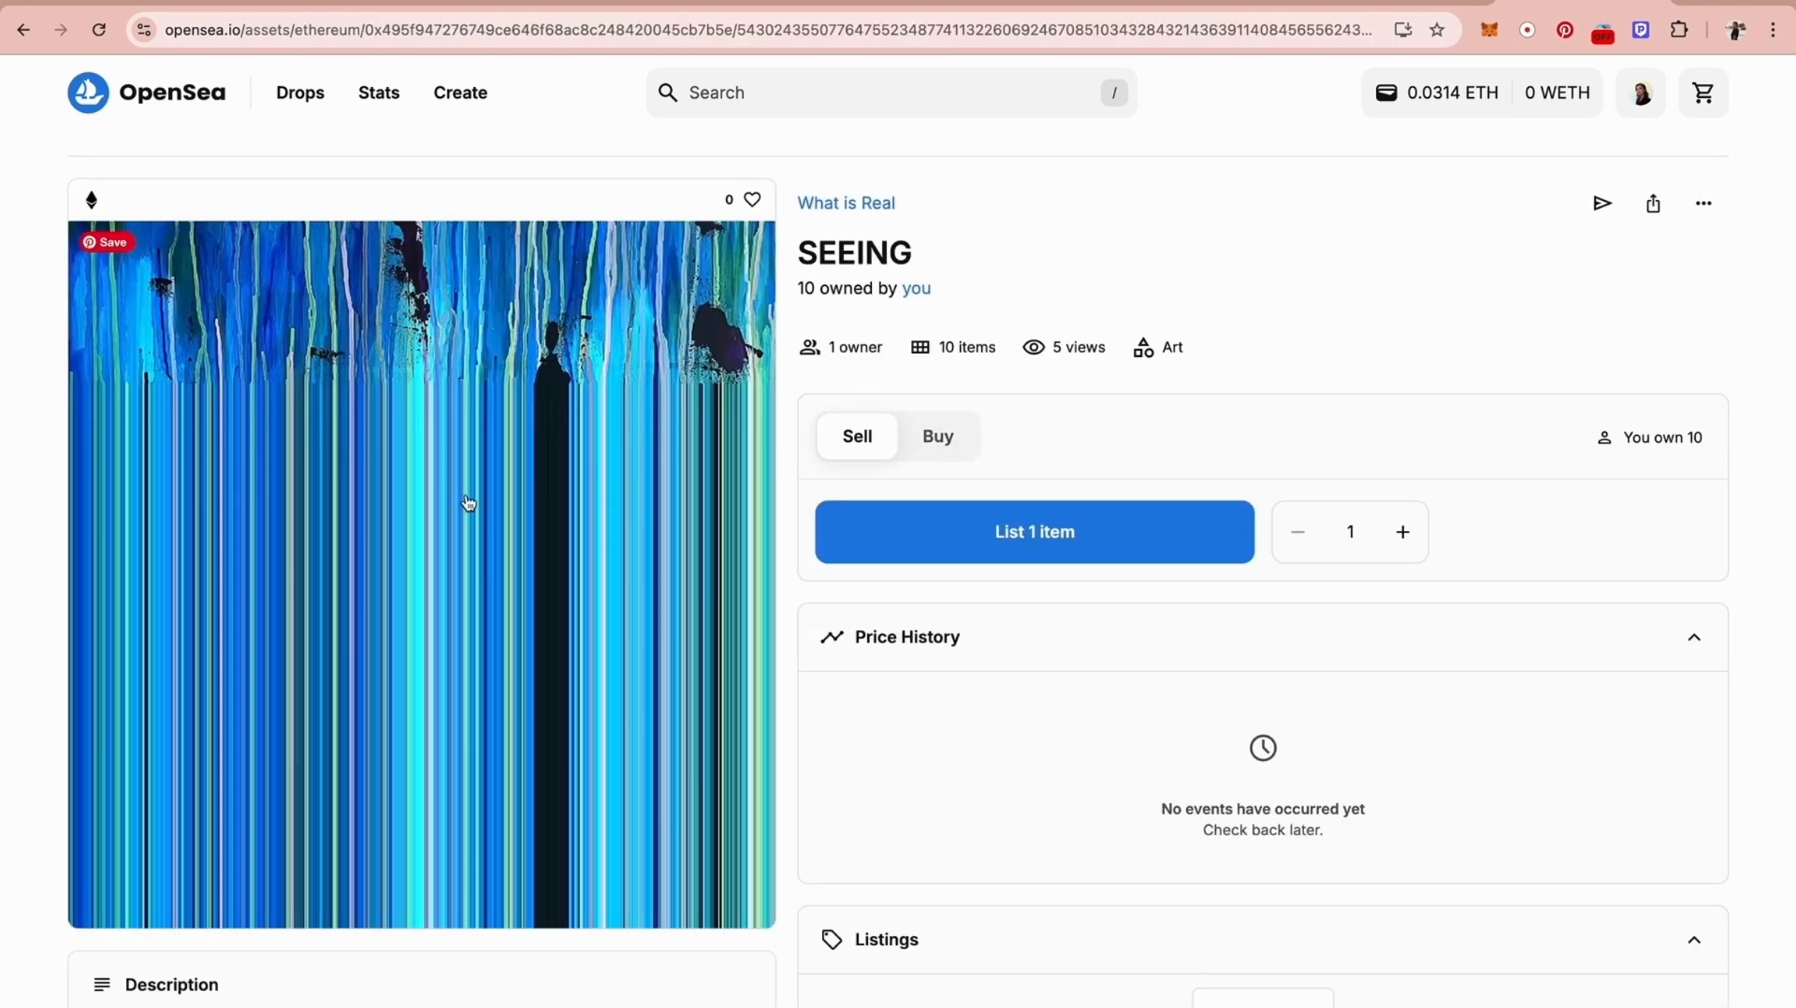
click(962, 550)
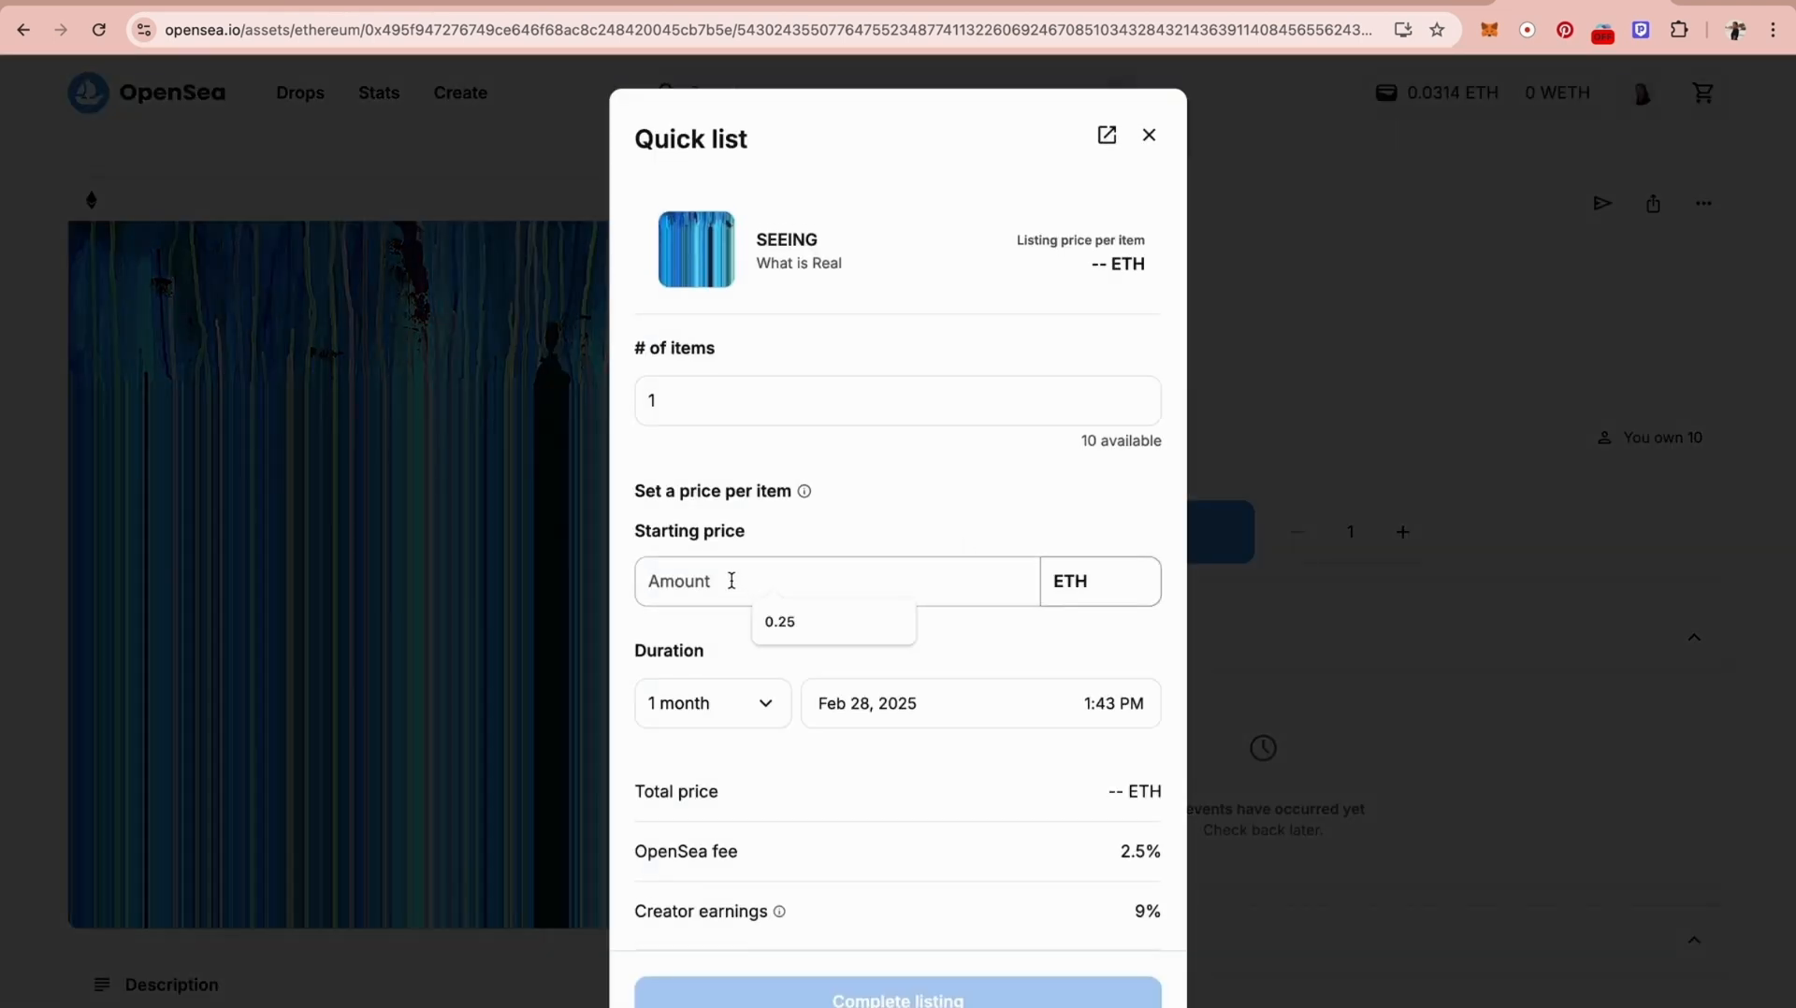
click(784, 631)
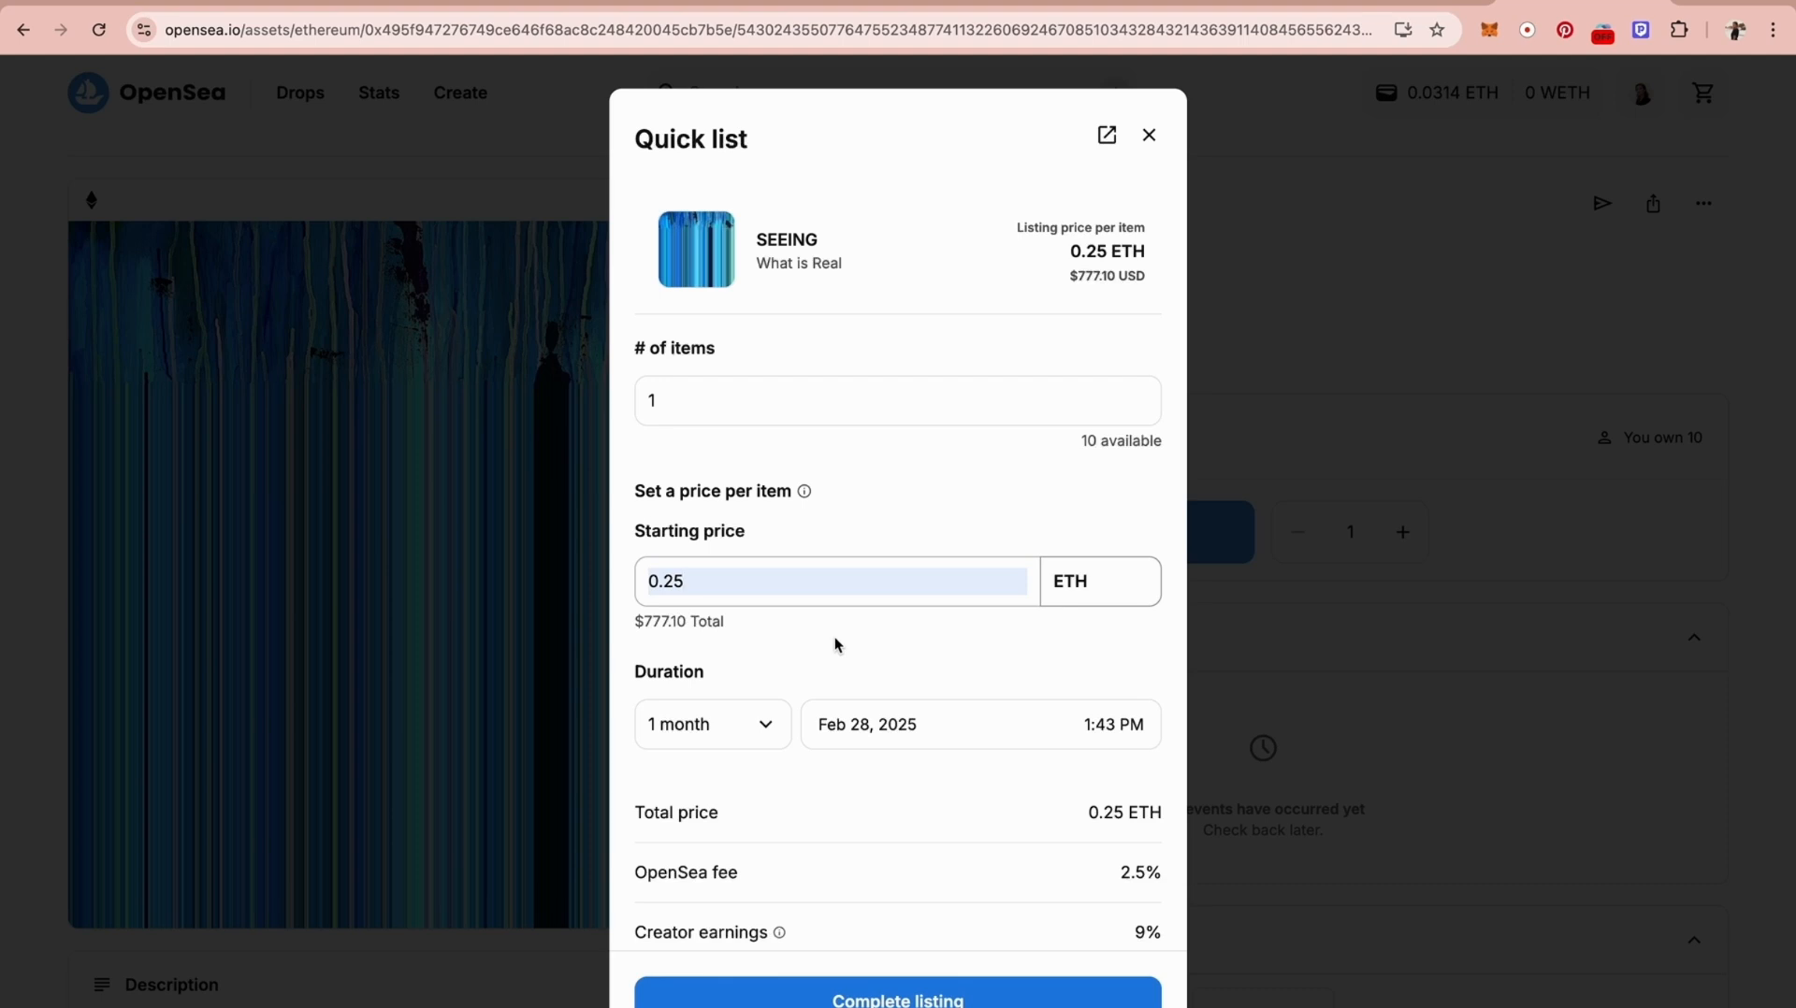
Step: Set the listing duration to 6 months, complete the listing of SEEING and view it
click(744, 725)
scroll(740, 814, down, 2)
click(702, 995)
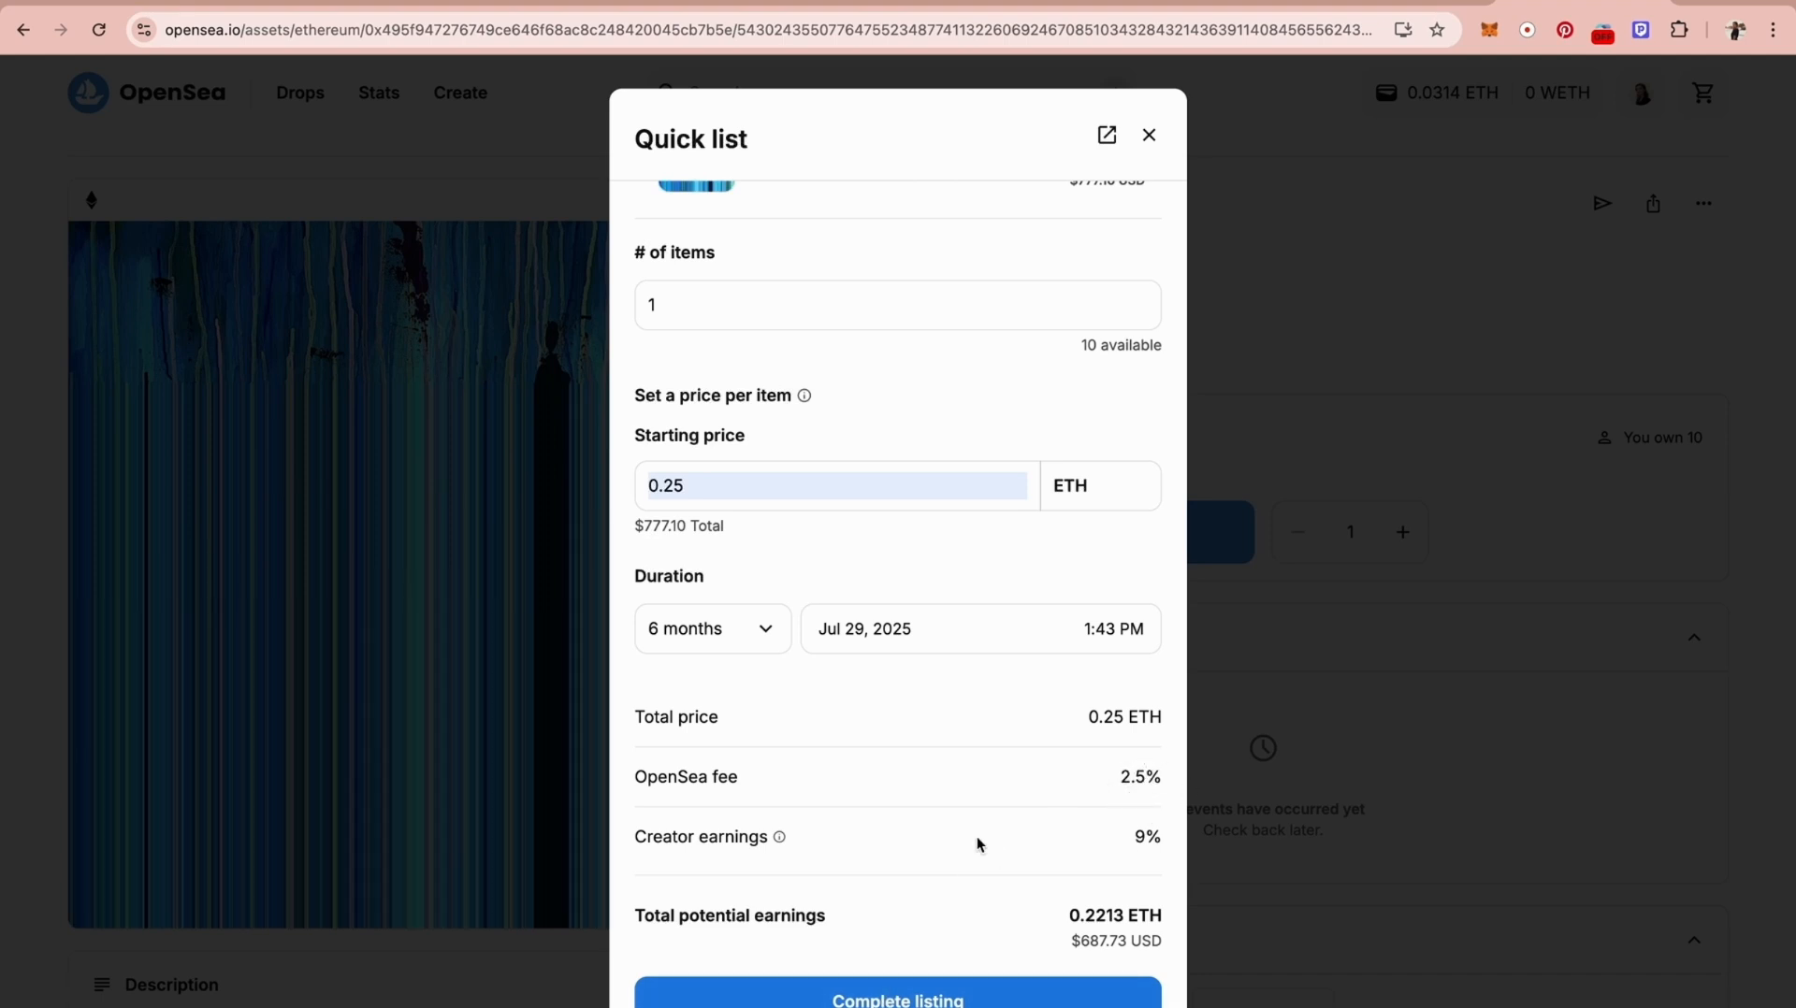
click(973, 997)
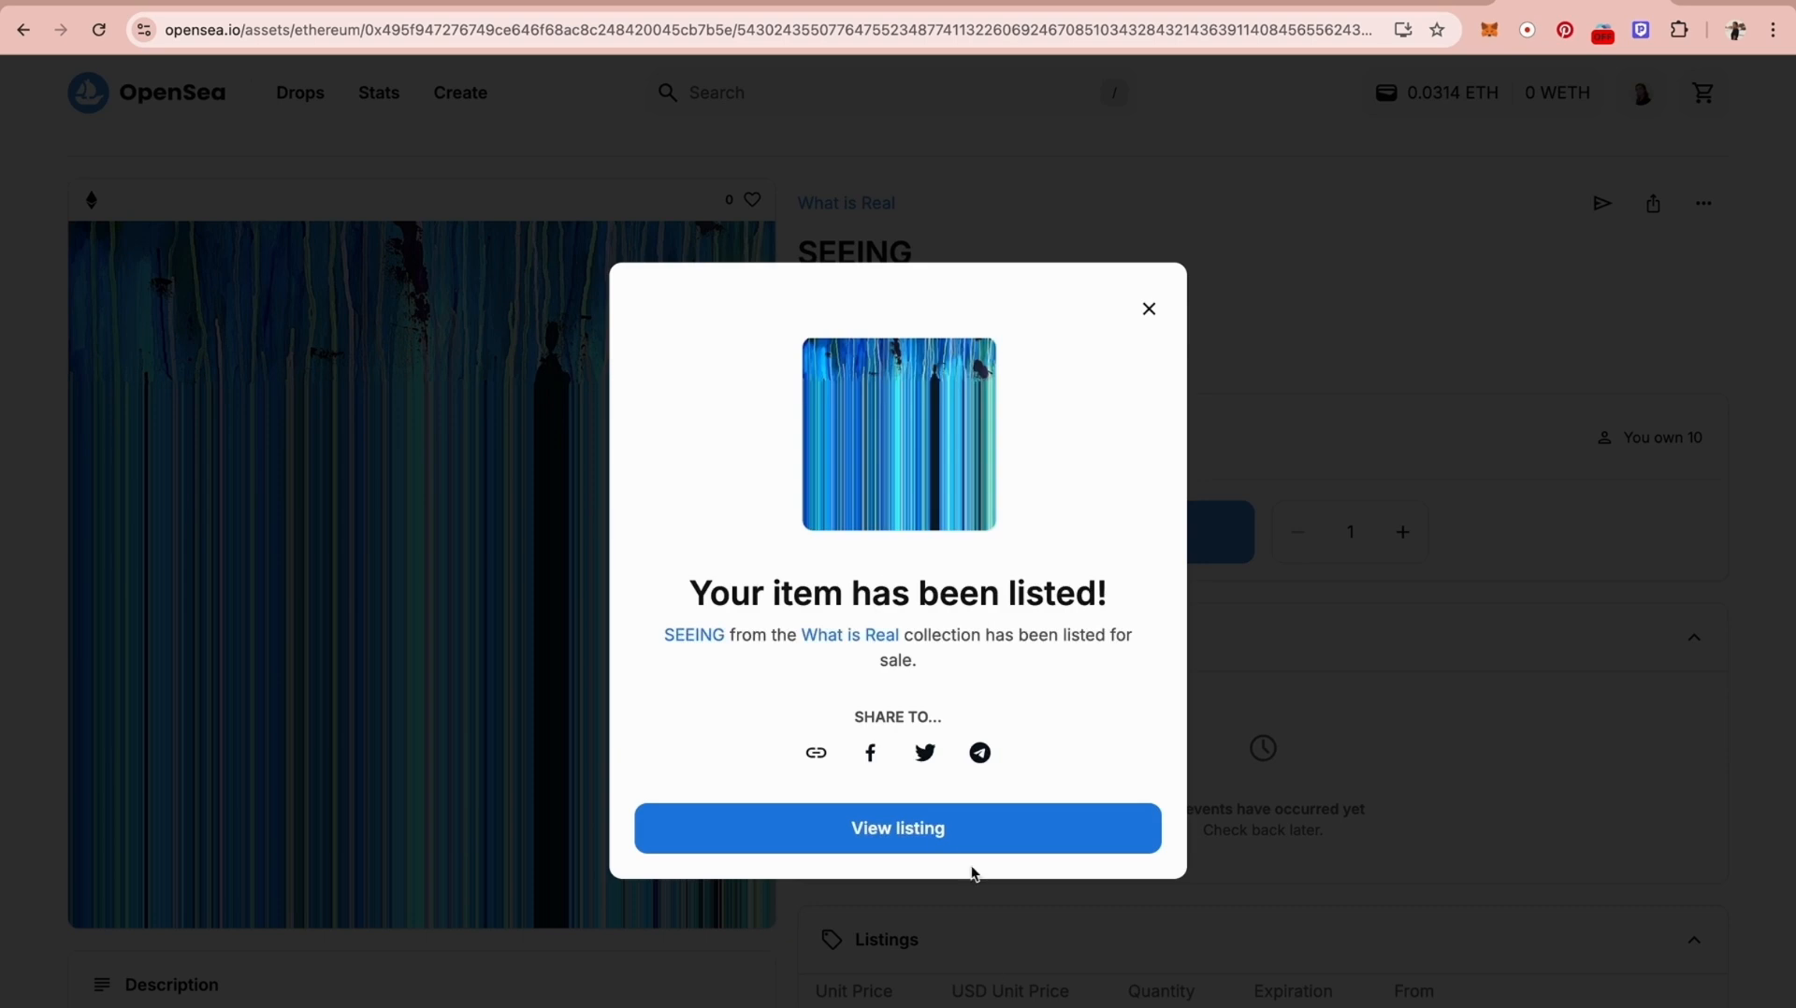
click(917, 833)
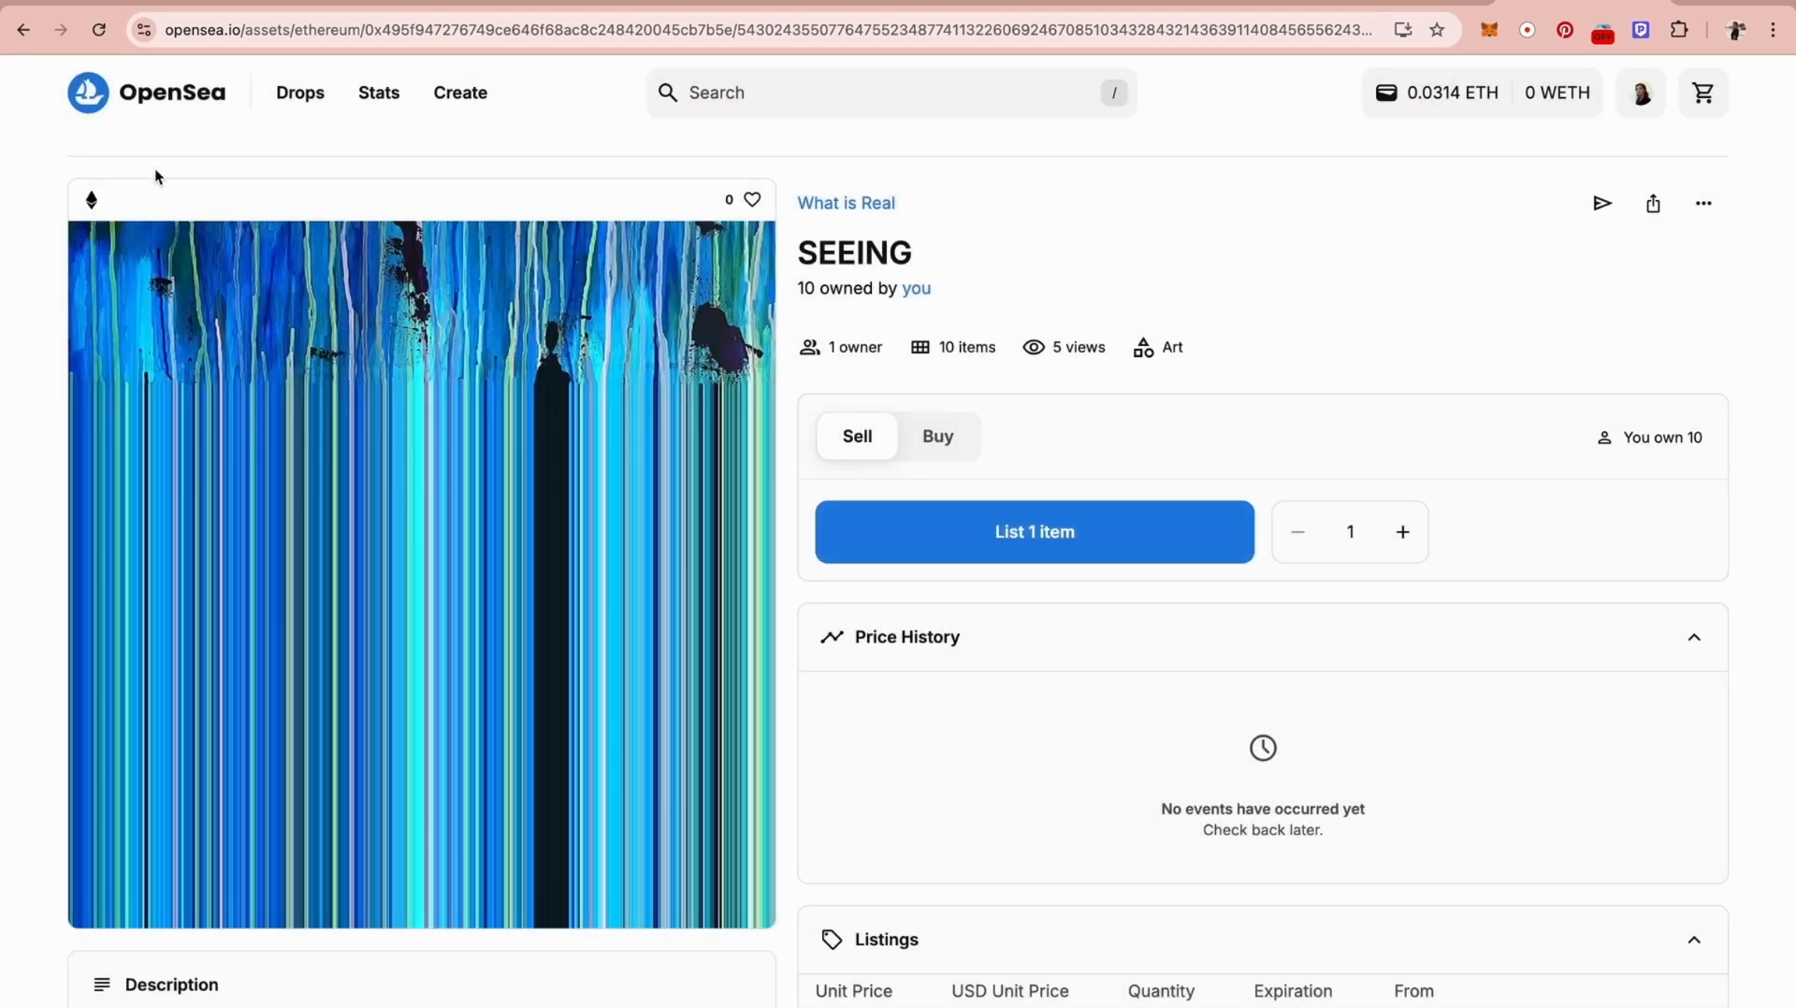
Step: Return to the profile's collected items and examine which artworks carry a listing price
click(23, 33)
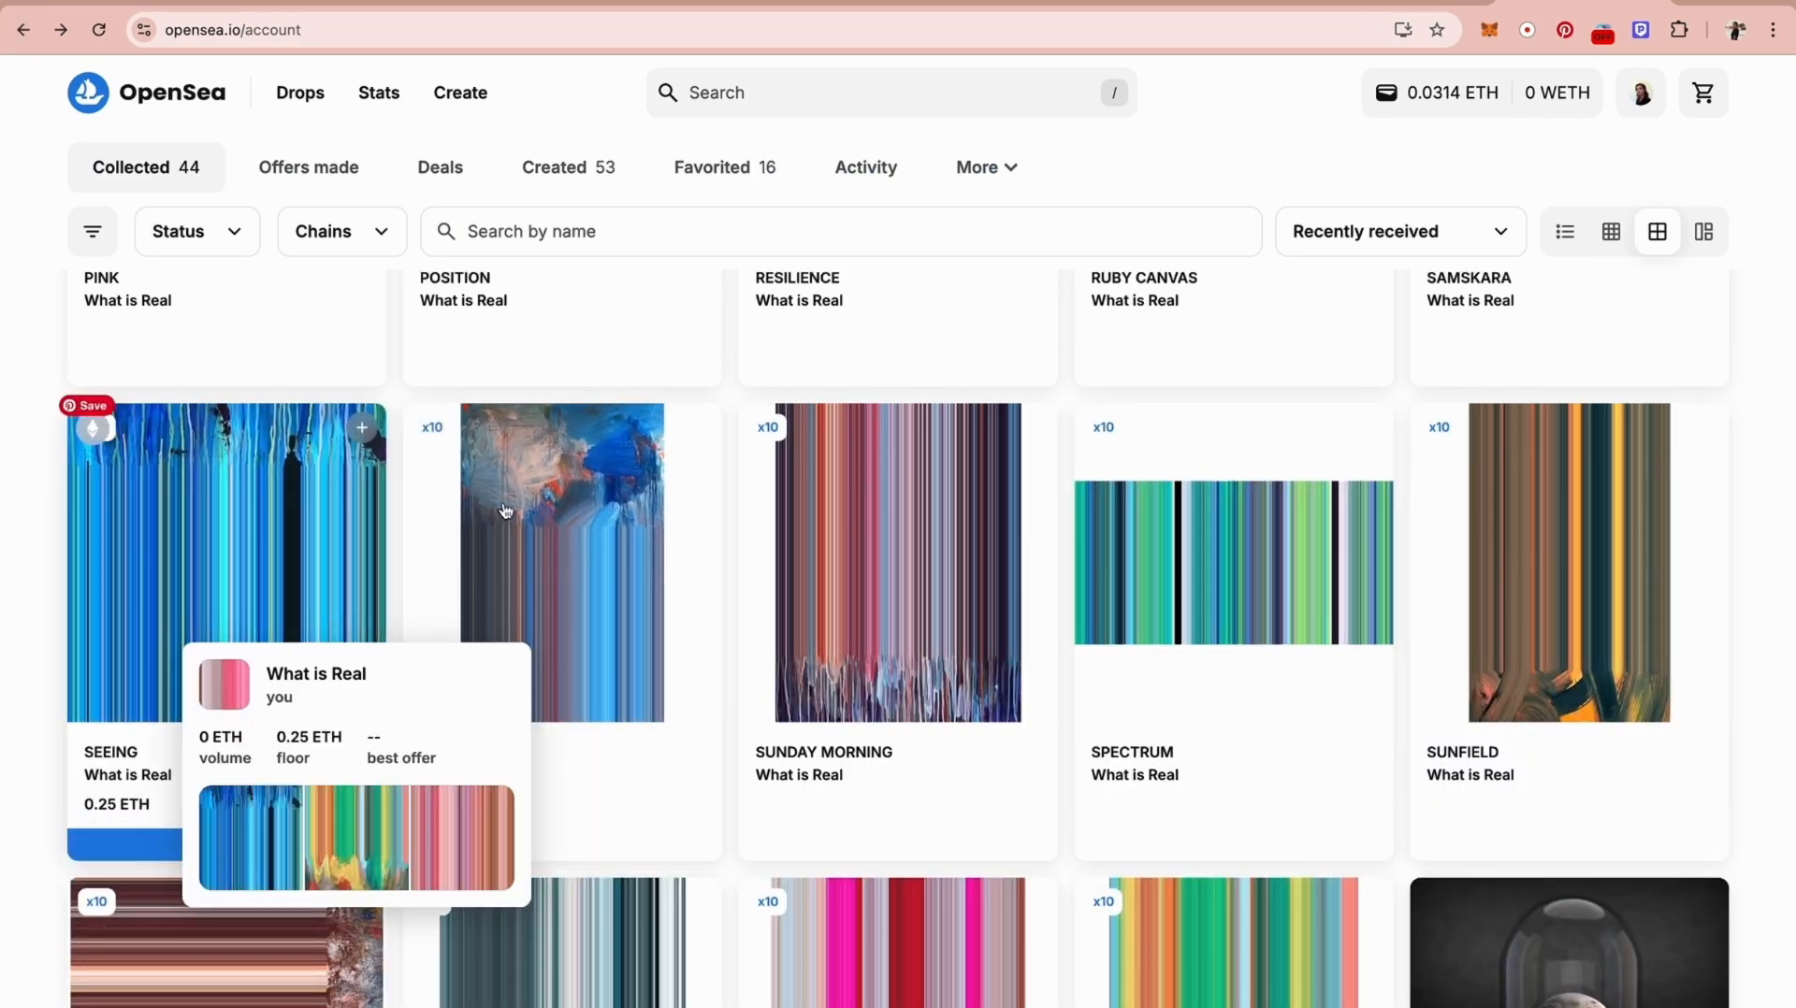
scroll(588, 677, down, 3)
scroll(588, 678, down, 15)
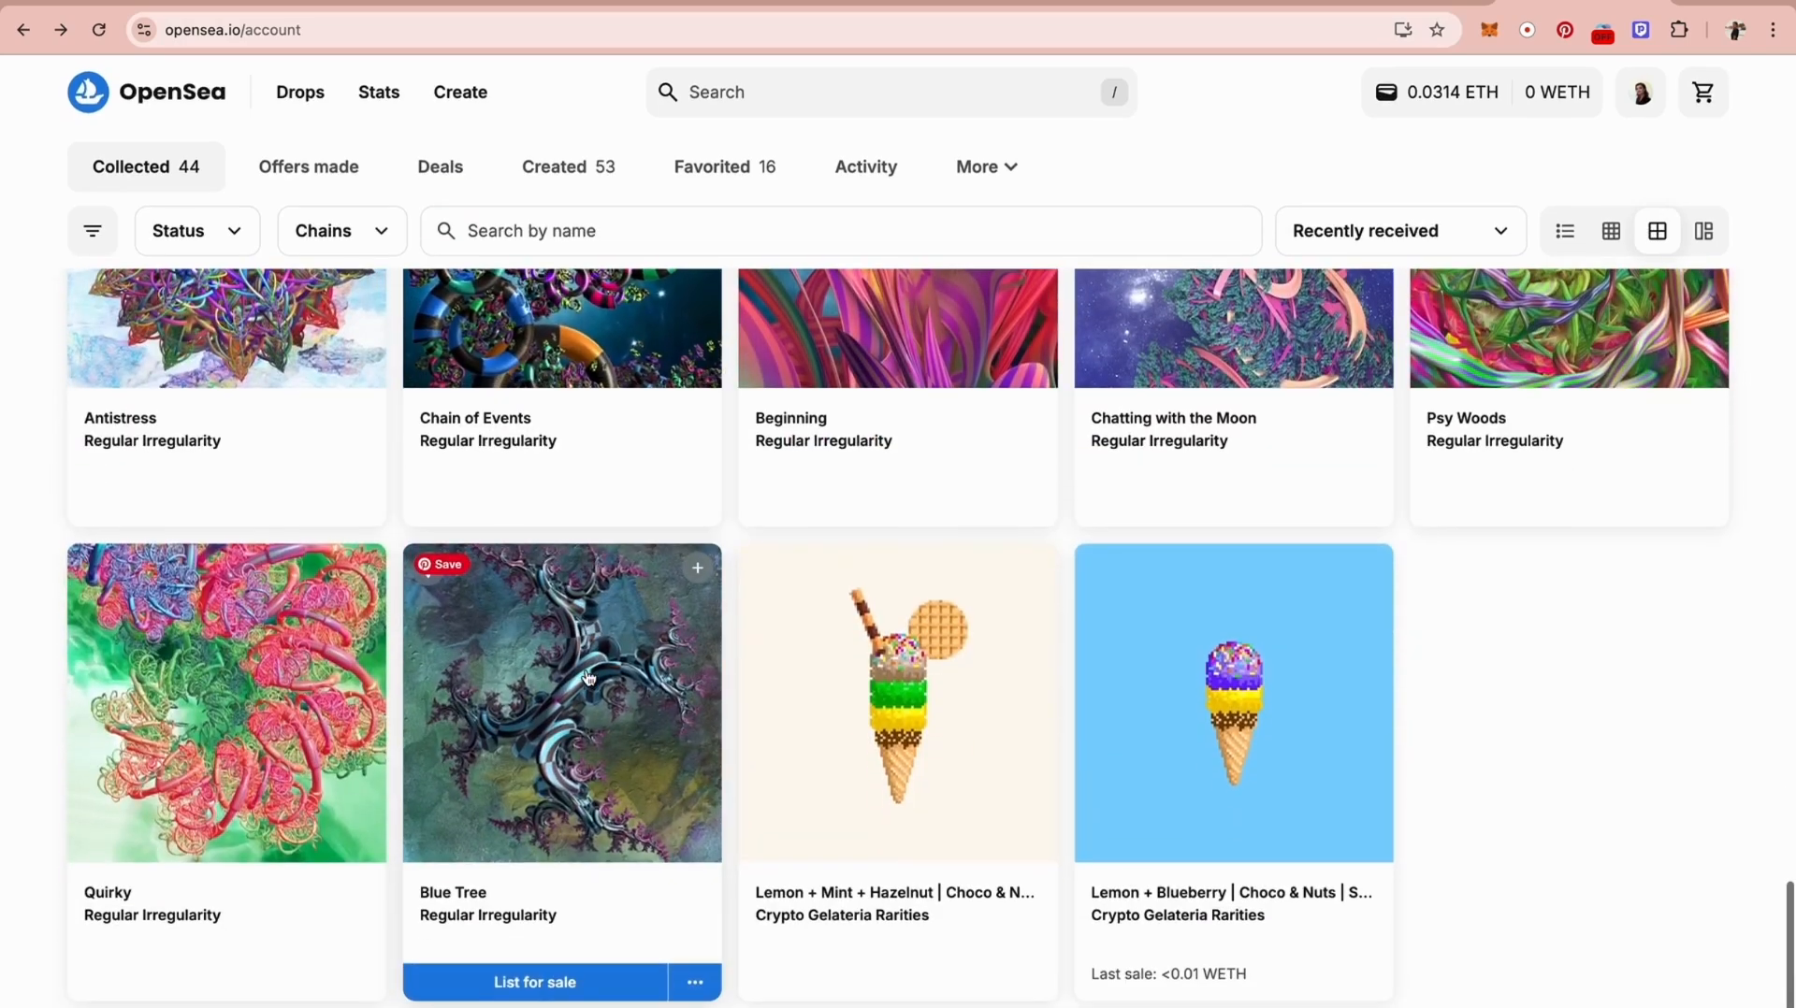
scroll(589, 677, up, 9)
scroll(589, 678, up, 5)
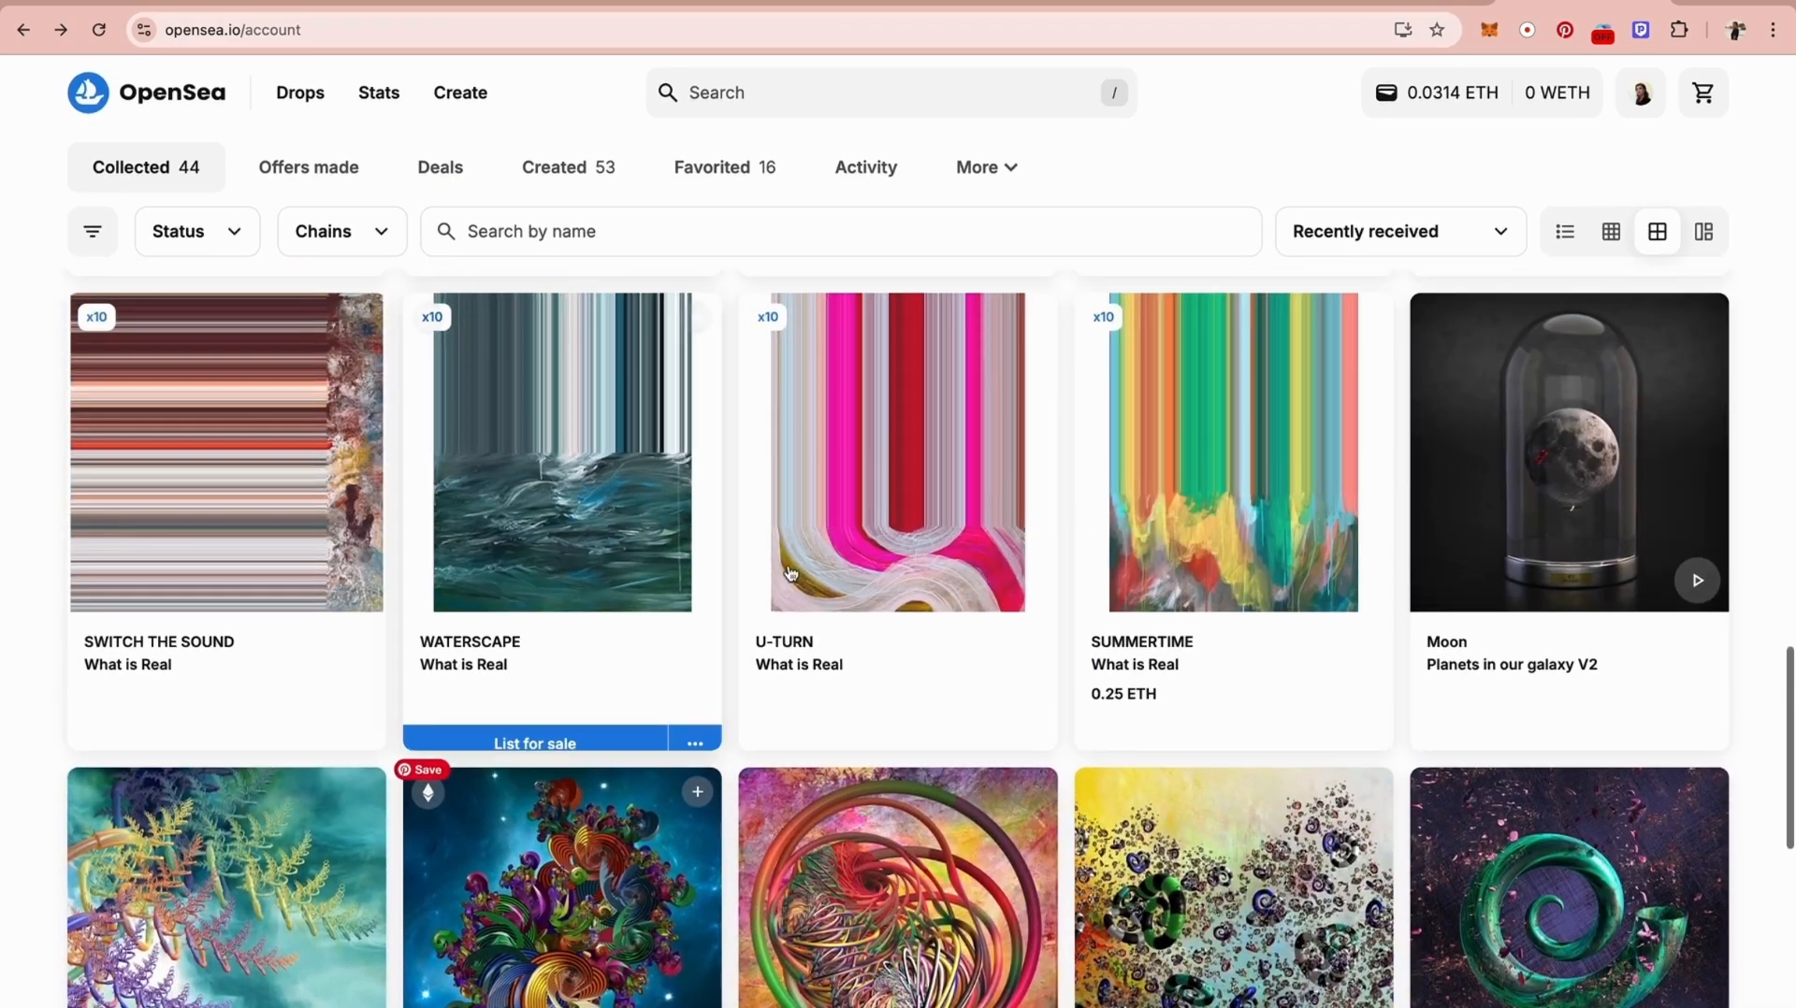
scroll(1251, 745, up, 3)
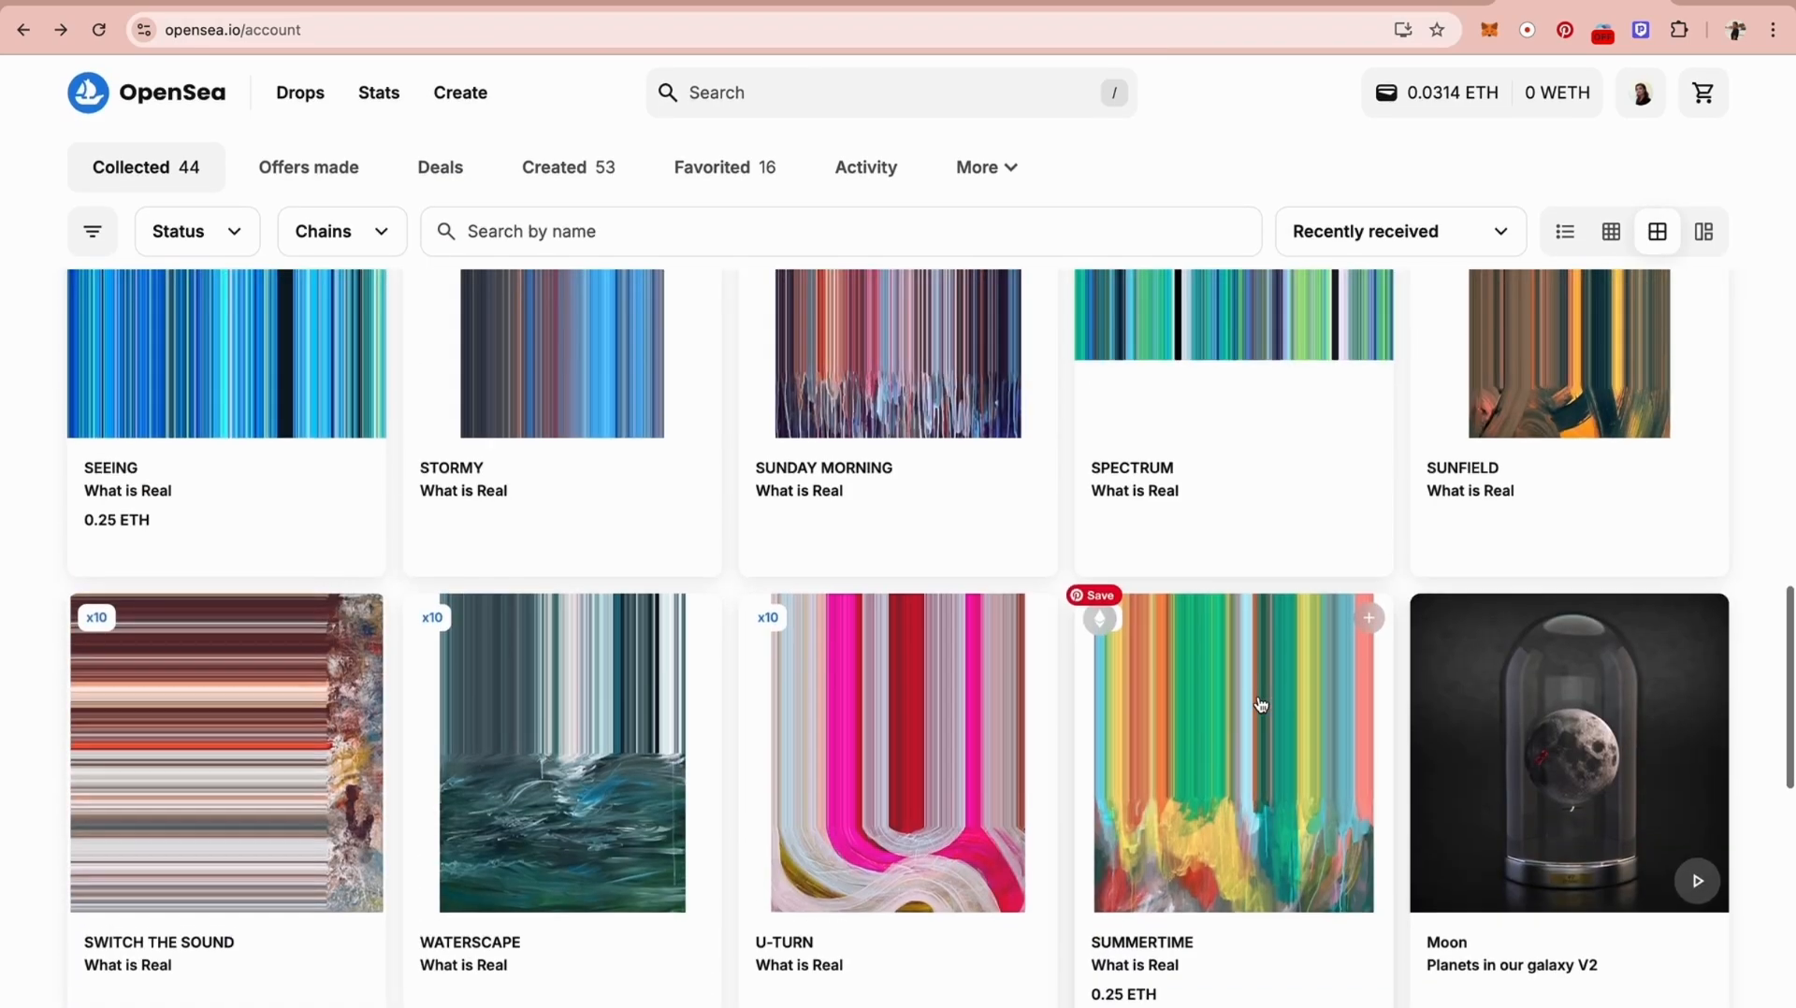
scroll(1113, 683, up, 15)
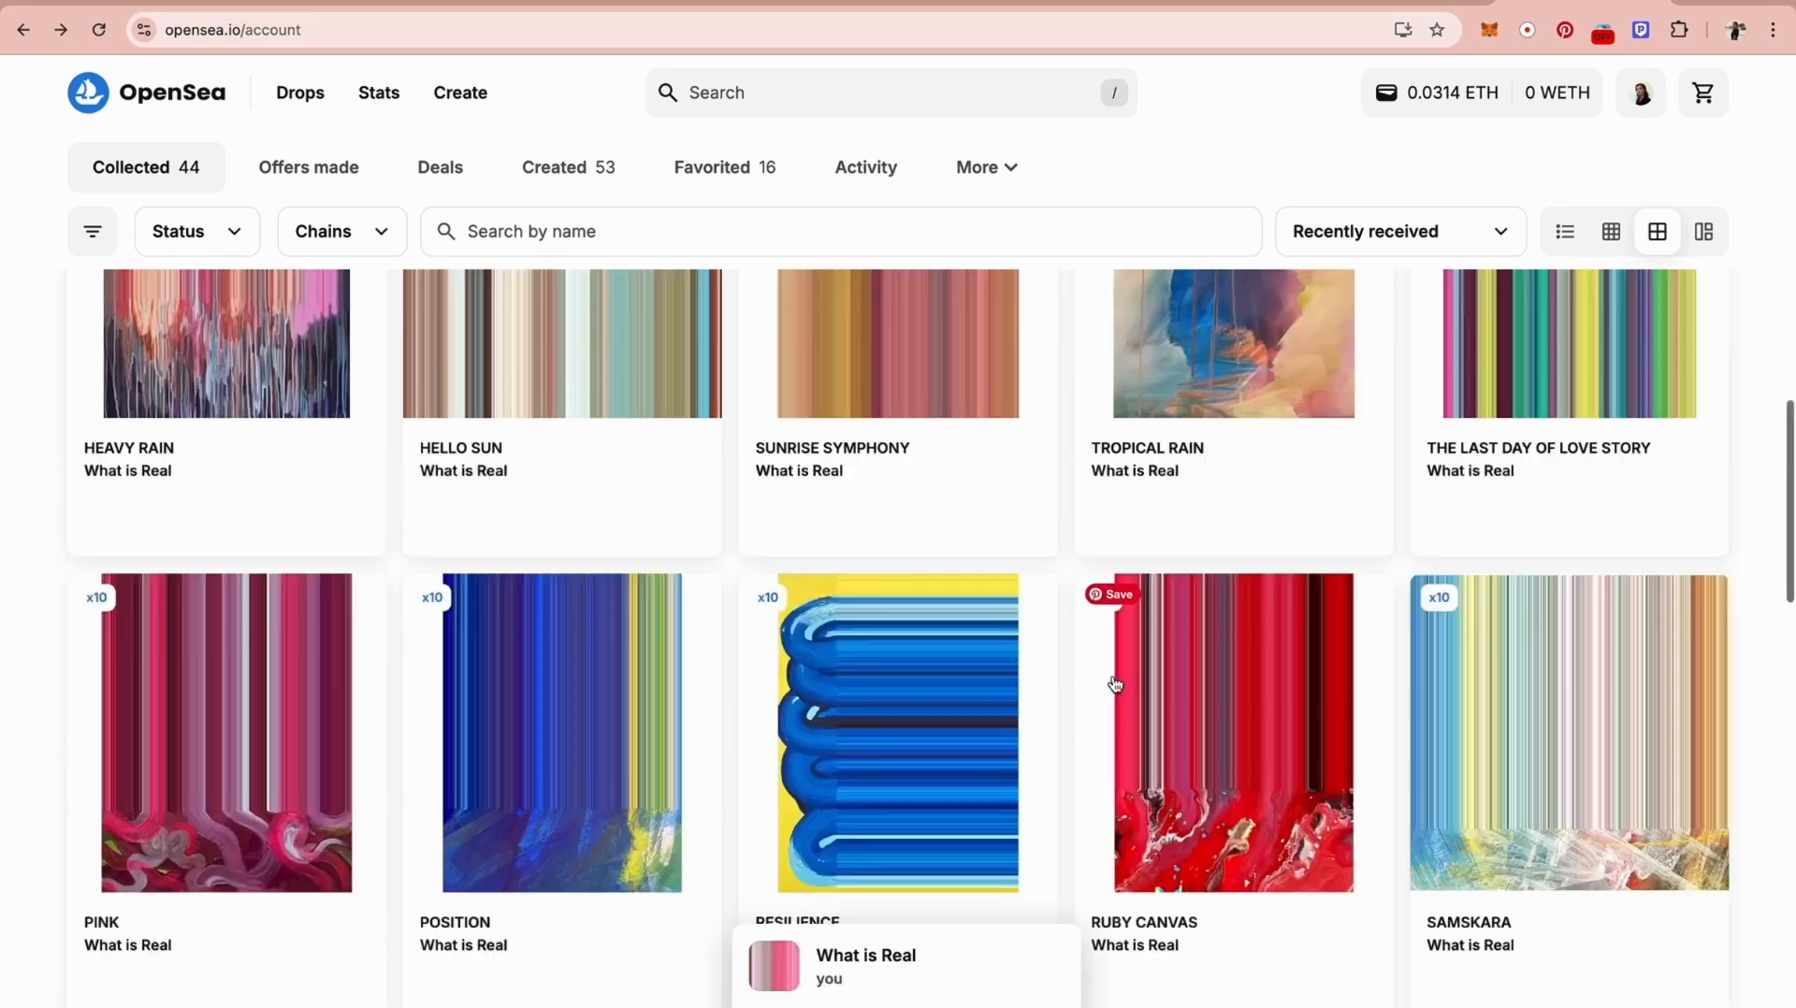
scroll(1113, 675, down, 1)
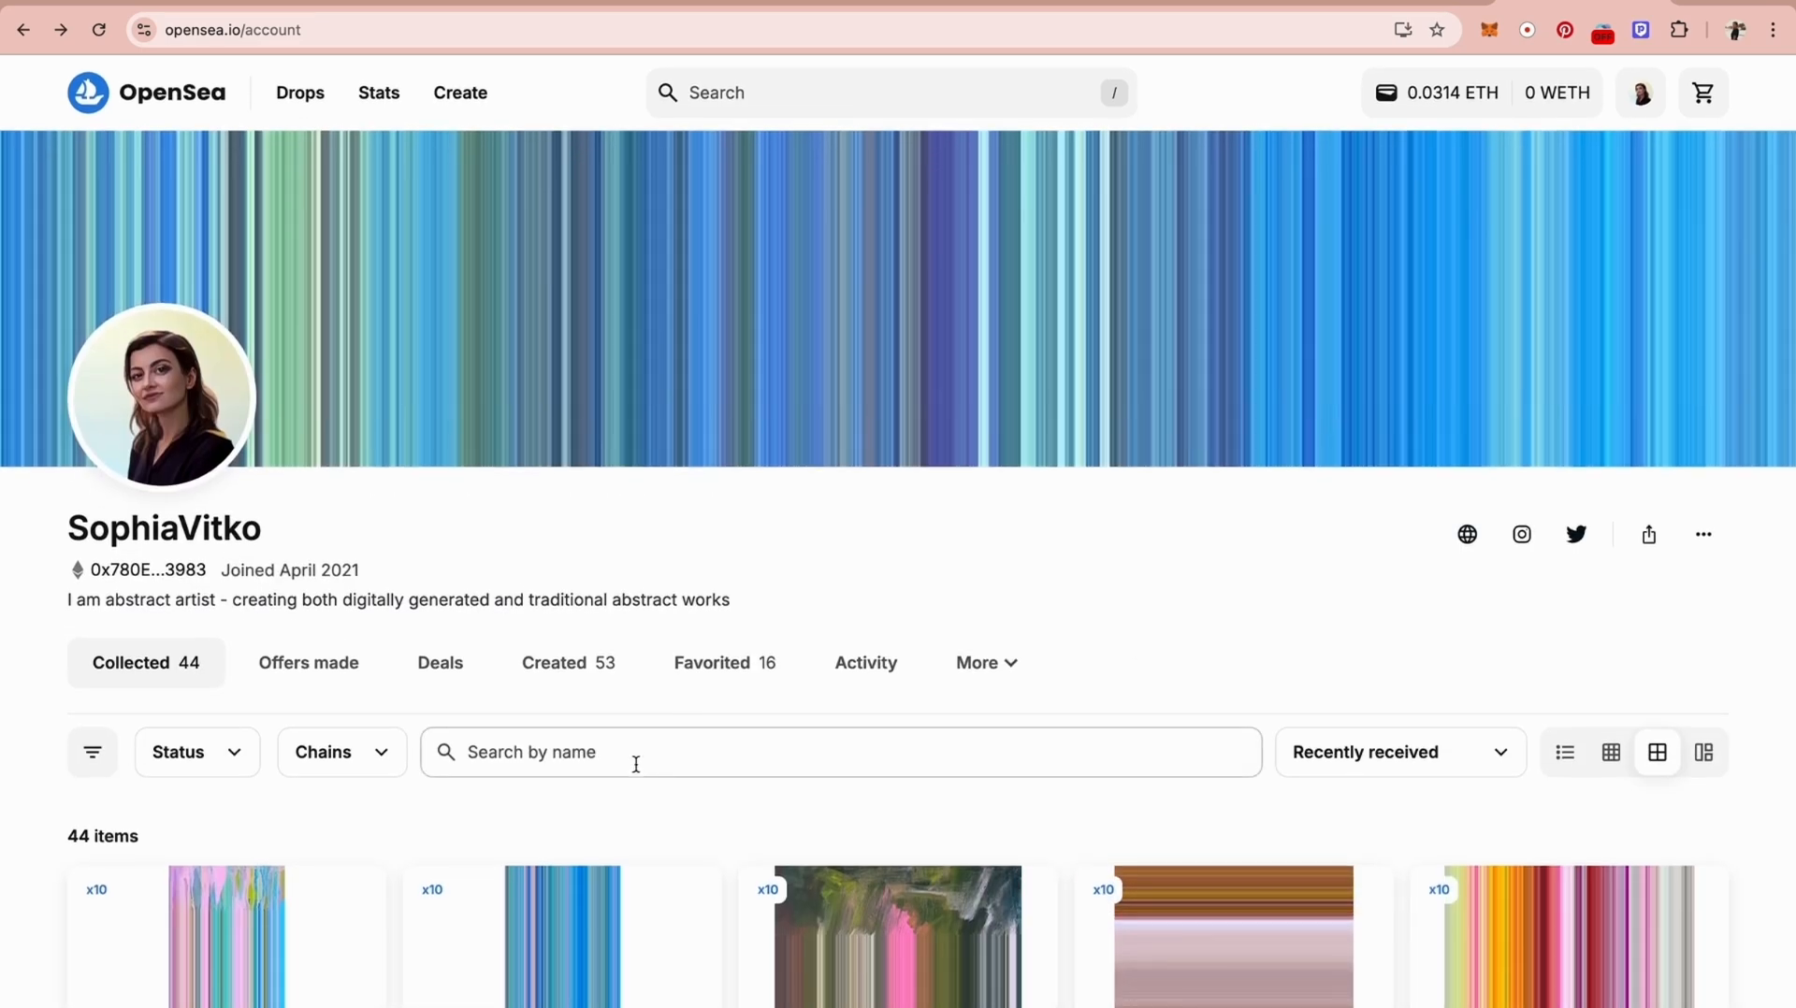
scroll(634, 767, down, 5)
scroll(636, 772, down, 4)
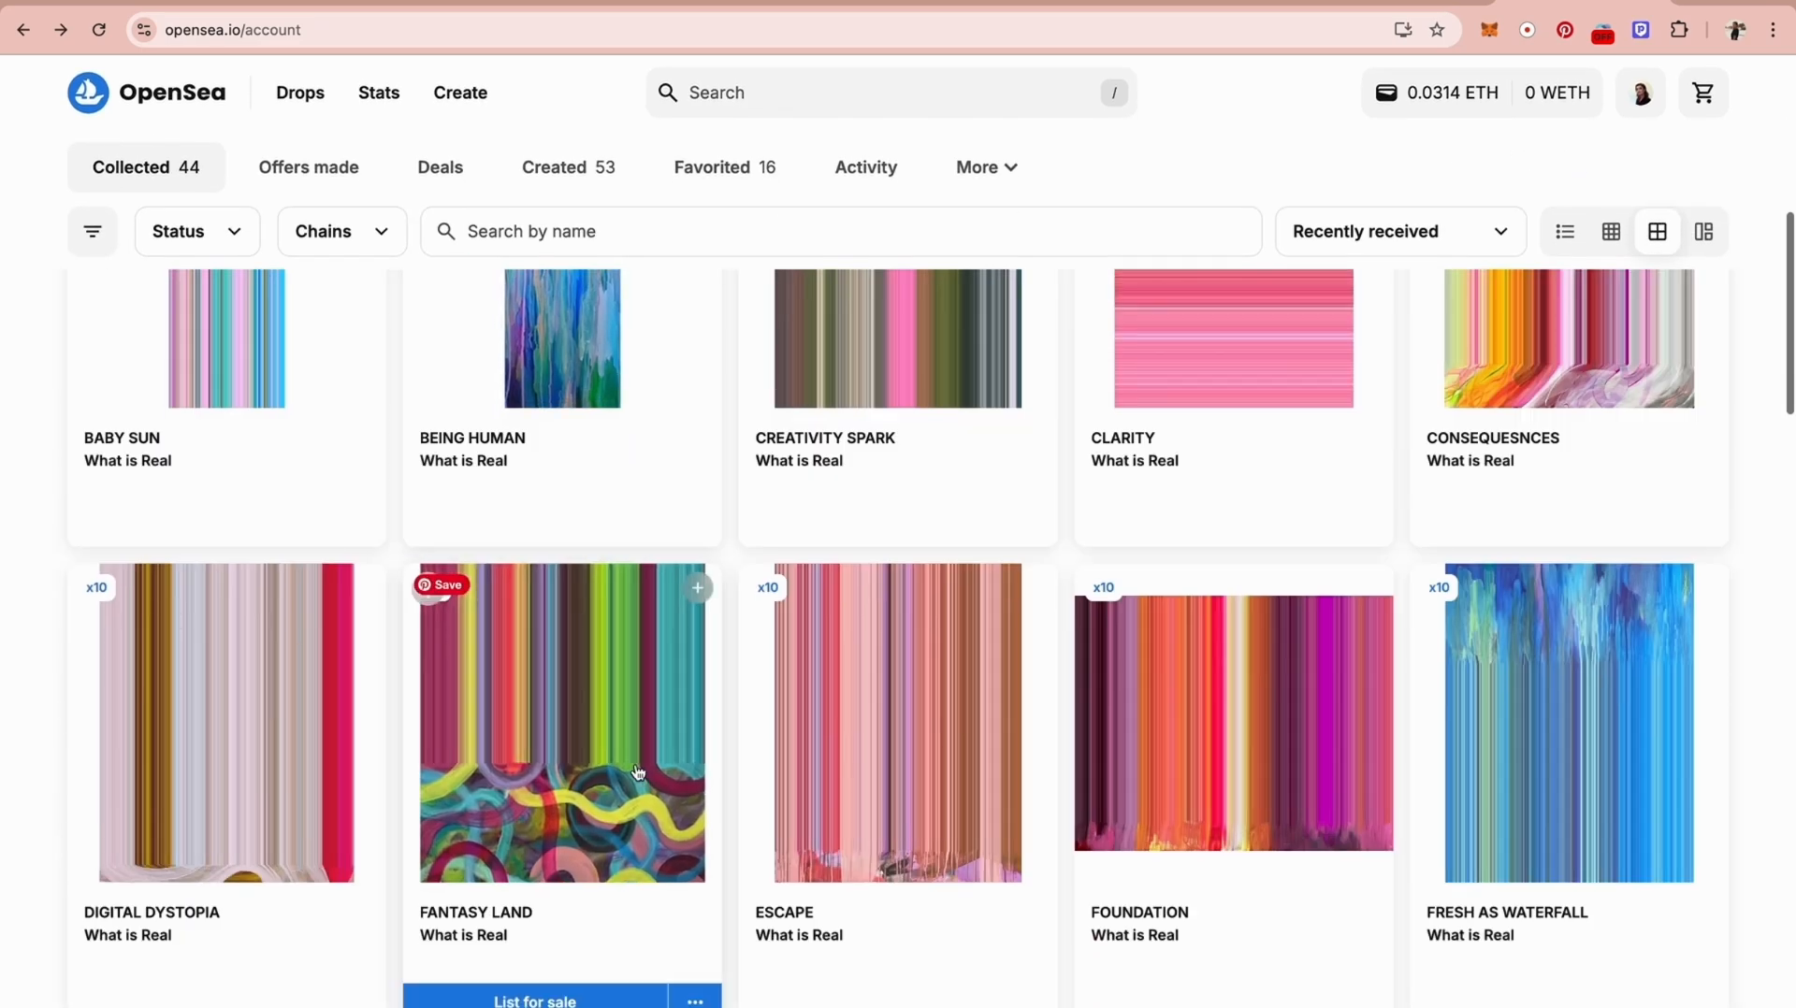
scroll(633, 773, up, 8)
Step: Open the Studio from the account options and look over the owned collections and resources
mouse_move(1641, 101)
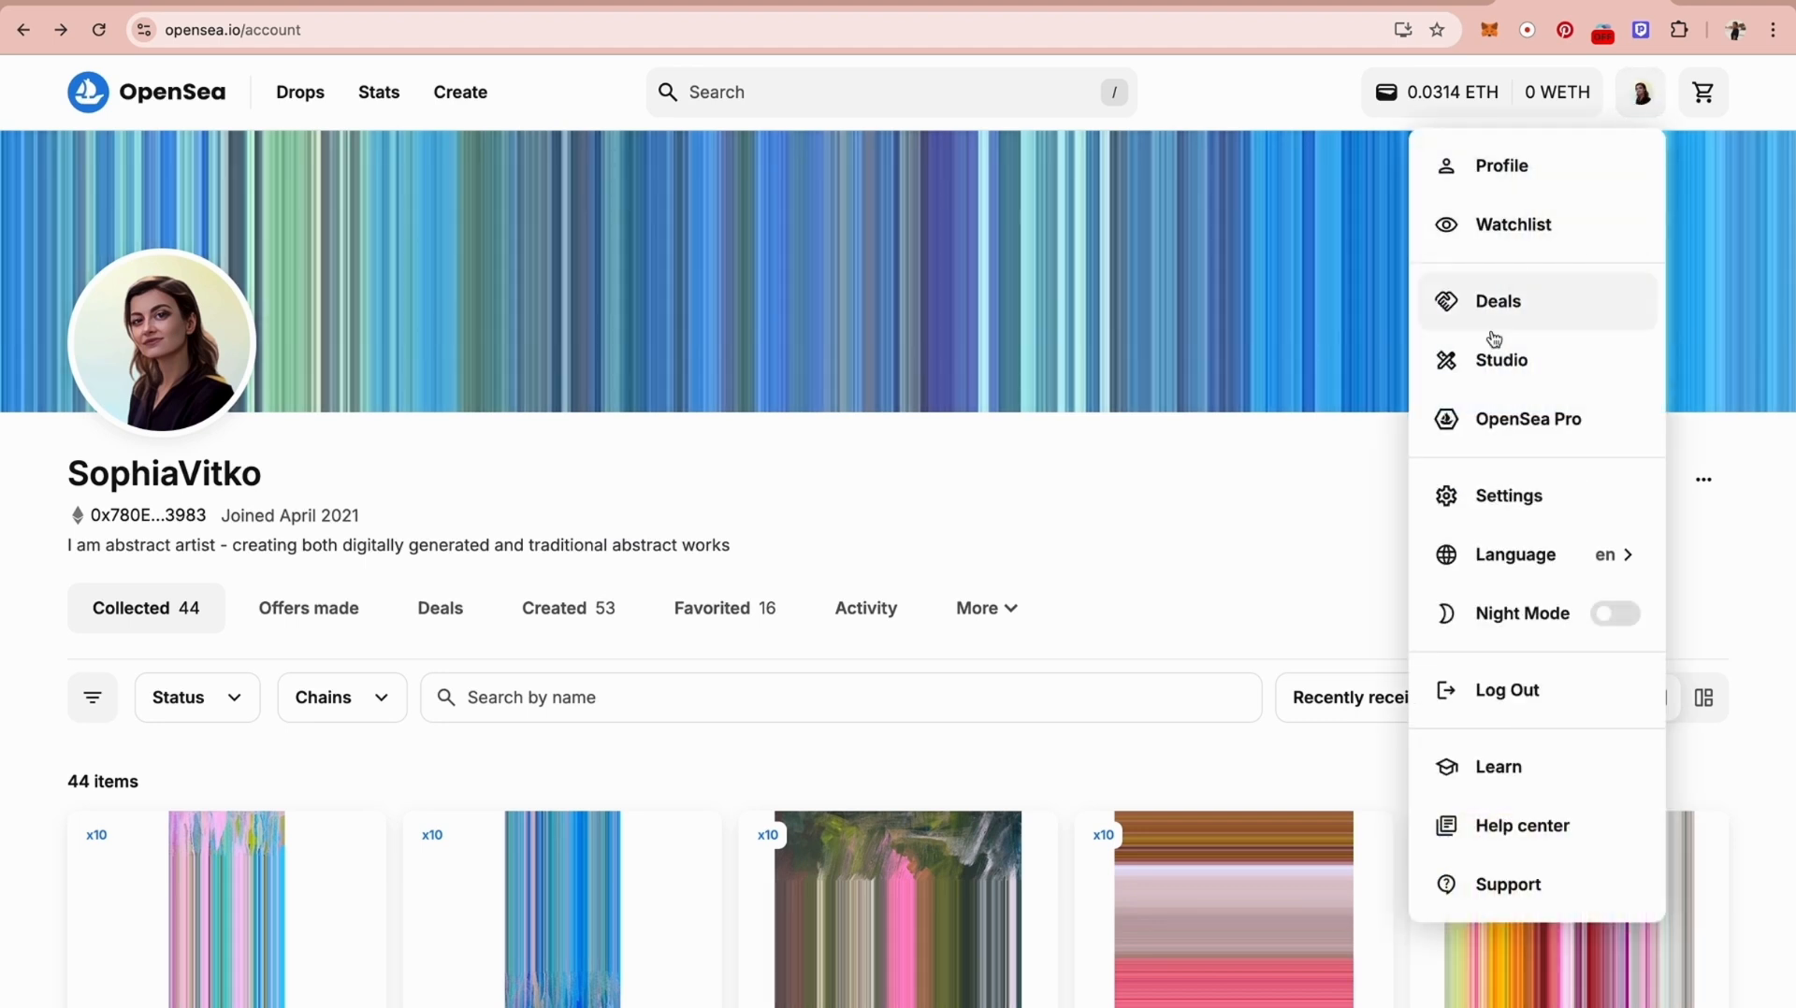
click(1482, 372)
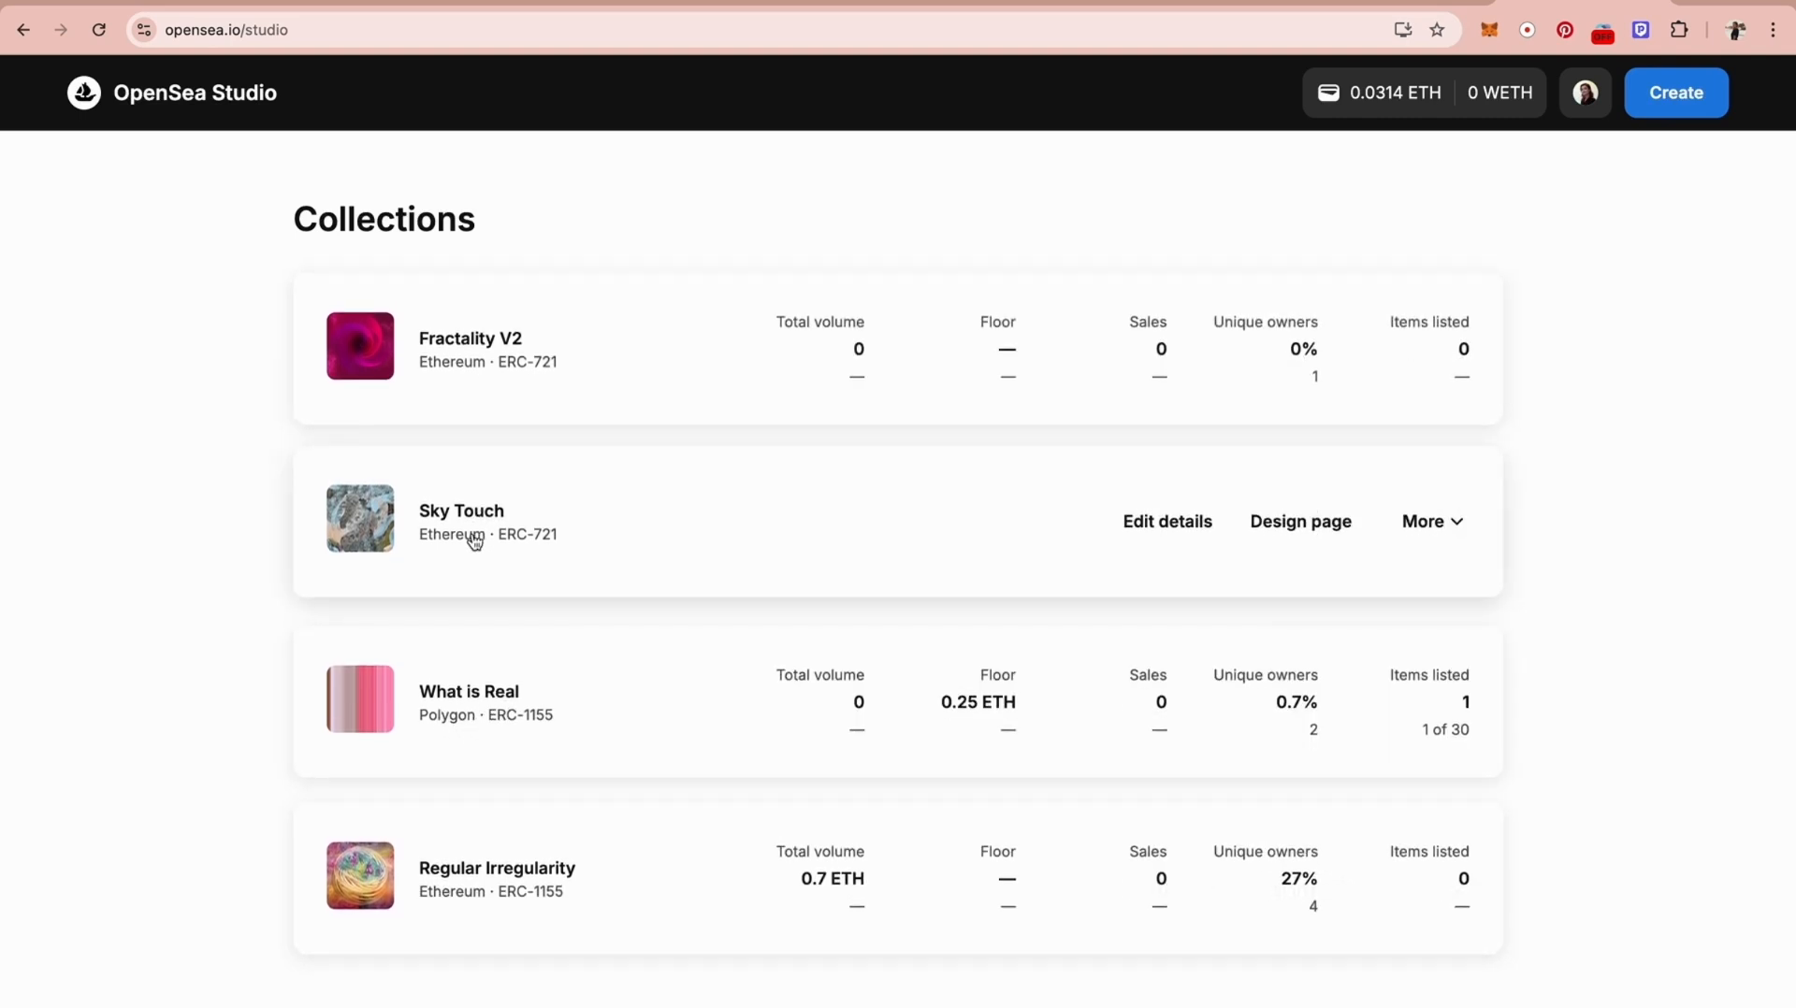
scroll(597, 926, down, 4)
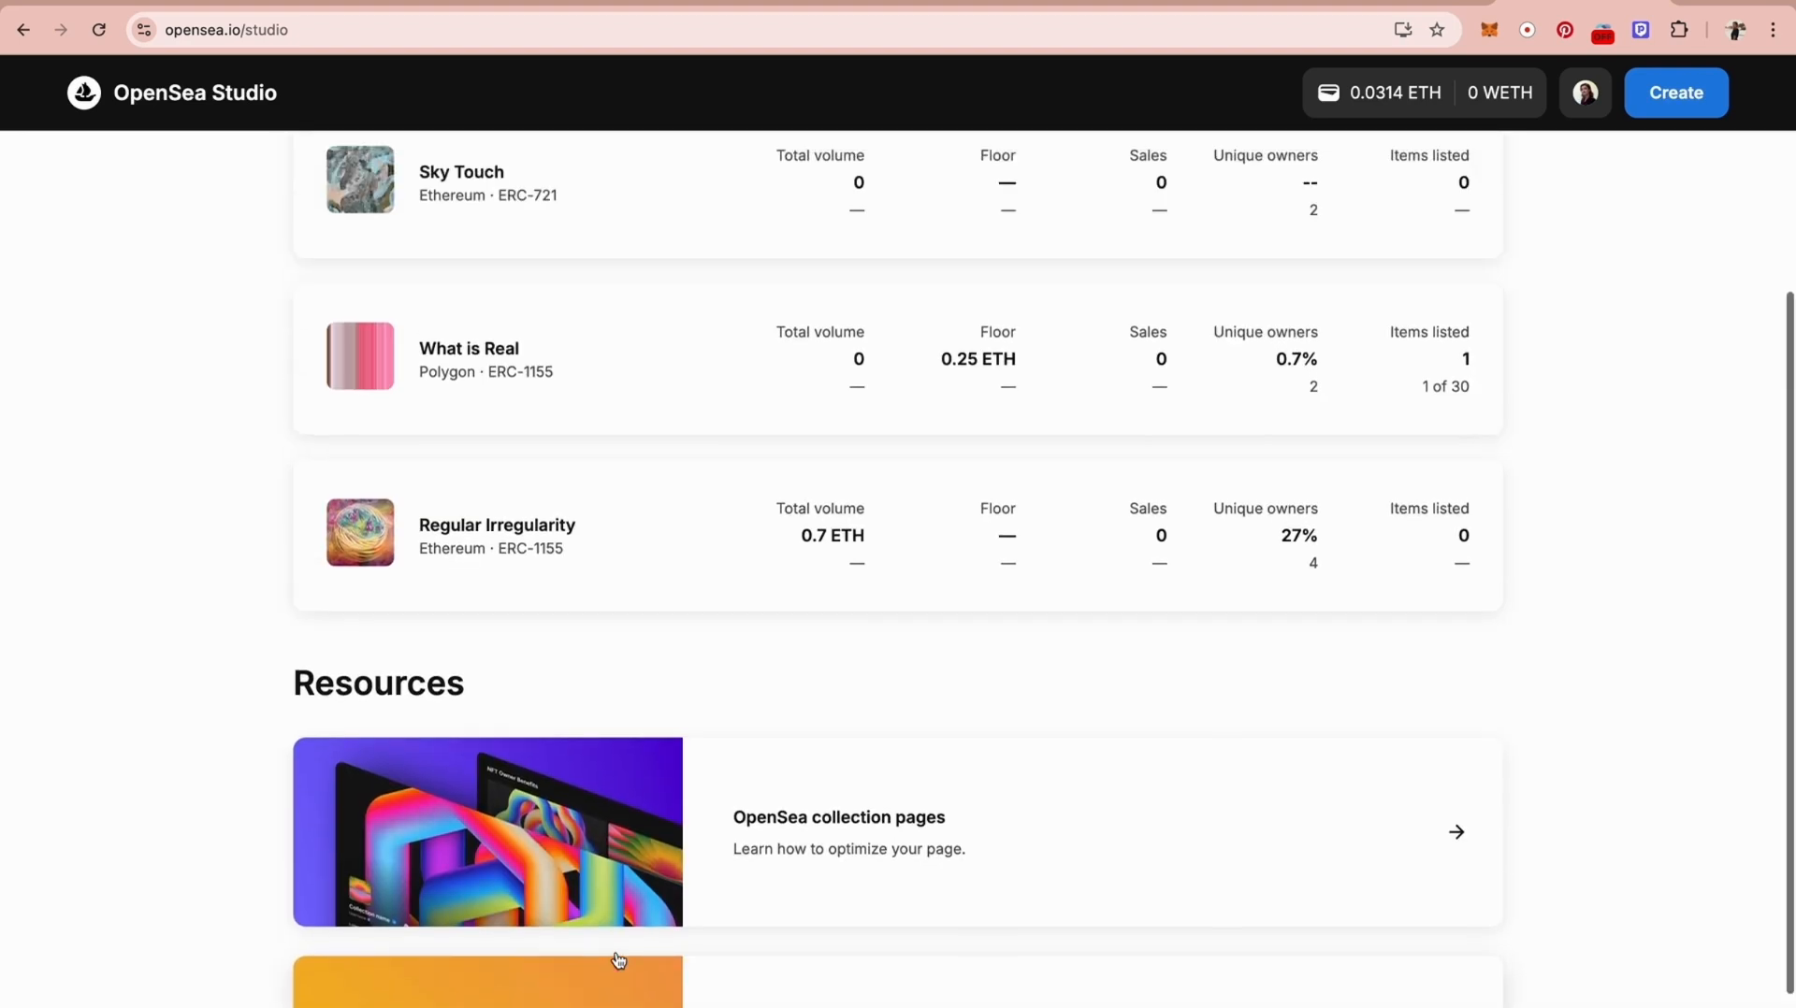
scroll(616, 950, up, 4)
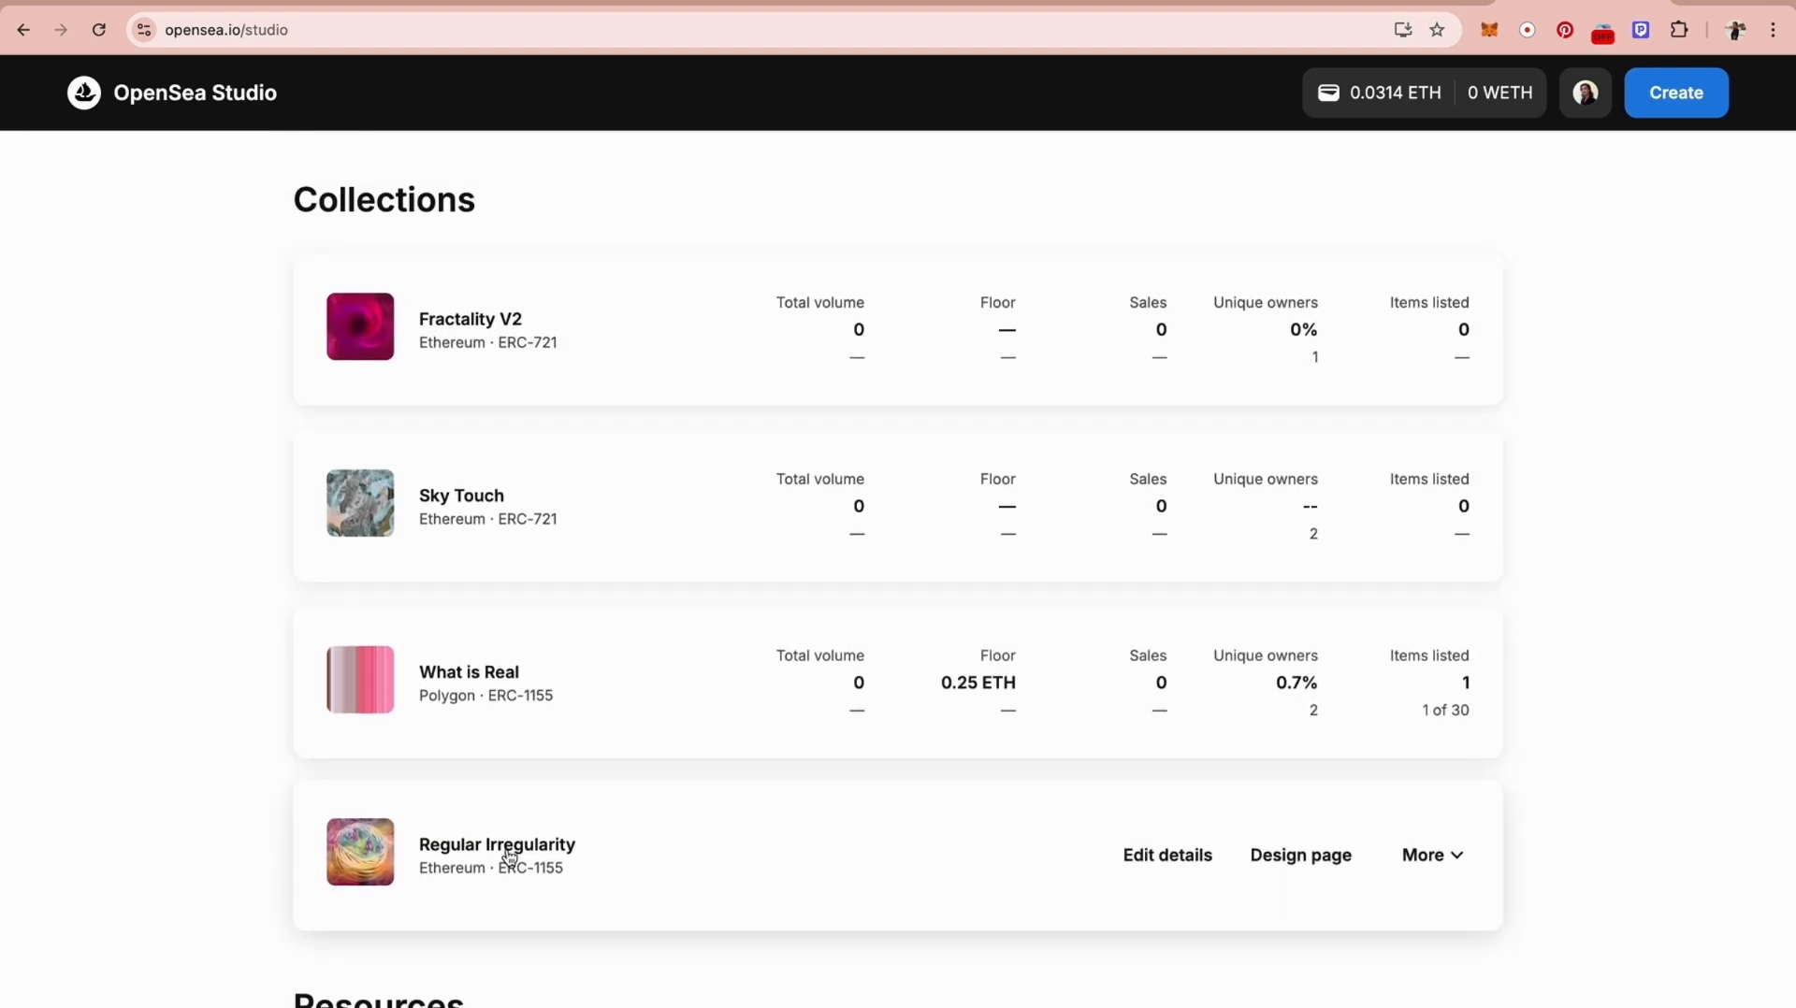
Step: Open the What is Real collection for editing and examine its details and creator earnings settings
click(475, 685)
scroll(990, 506, down, 3)
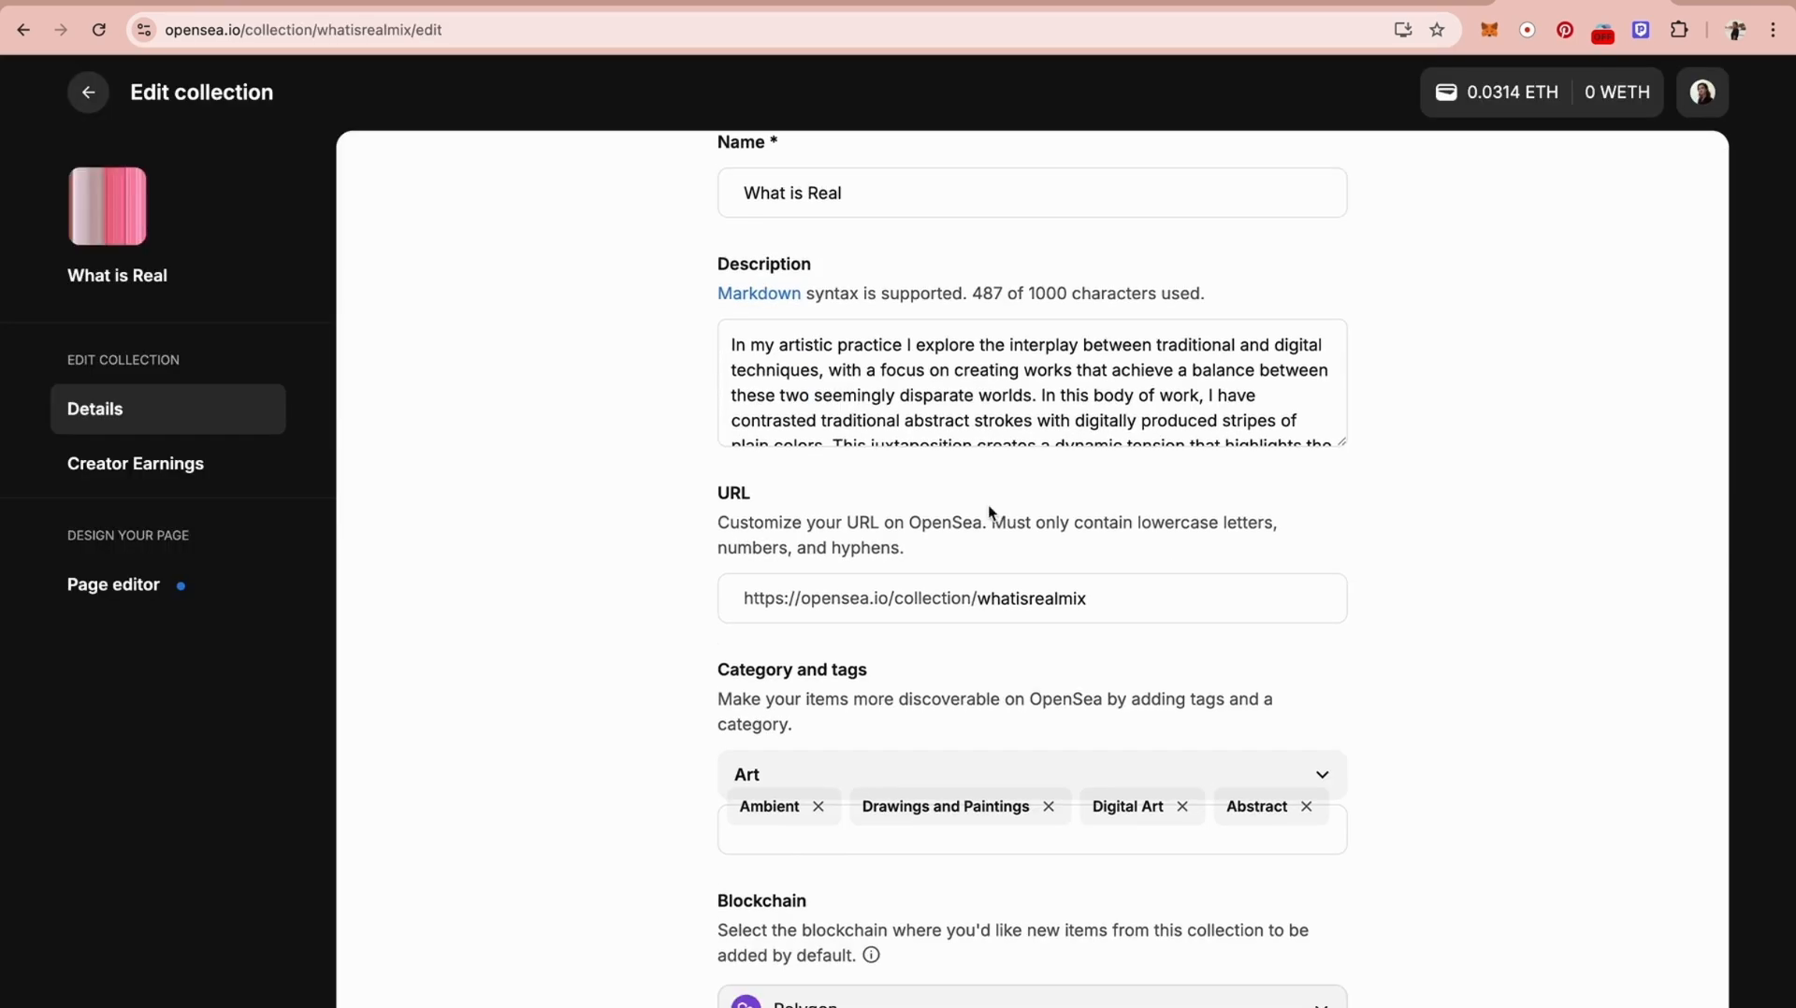
scroll(990, 506, down, 8)
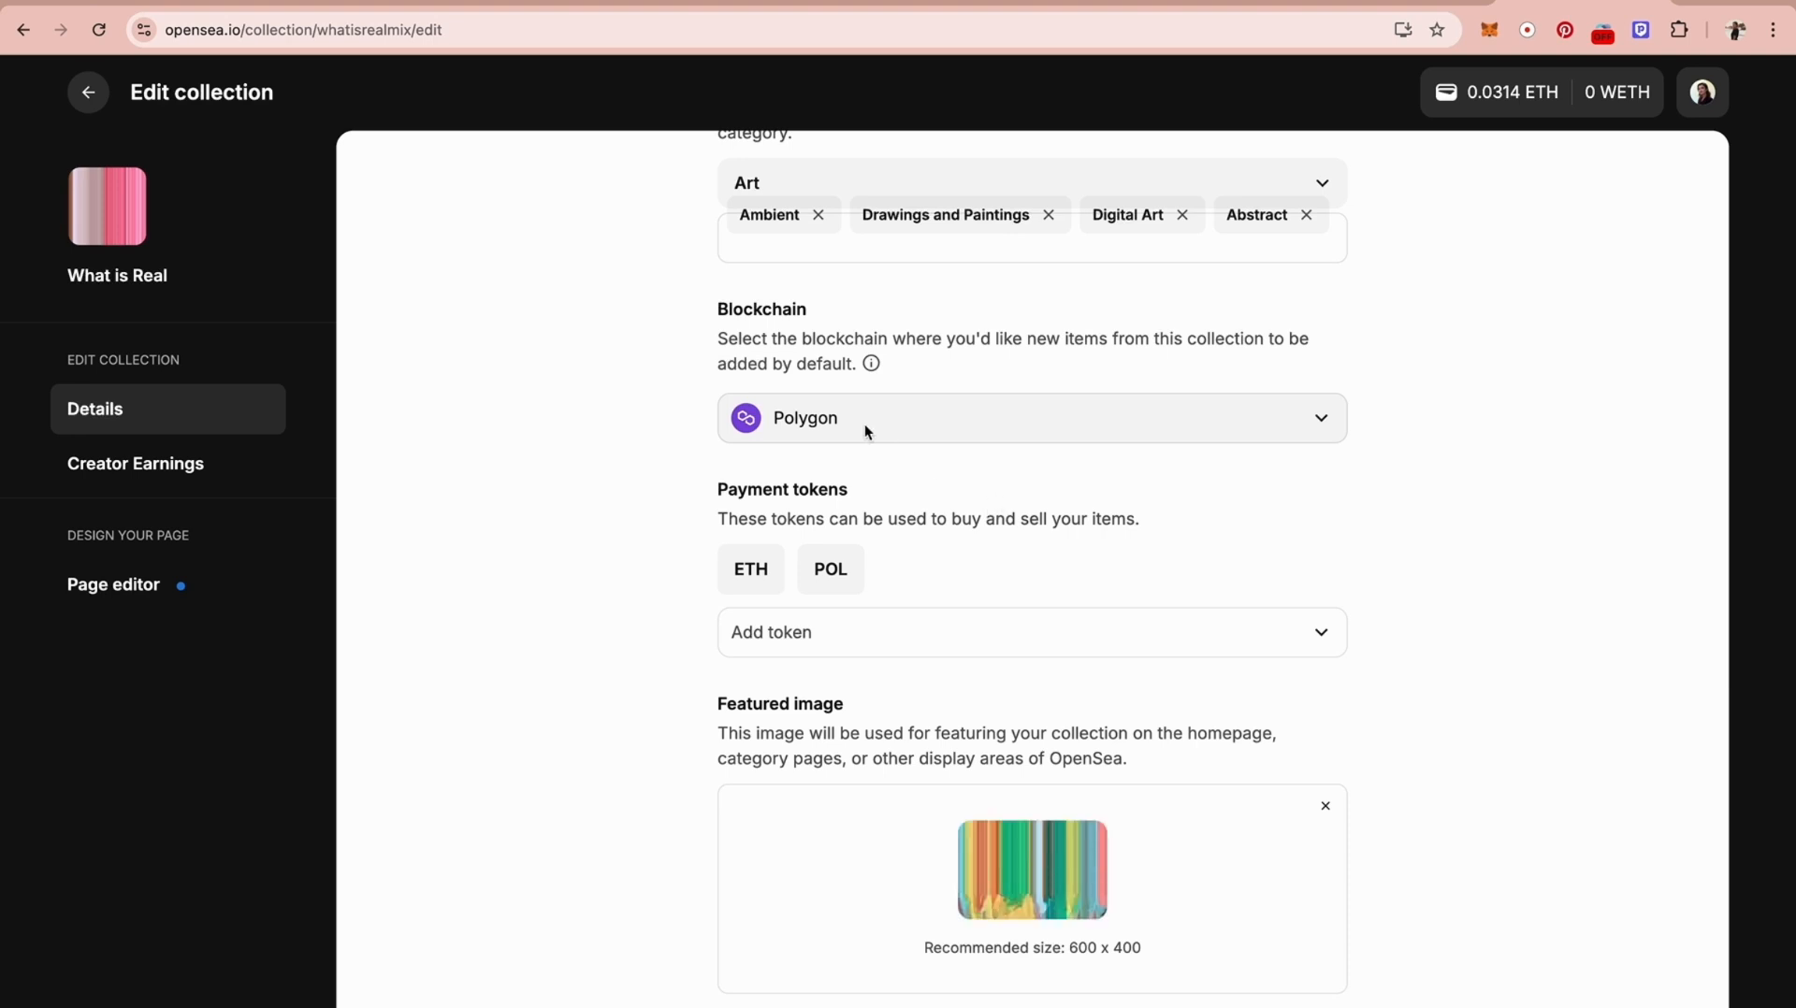
click(1304, 420)
scroll(1171, 429, down, 10)
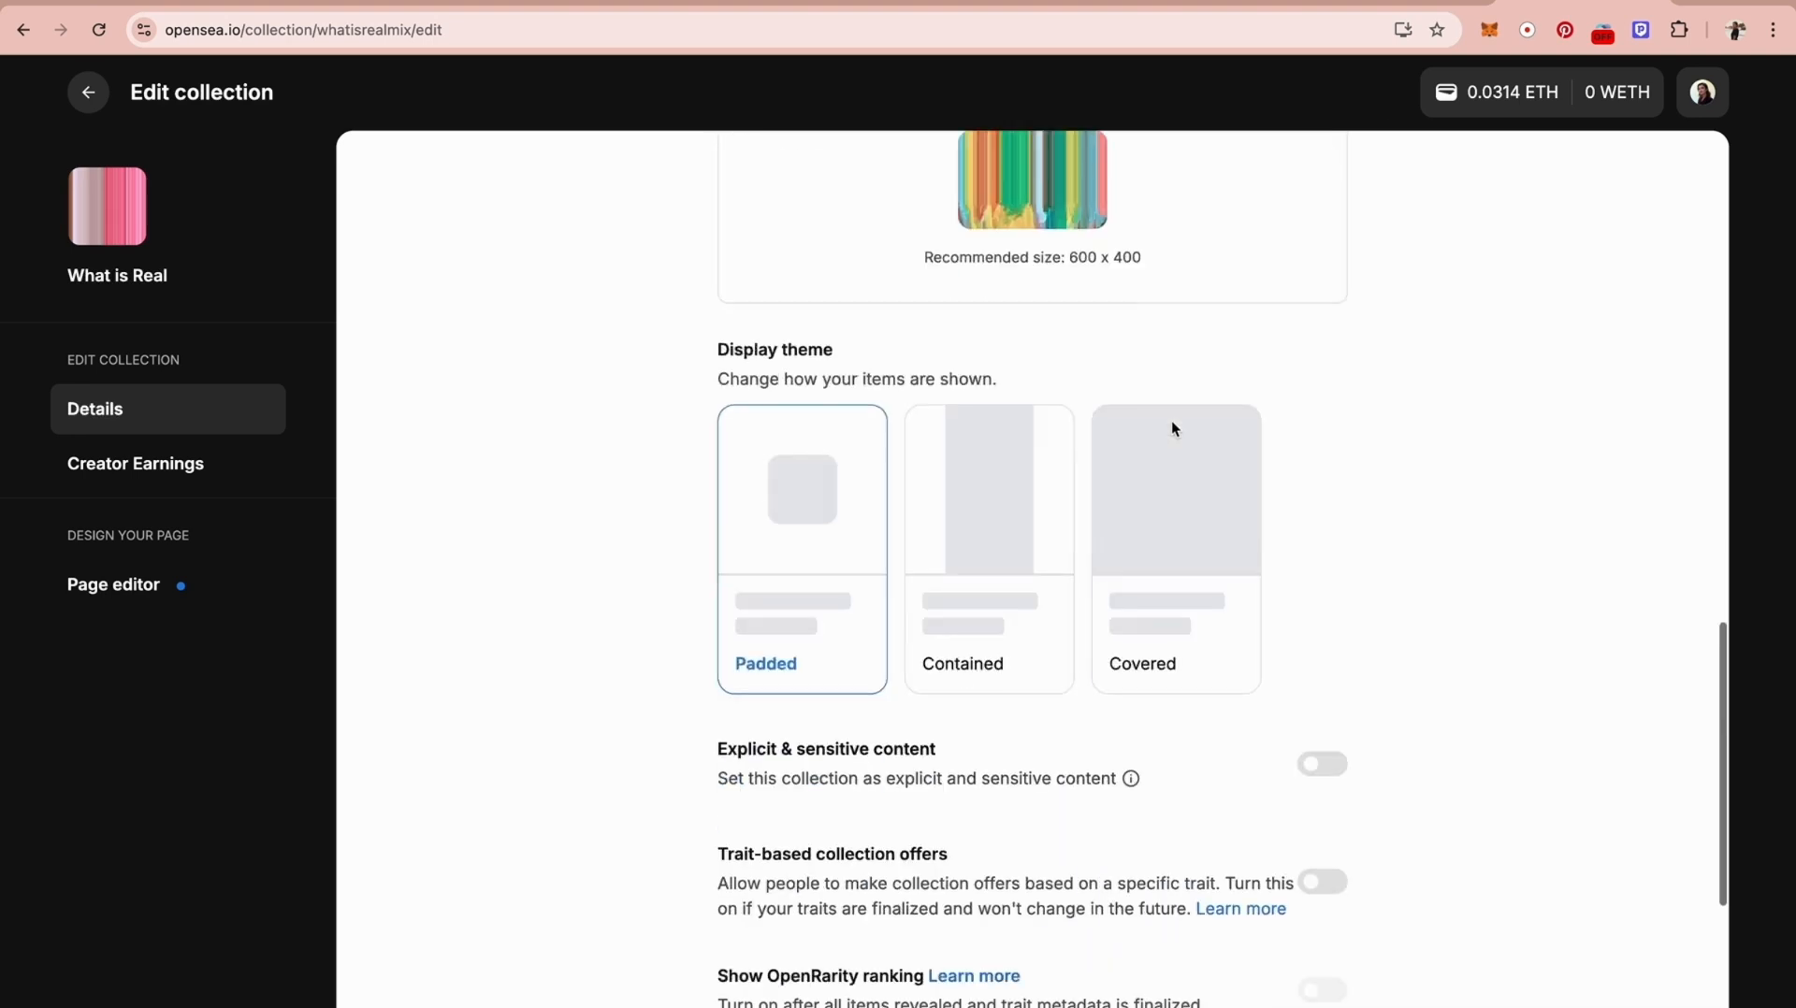
scroll(1171, 429, up, 10)
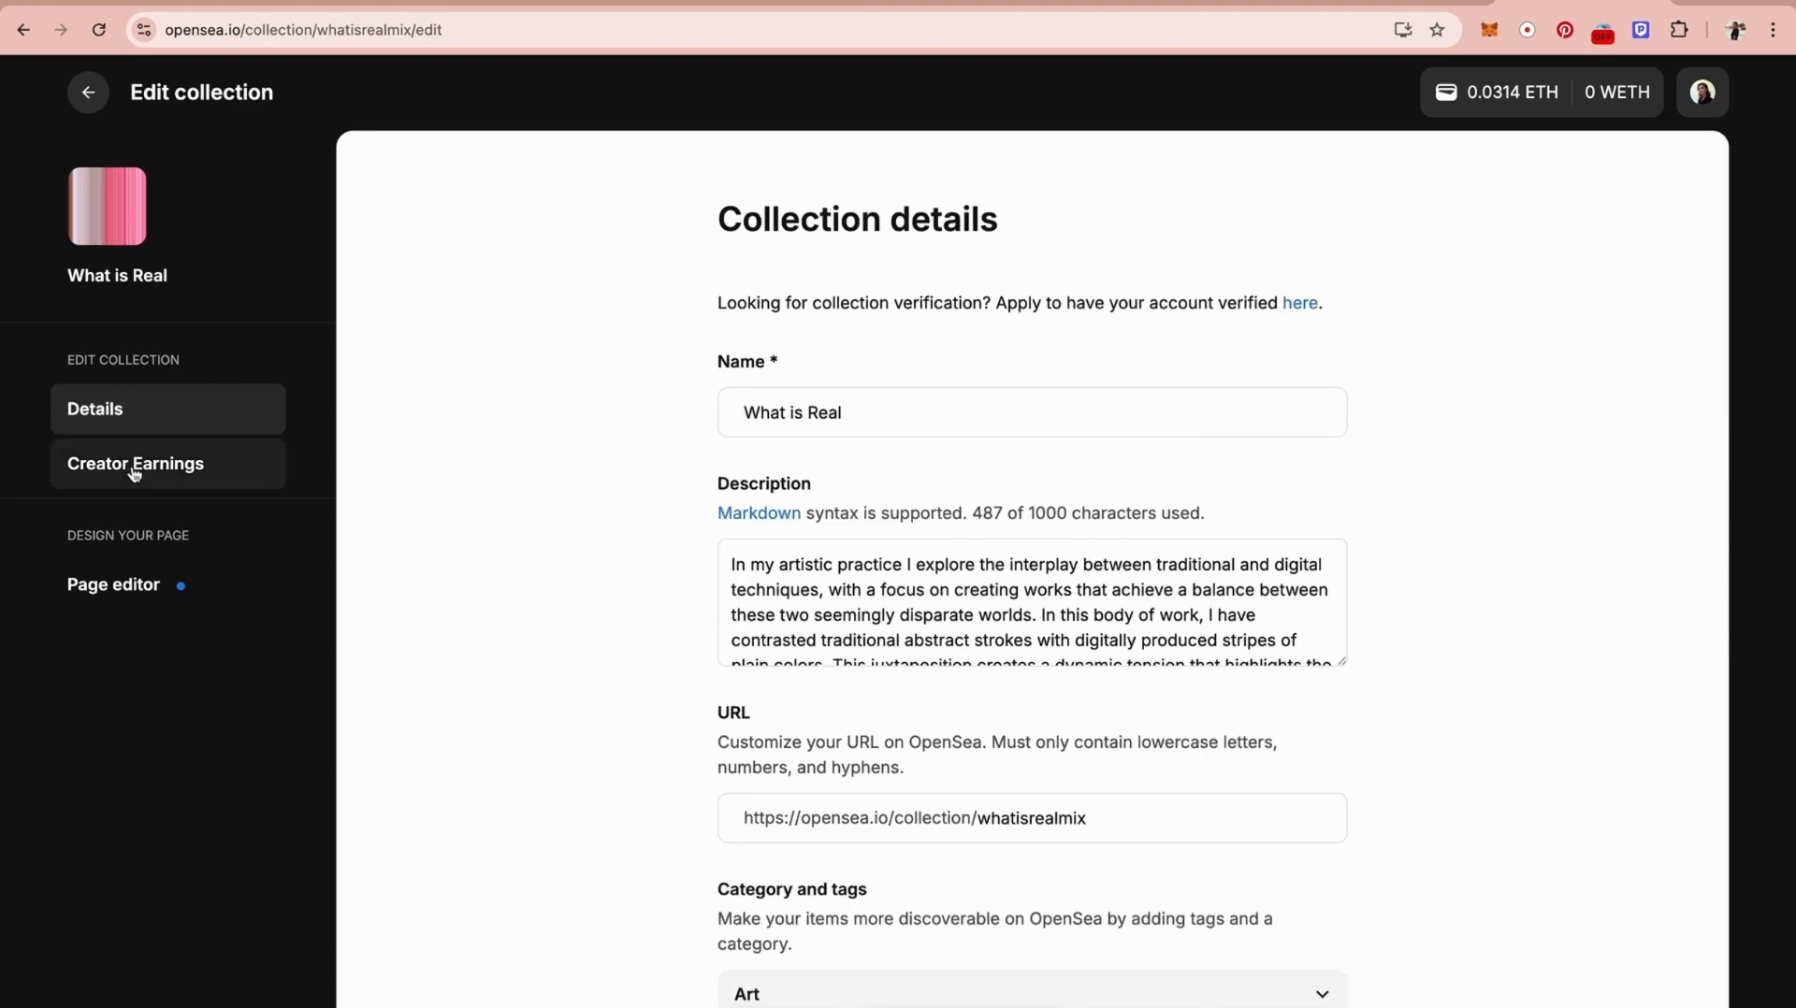
scroll(567, 458, down, 10)
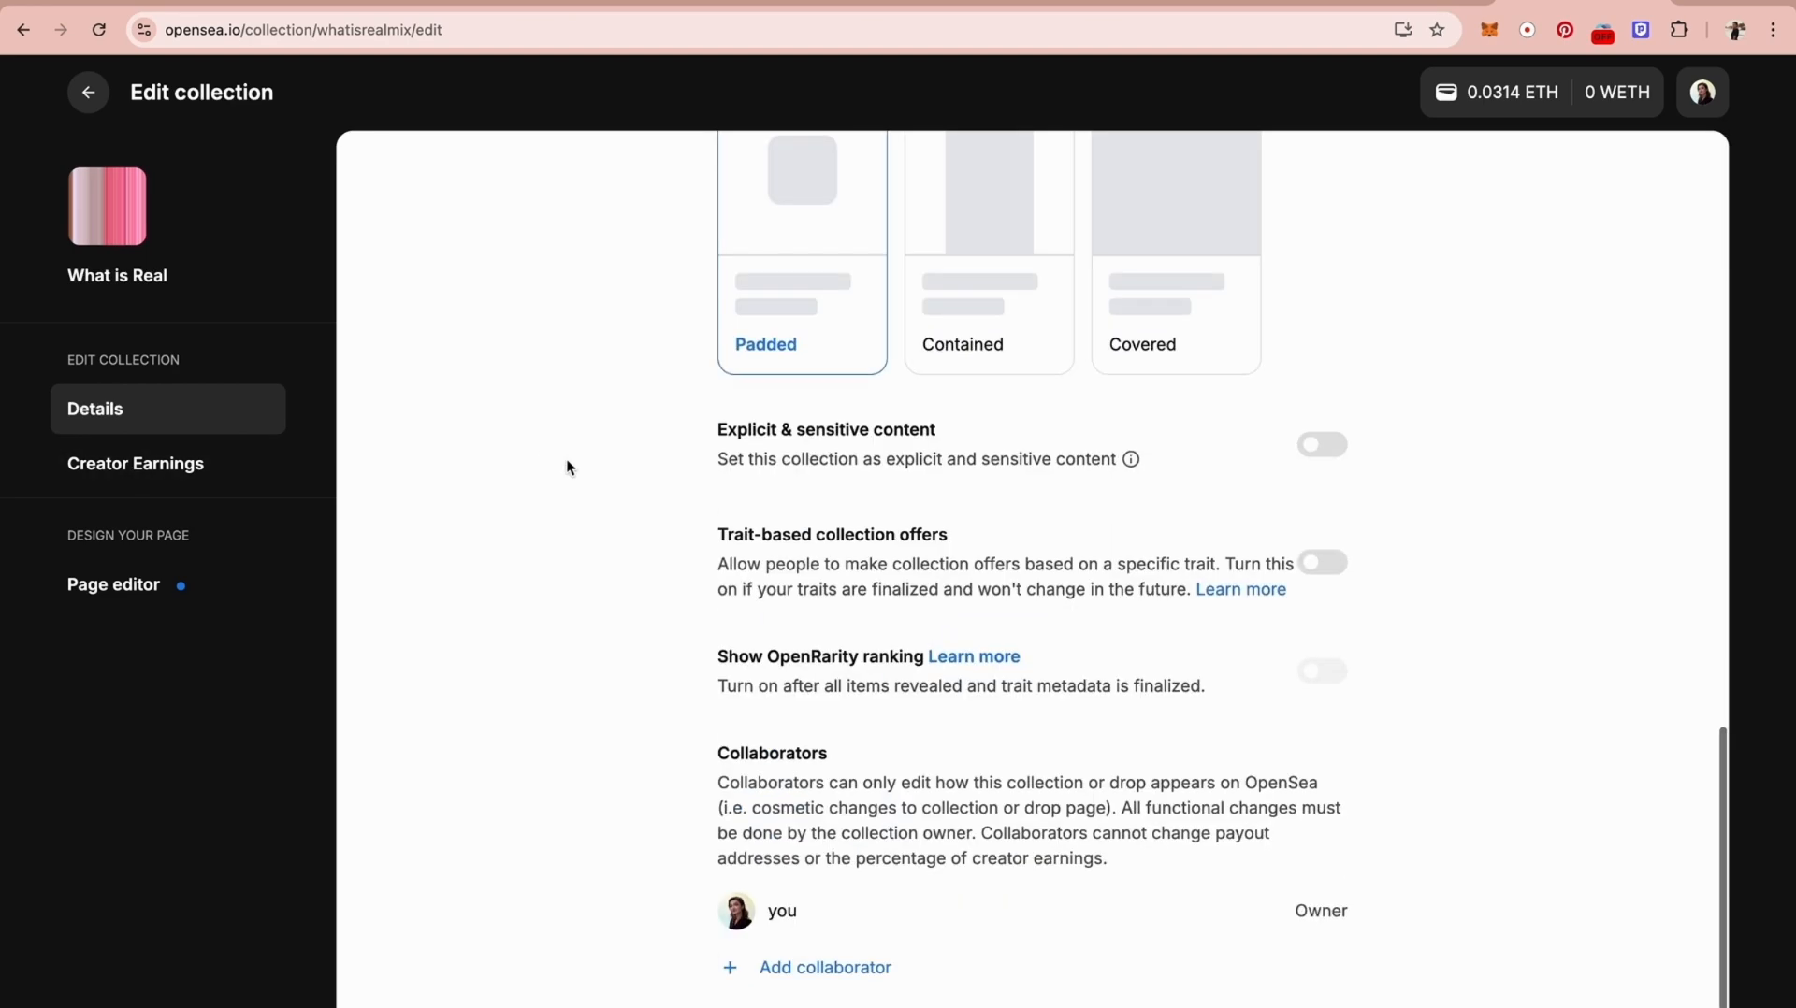
scroll(567, 459, up, 10)
scroll(567, 458, down, 7)
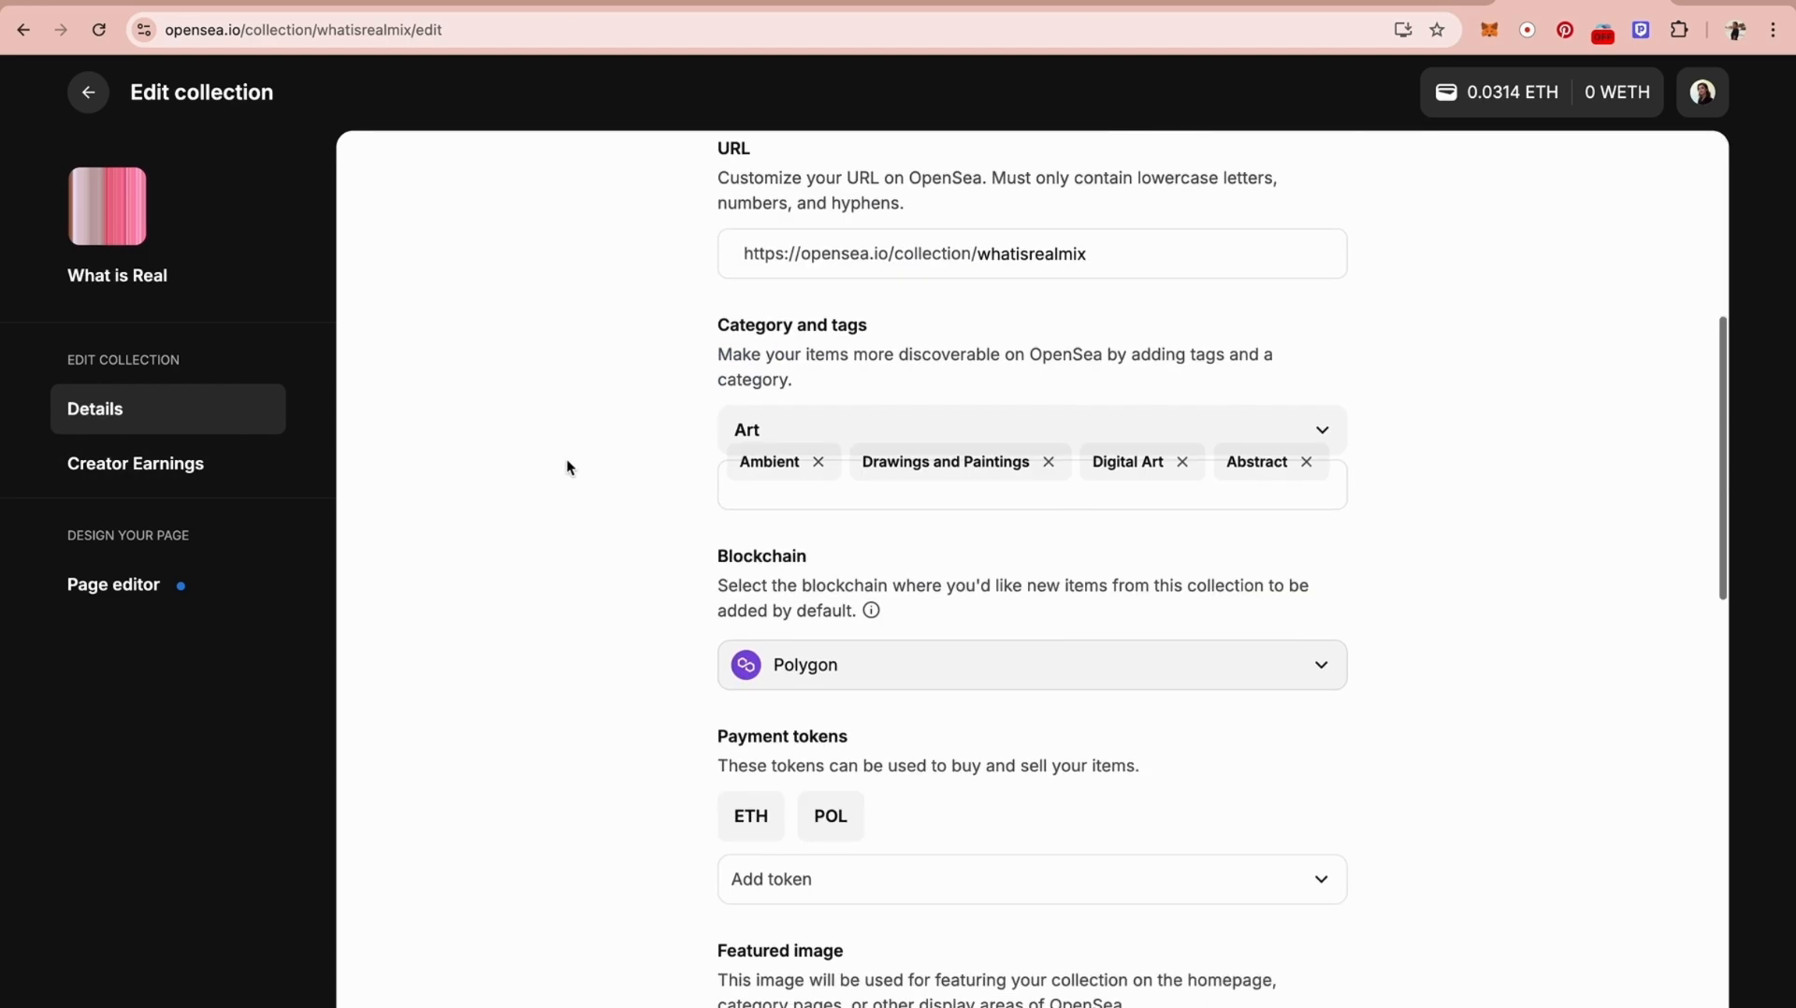
scroll(567, 459, up, 7)
click(140, 463)
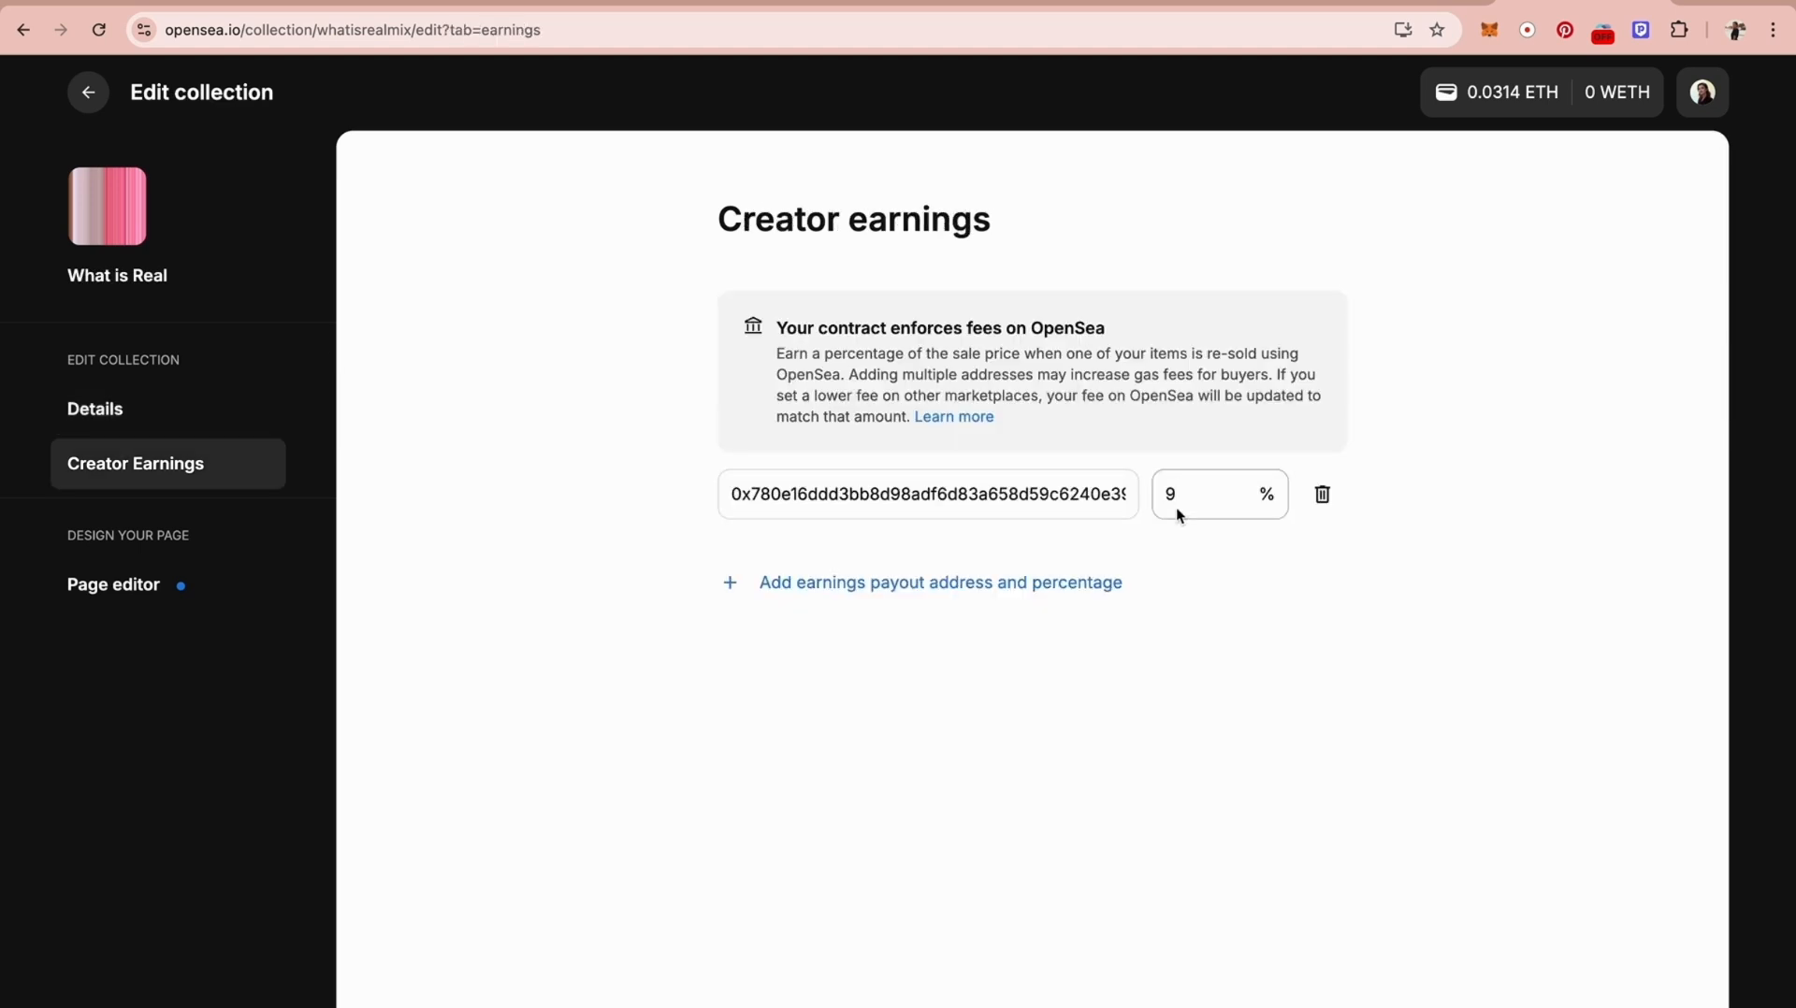
Step: Set the What is Real collection's creator earnings to 10%, save the change and return to the Studio's collections list
key(BackSpace)
key(Return)
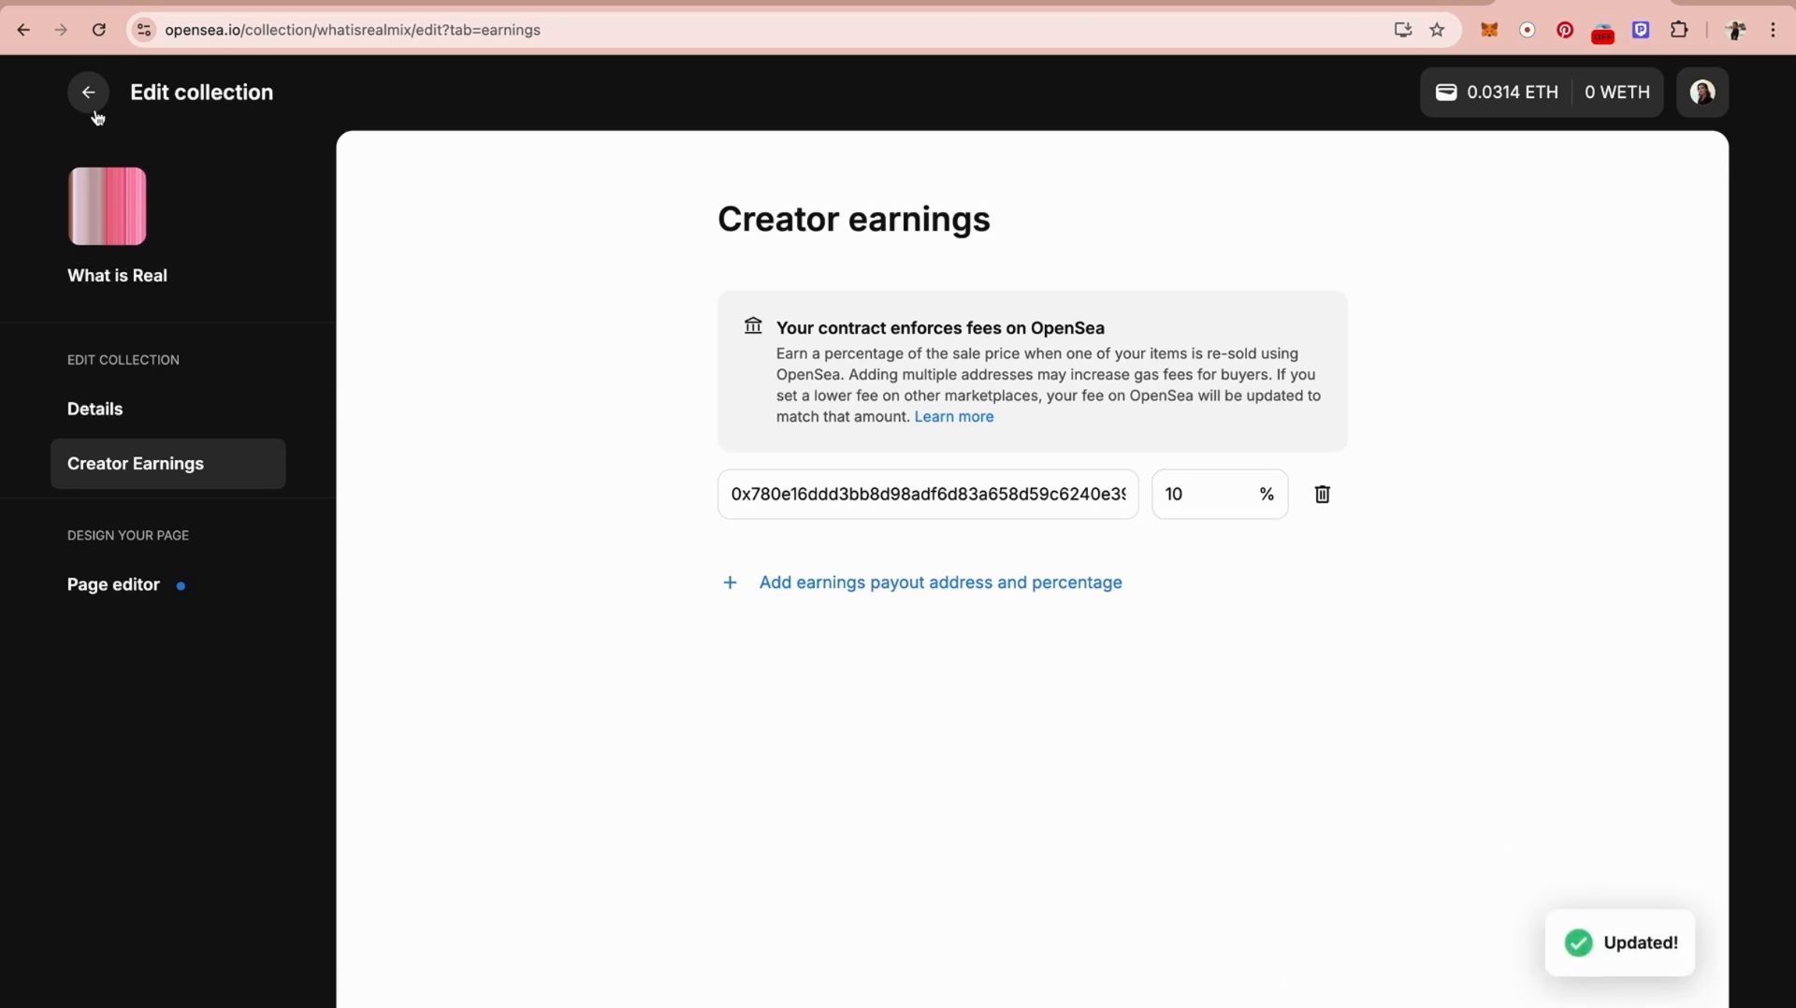
click(88, 92)
scroll(1032, 648, down, 1)
scroll(1032, 646, down, 4)
scroll(1030, 645, up, 5)
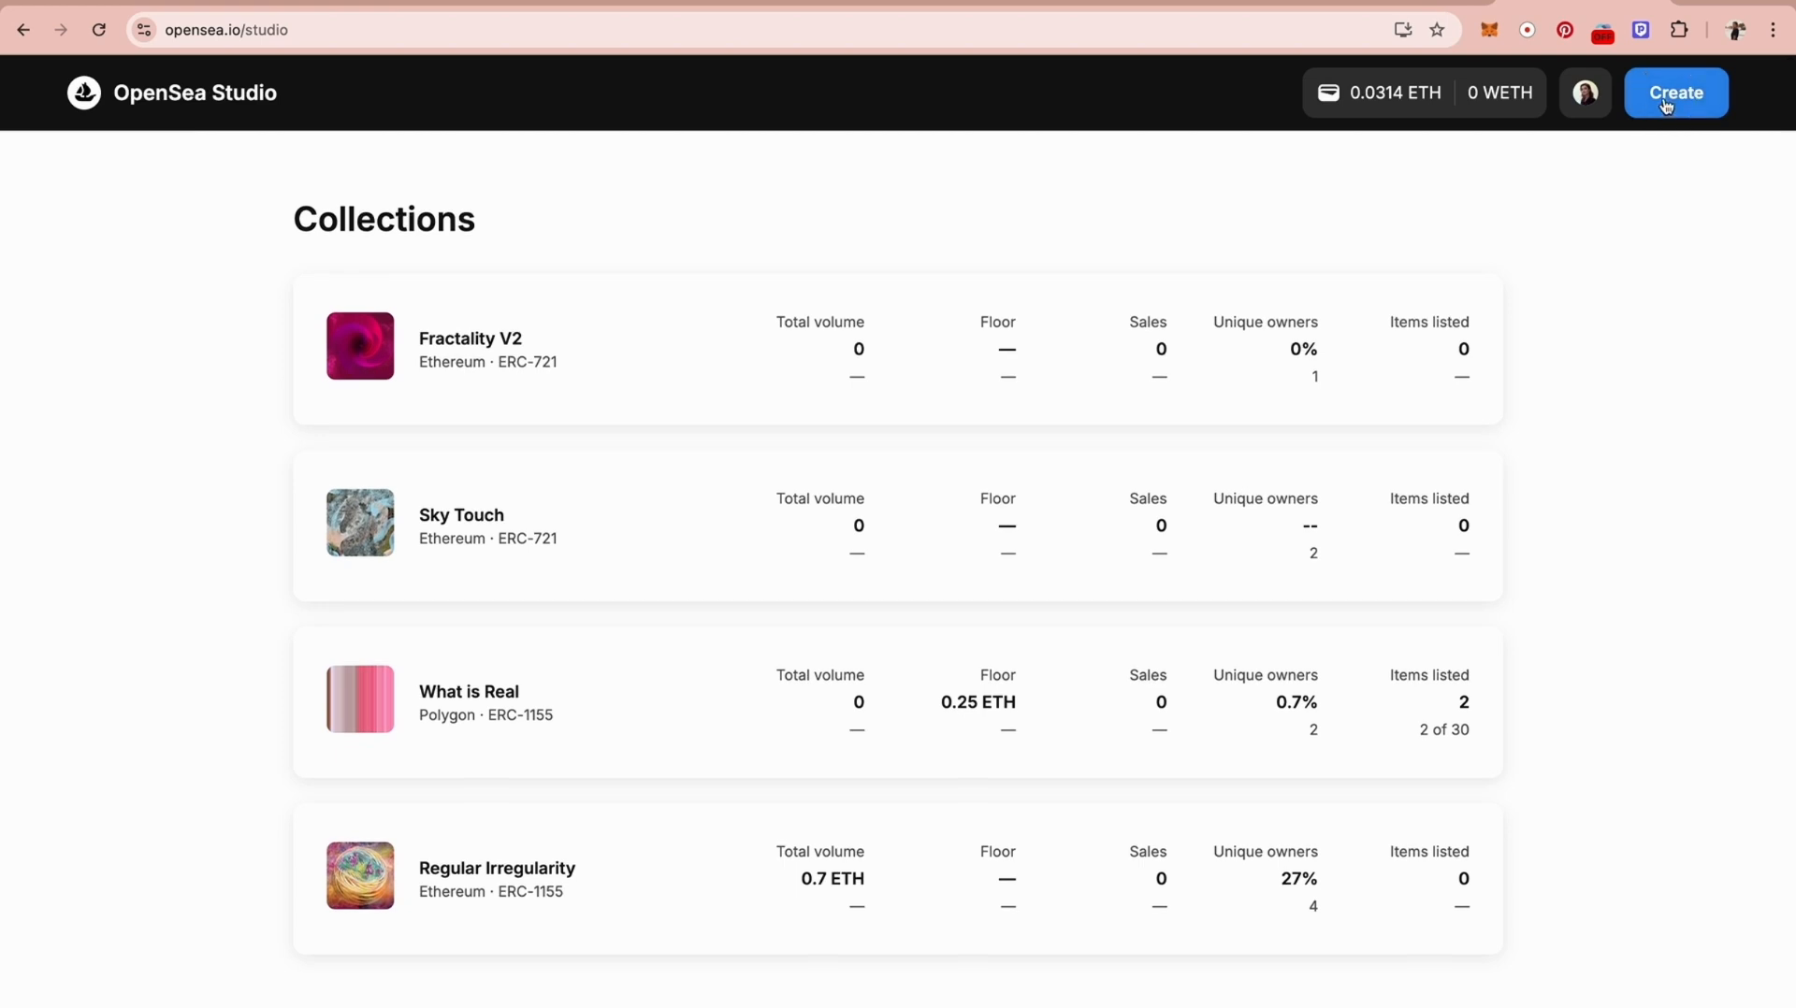
Step: Start creating a new collection or item in the Studio and look over the NFT form's fields
click(1666, 99)
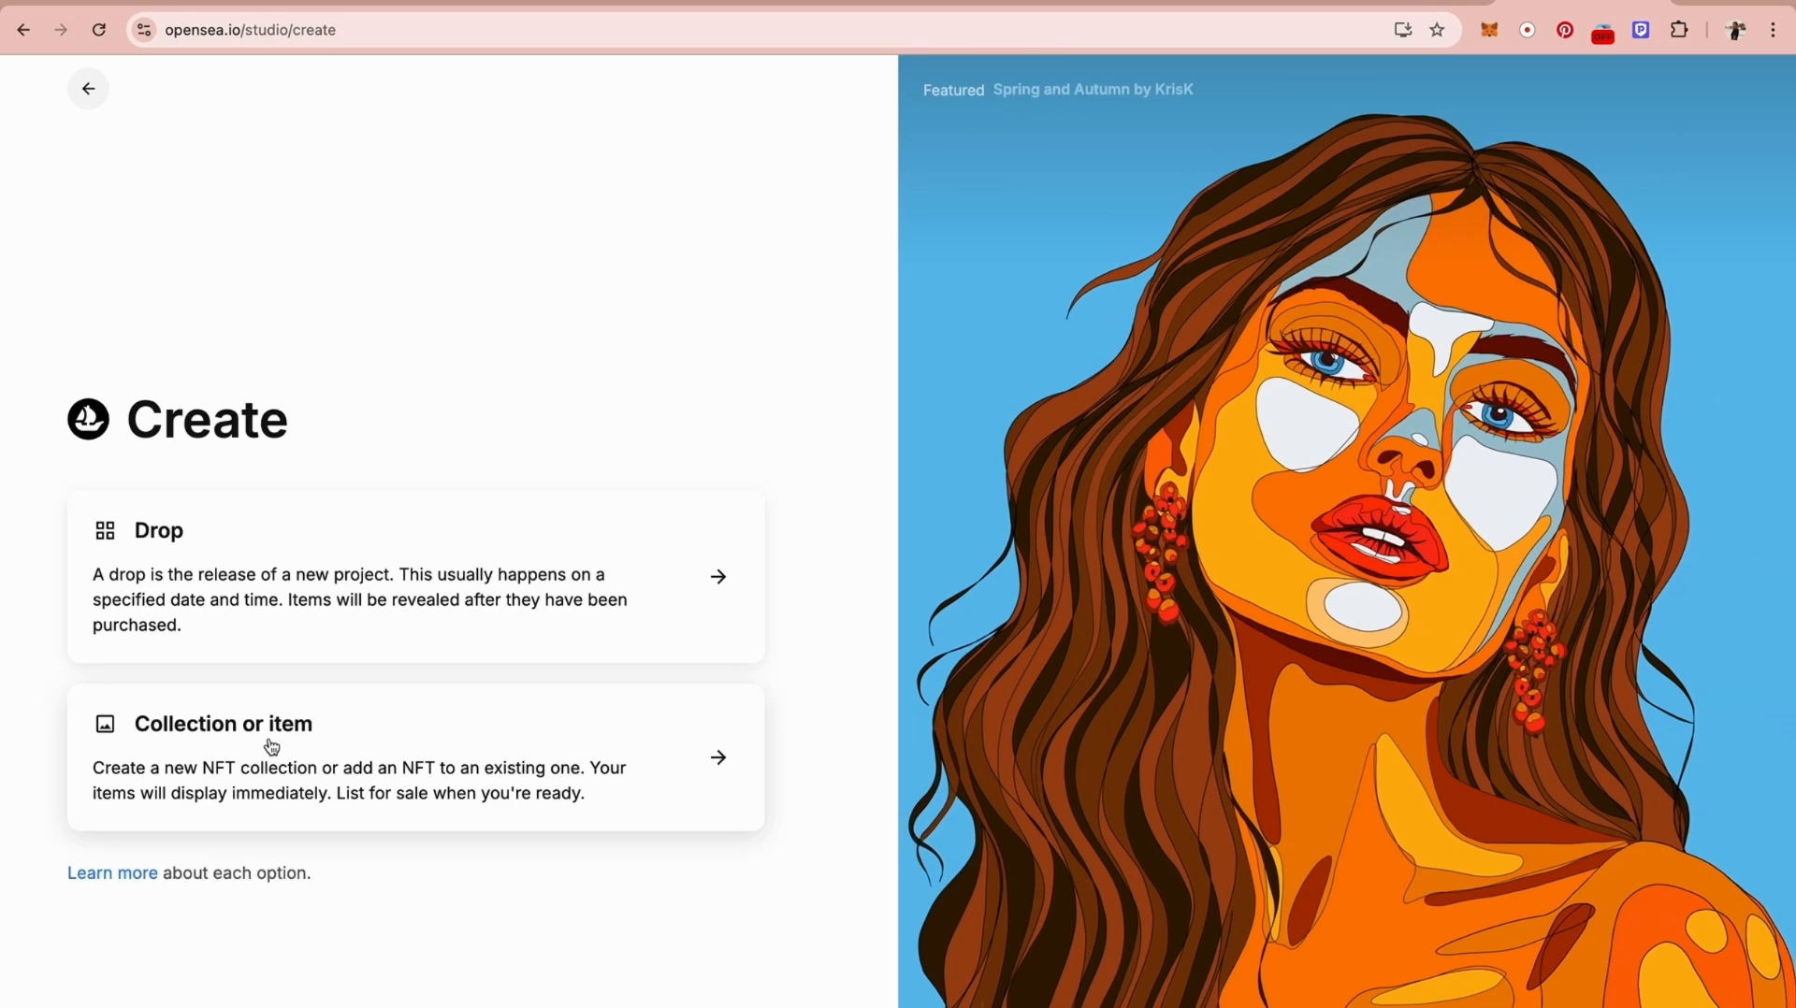
click(271, 746)
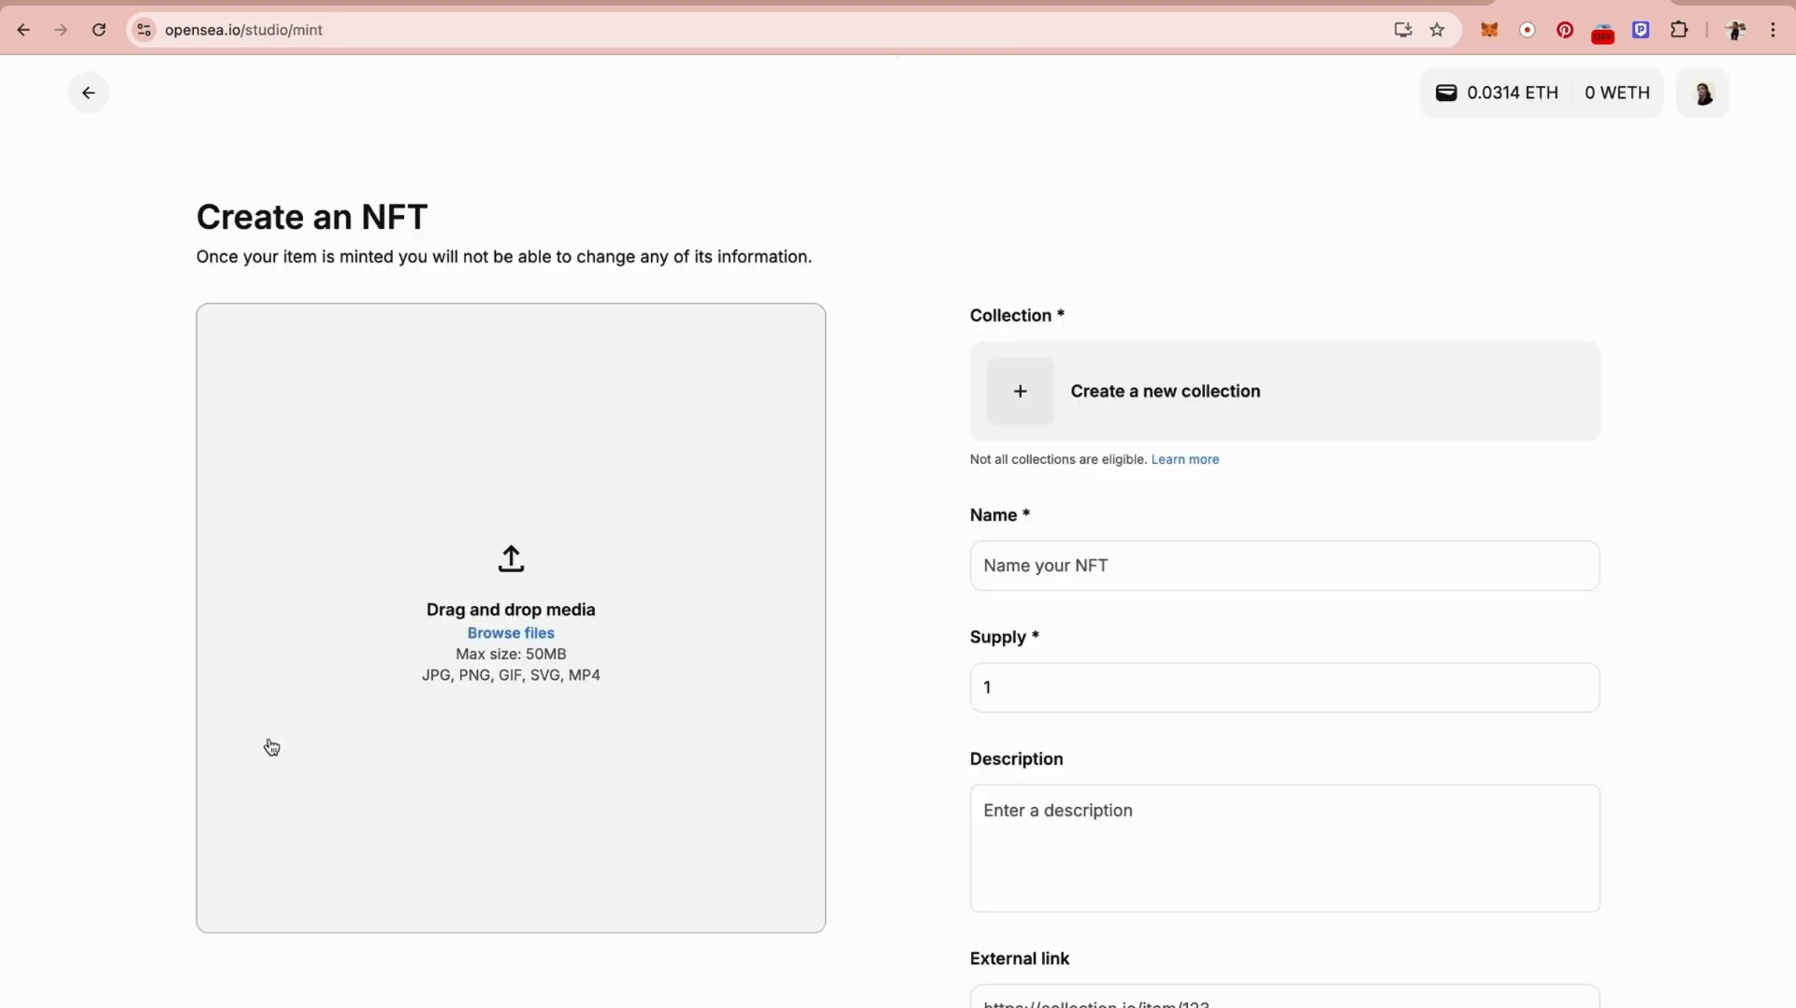
scroll(949, 648, down, 3)
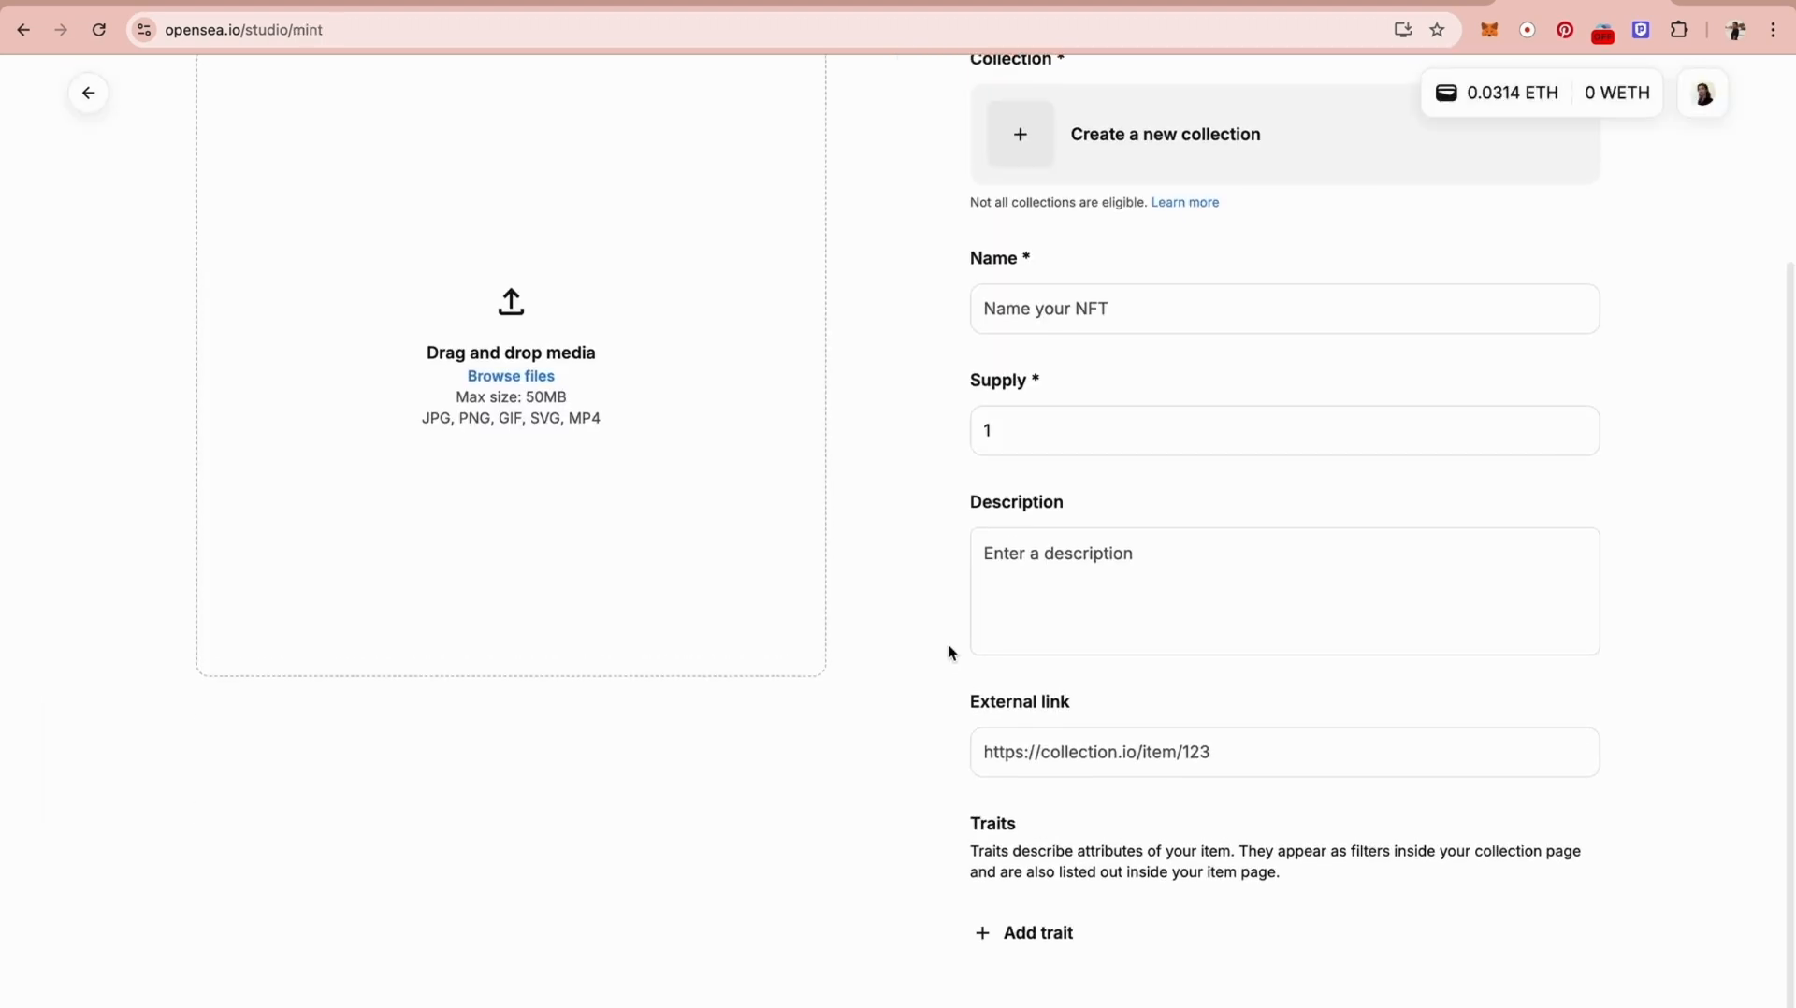
scroll(949, 653, up, 1)
scroll(949, 652, down, 1)
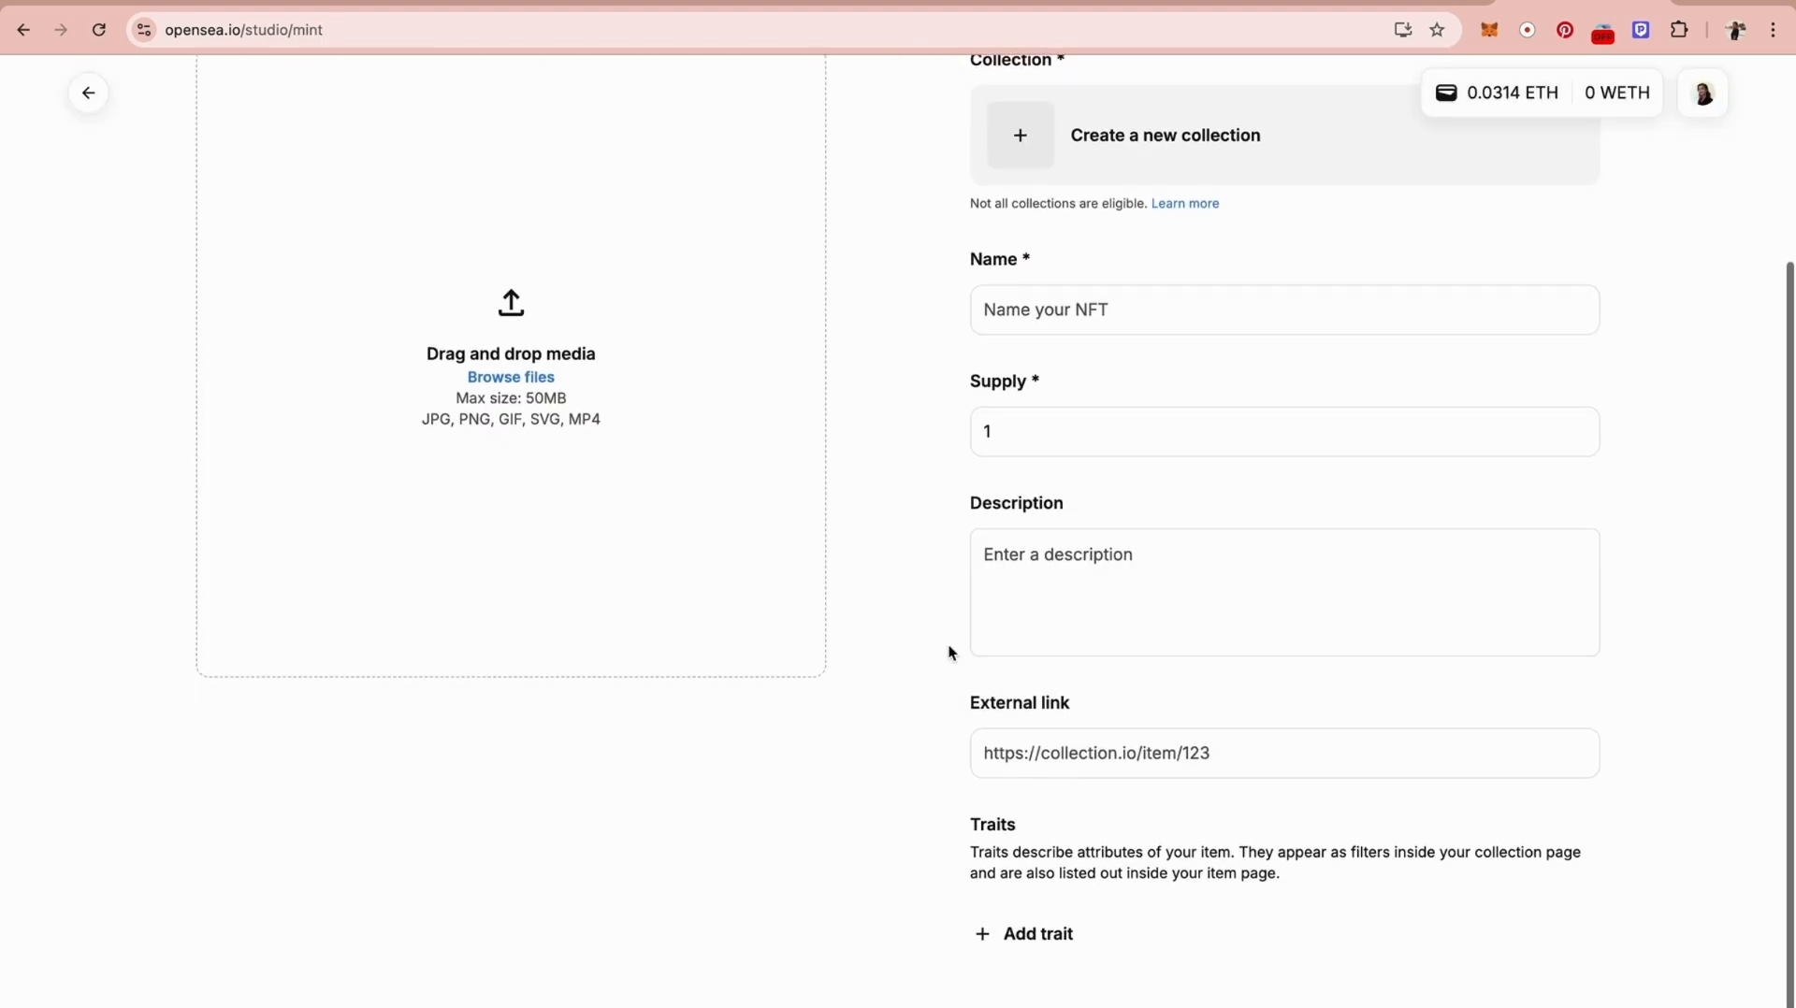
scroll(949, 652, up, 5)
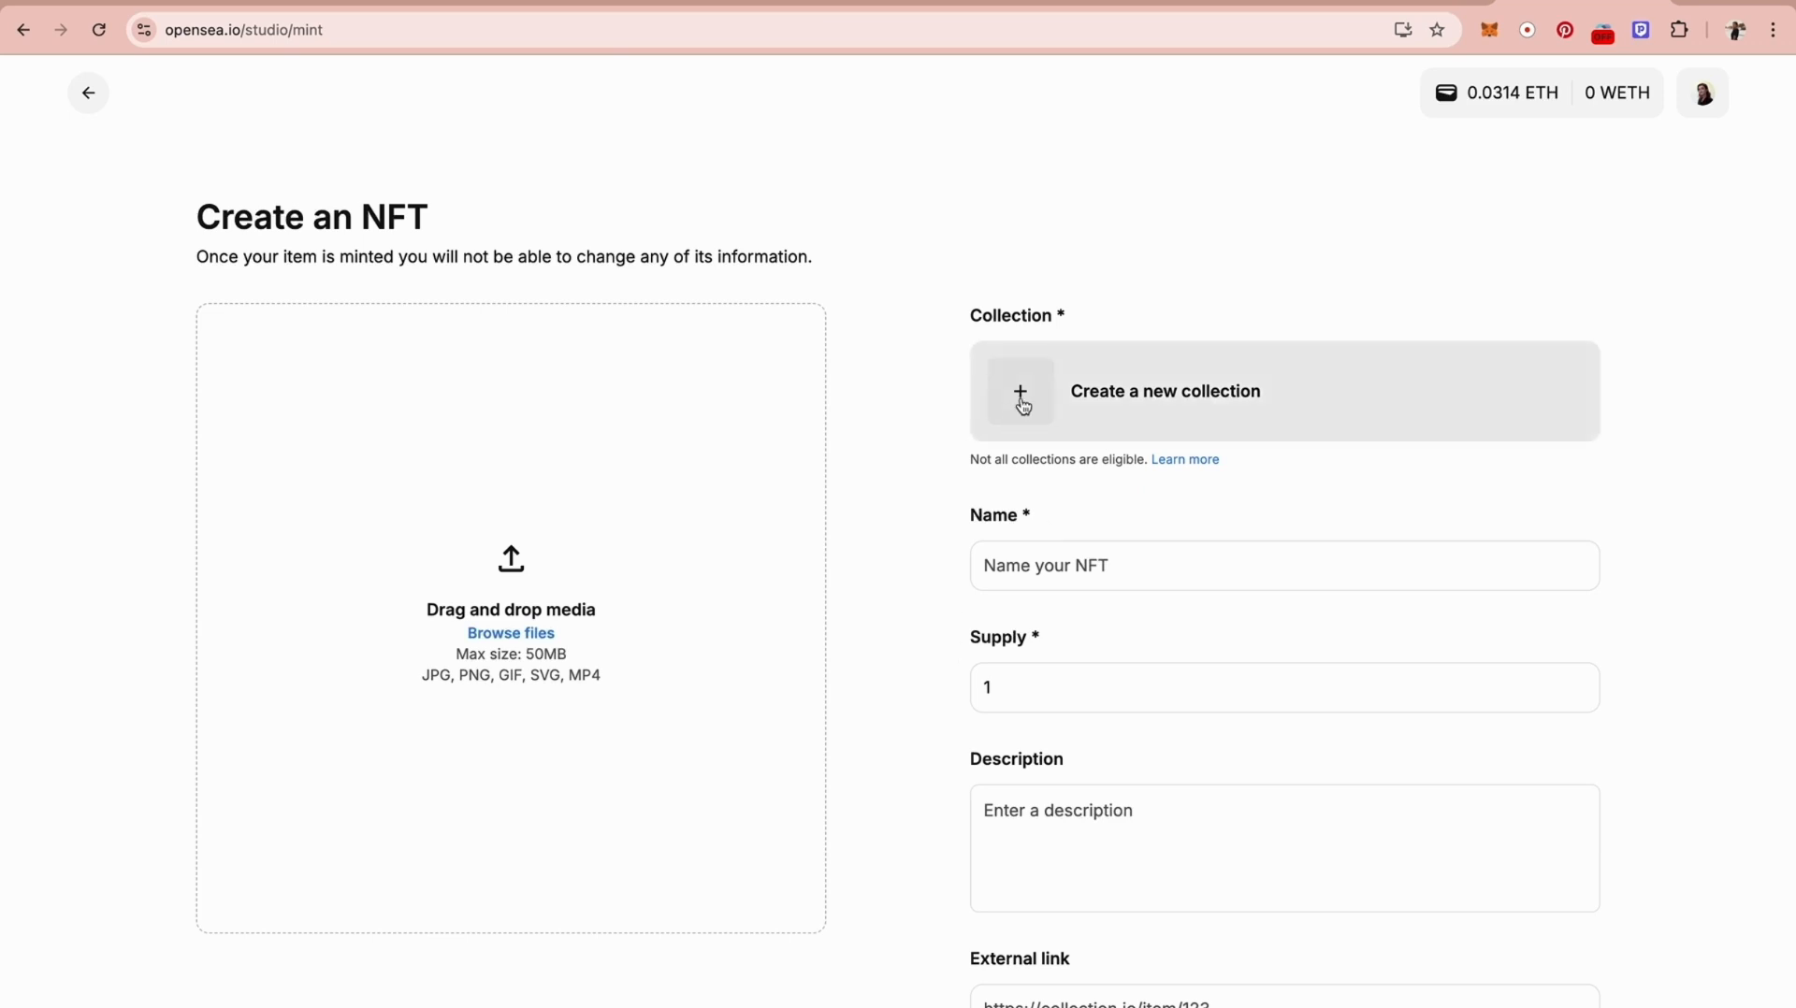
Step: Upload coming back.JPG from the Downloads folder as the NFT's media
click(511, 633)
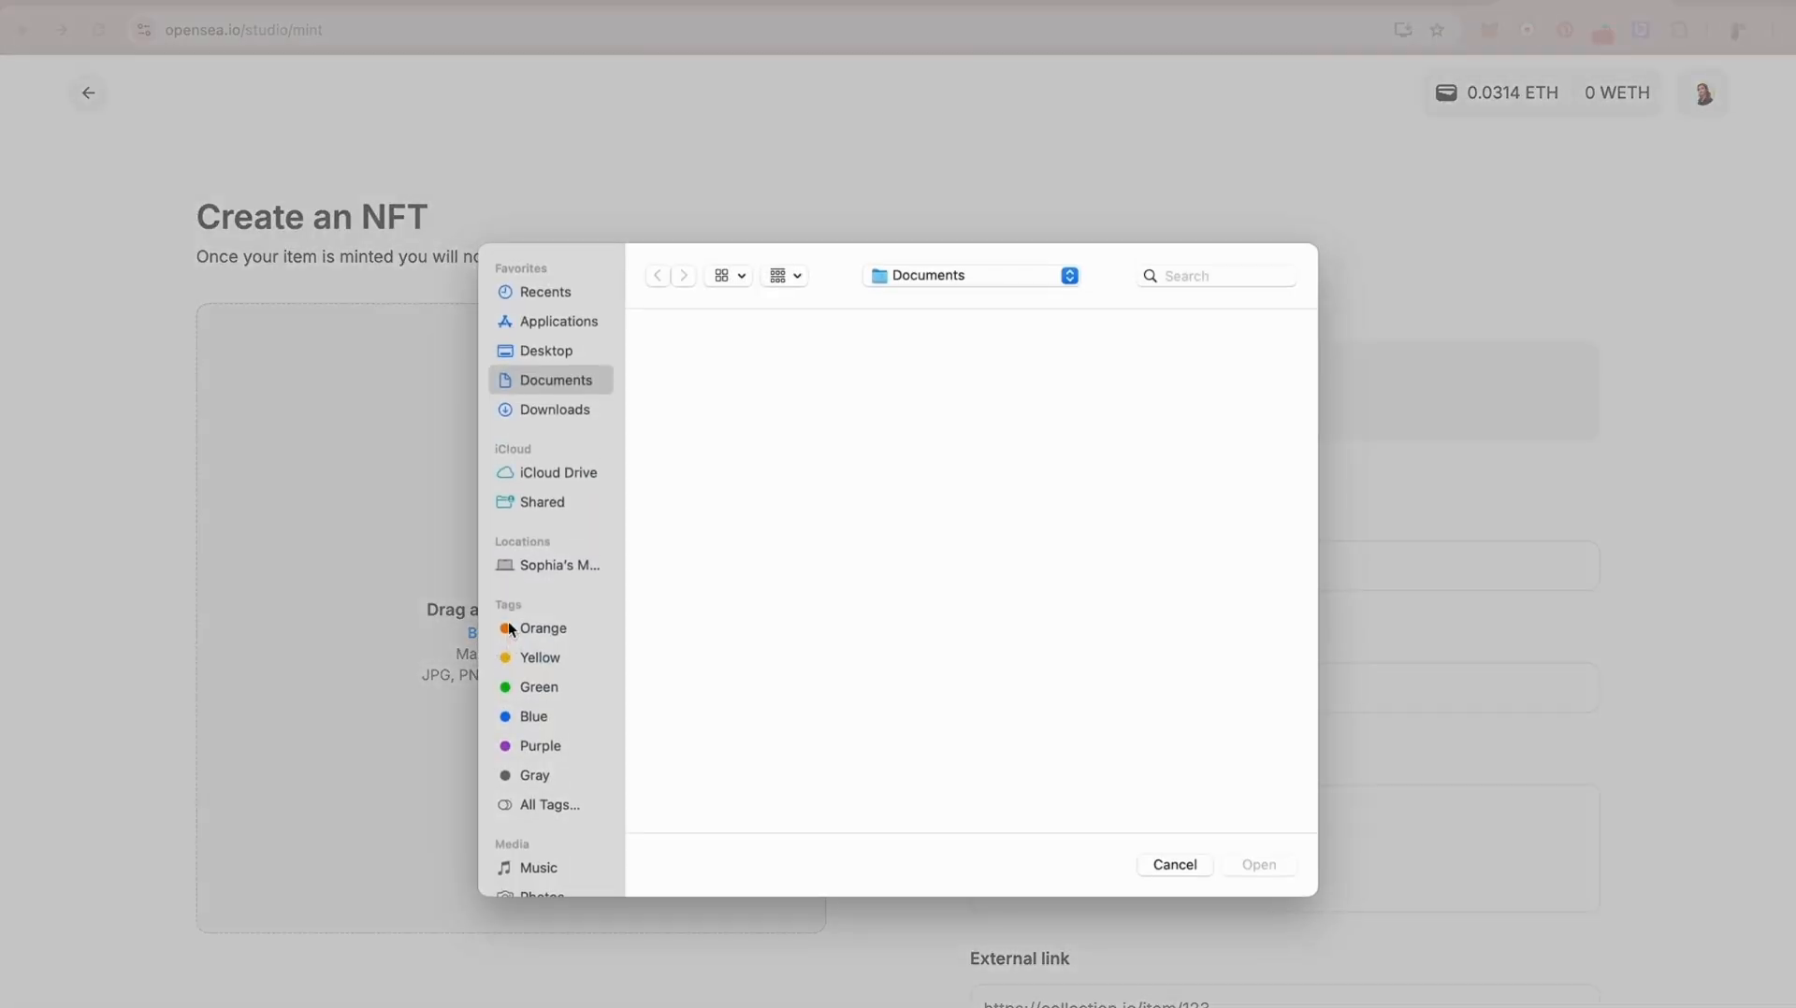
click(547, 348)
click(558, 412)
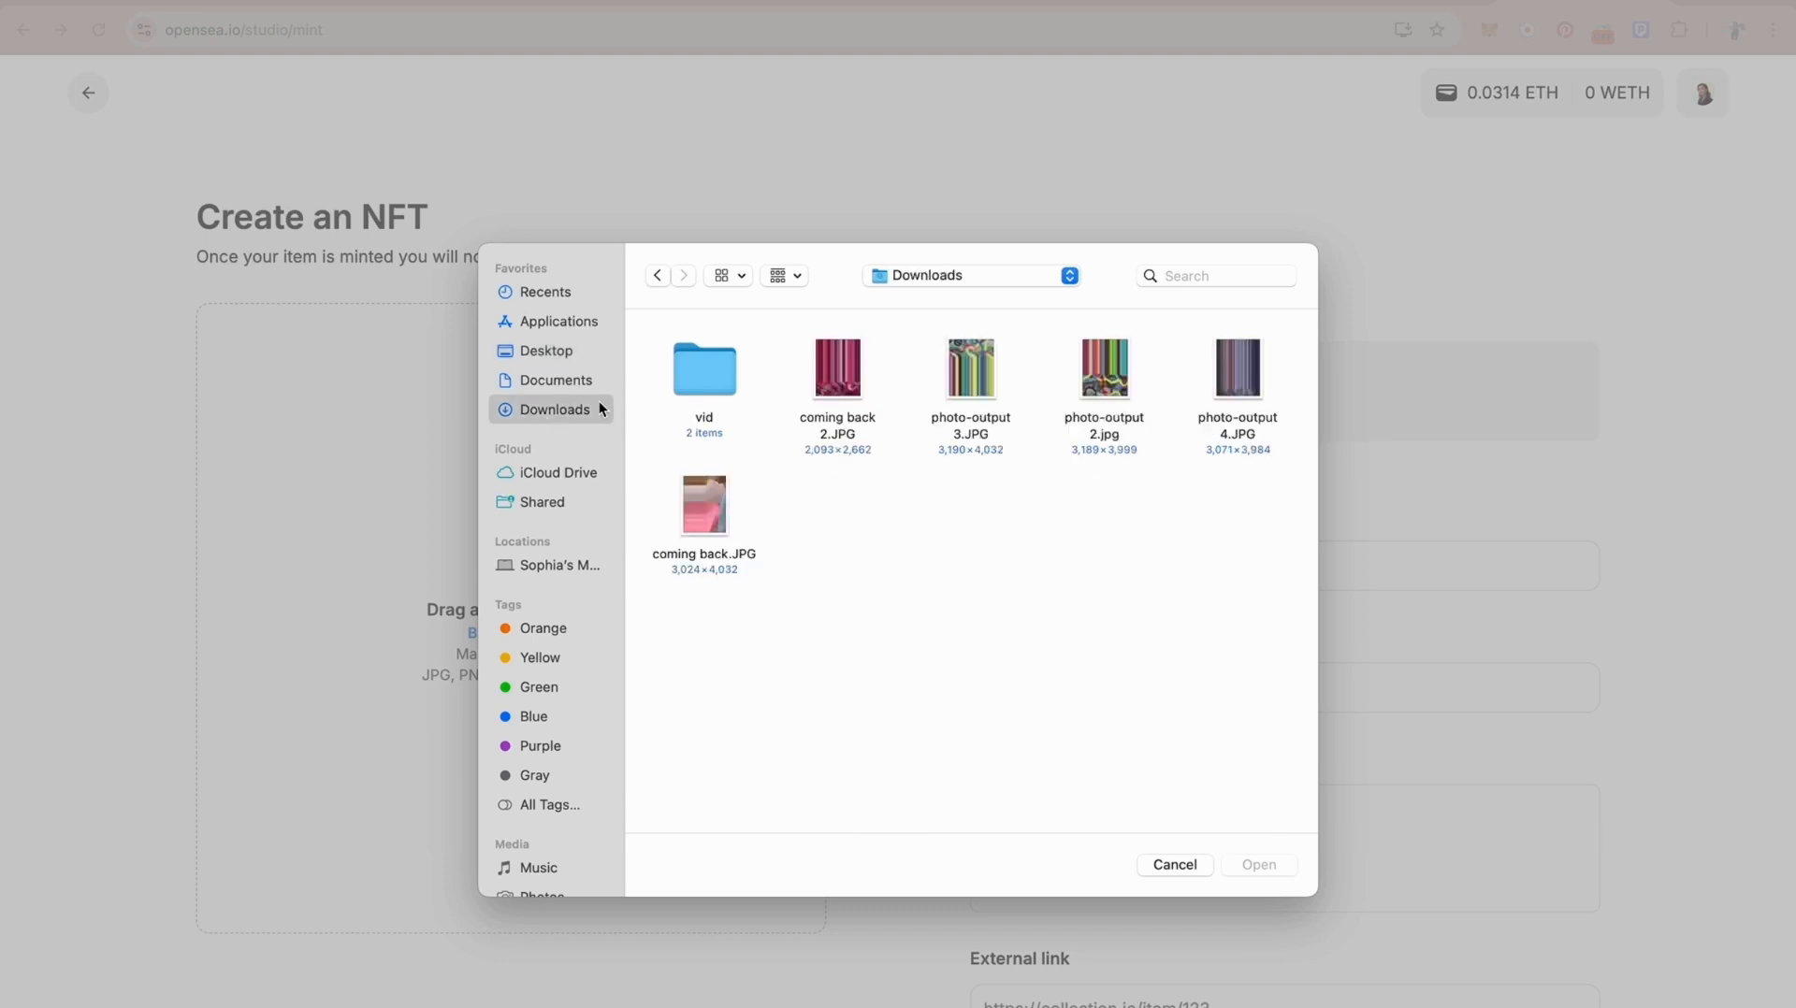
click(708, 520)
click(1257, 867)
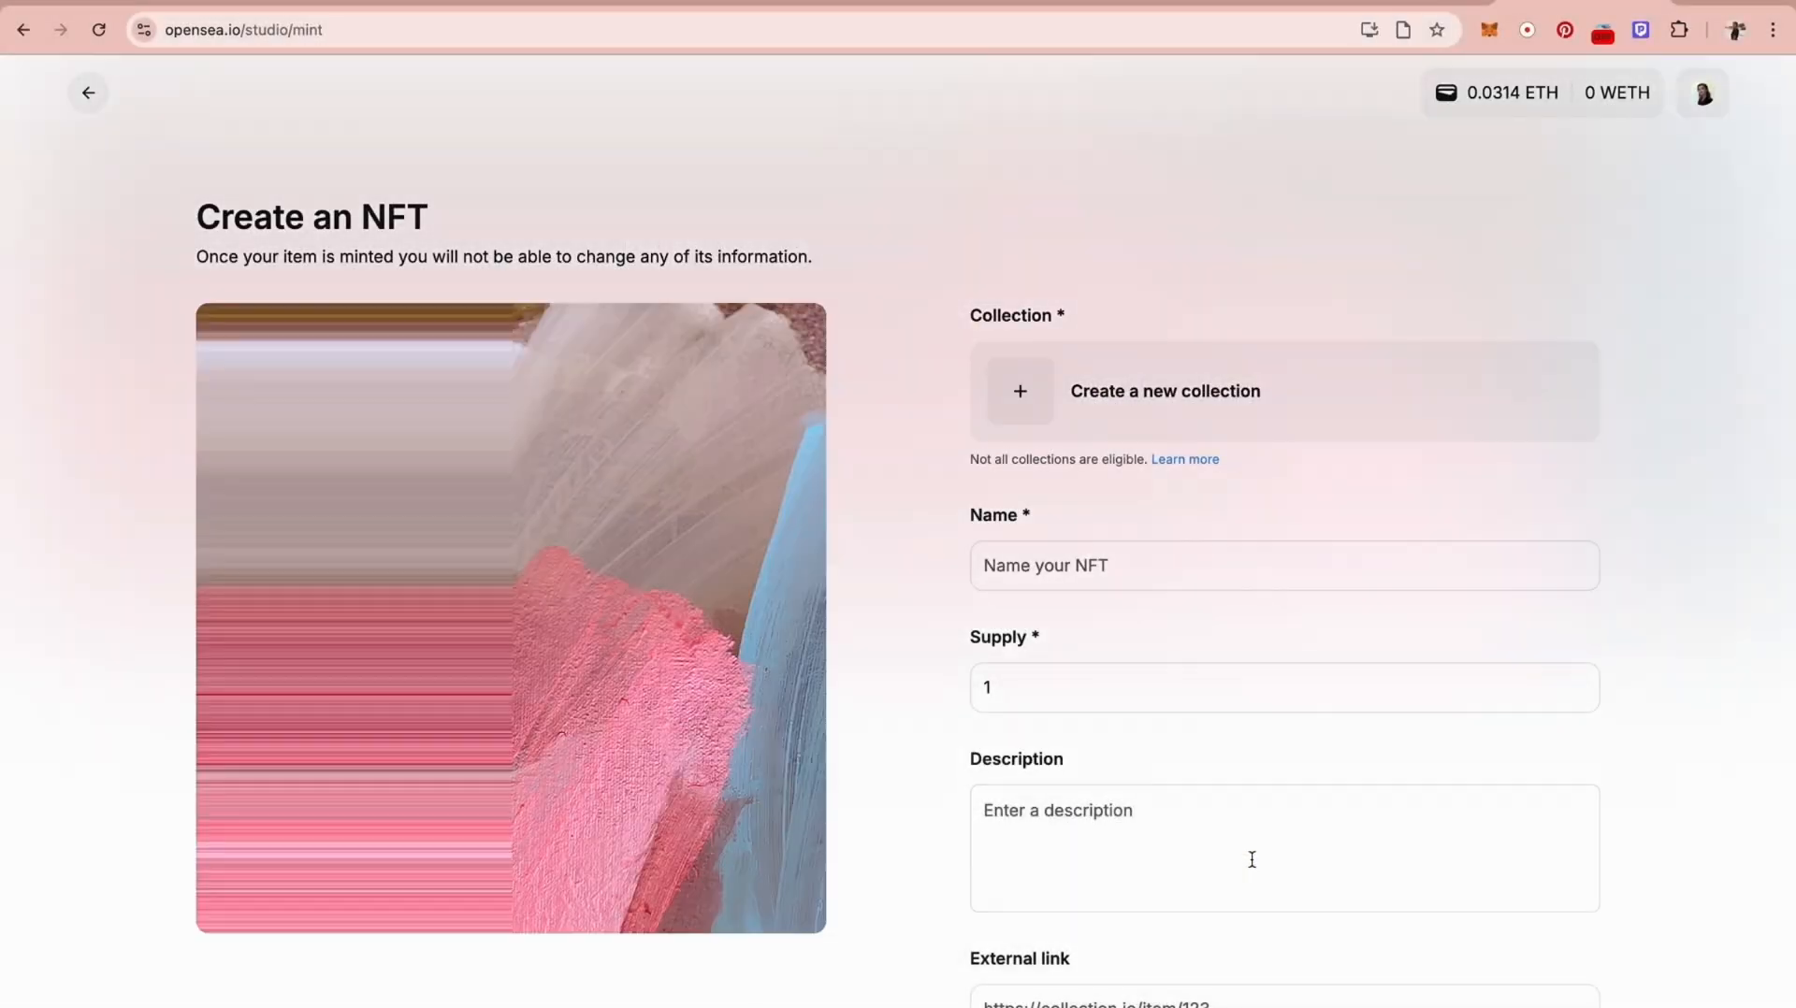
scroll(1149, 445, down, 2)
scroll(1149, 445, up, 1)
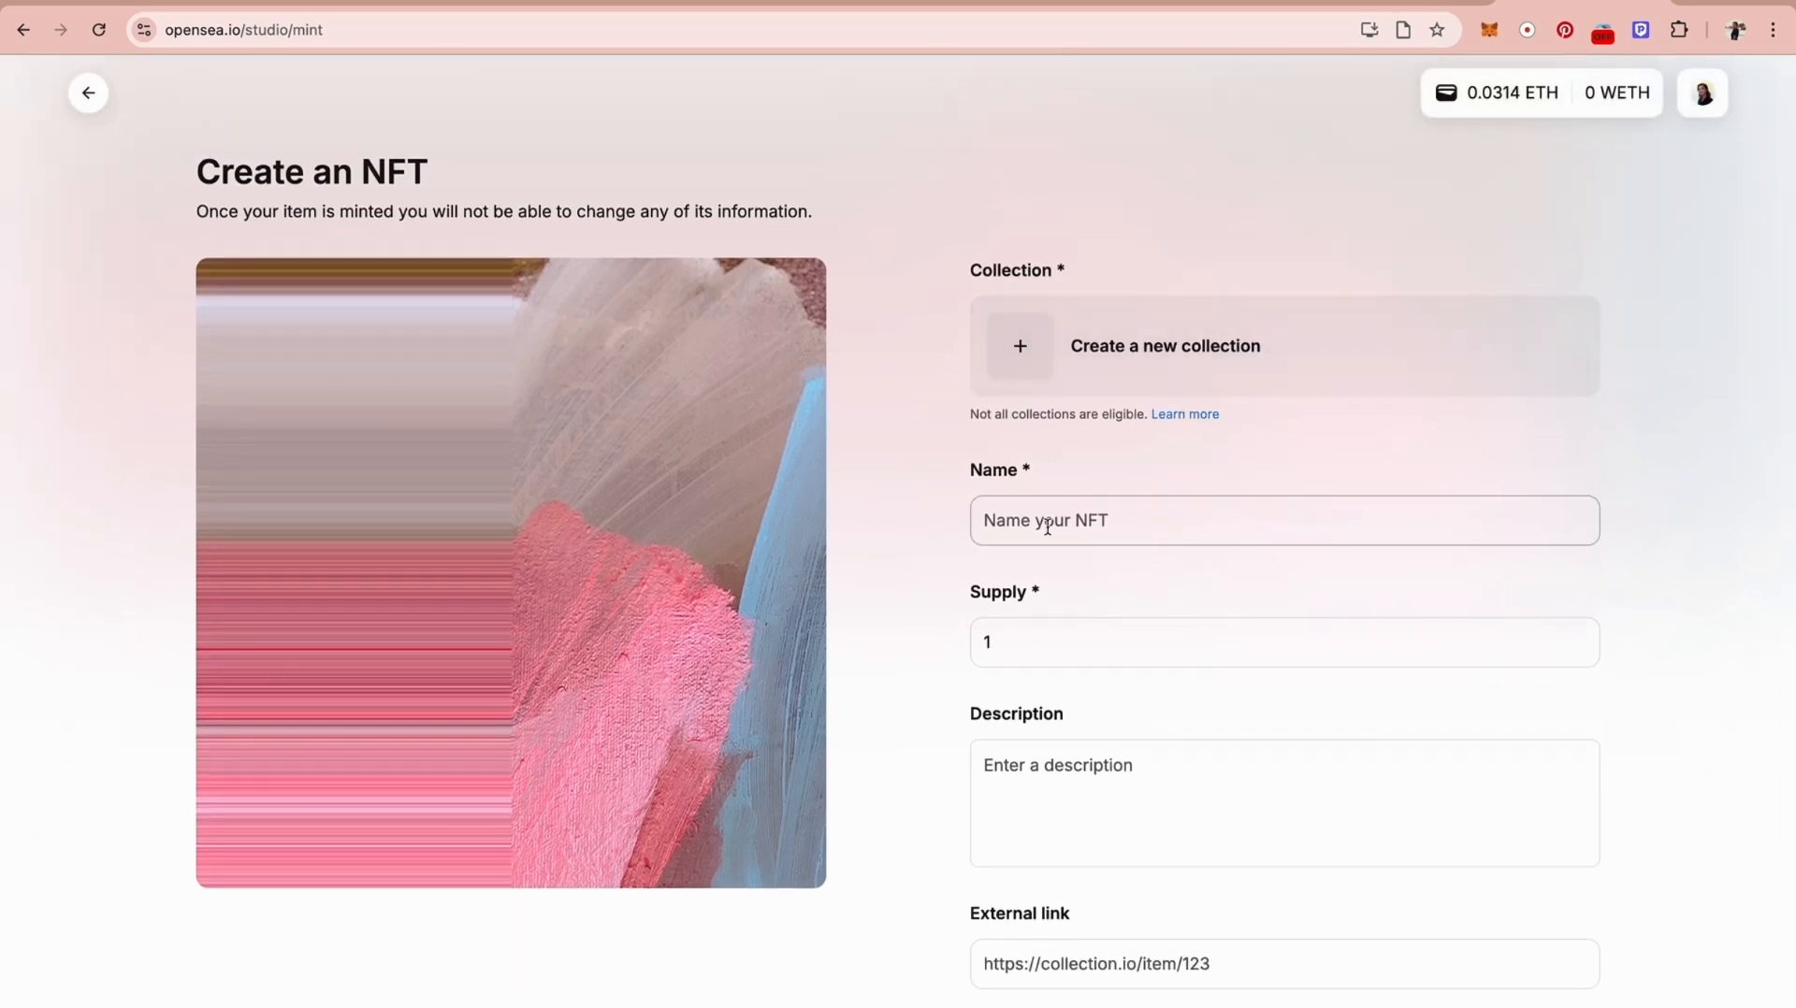
Step: Read the help article on creating an NFT, examining contract deployment and collection eligibility, and return to the NFT form
click(1186, 417)
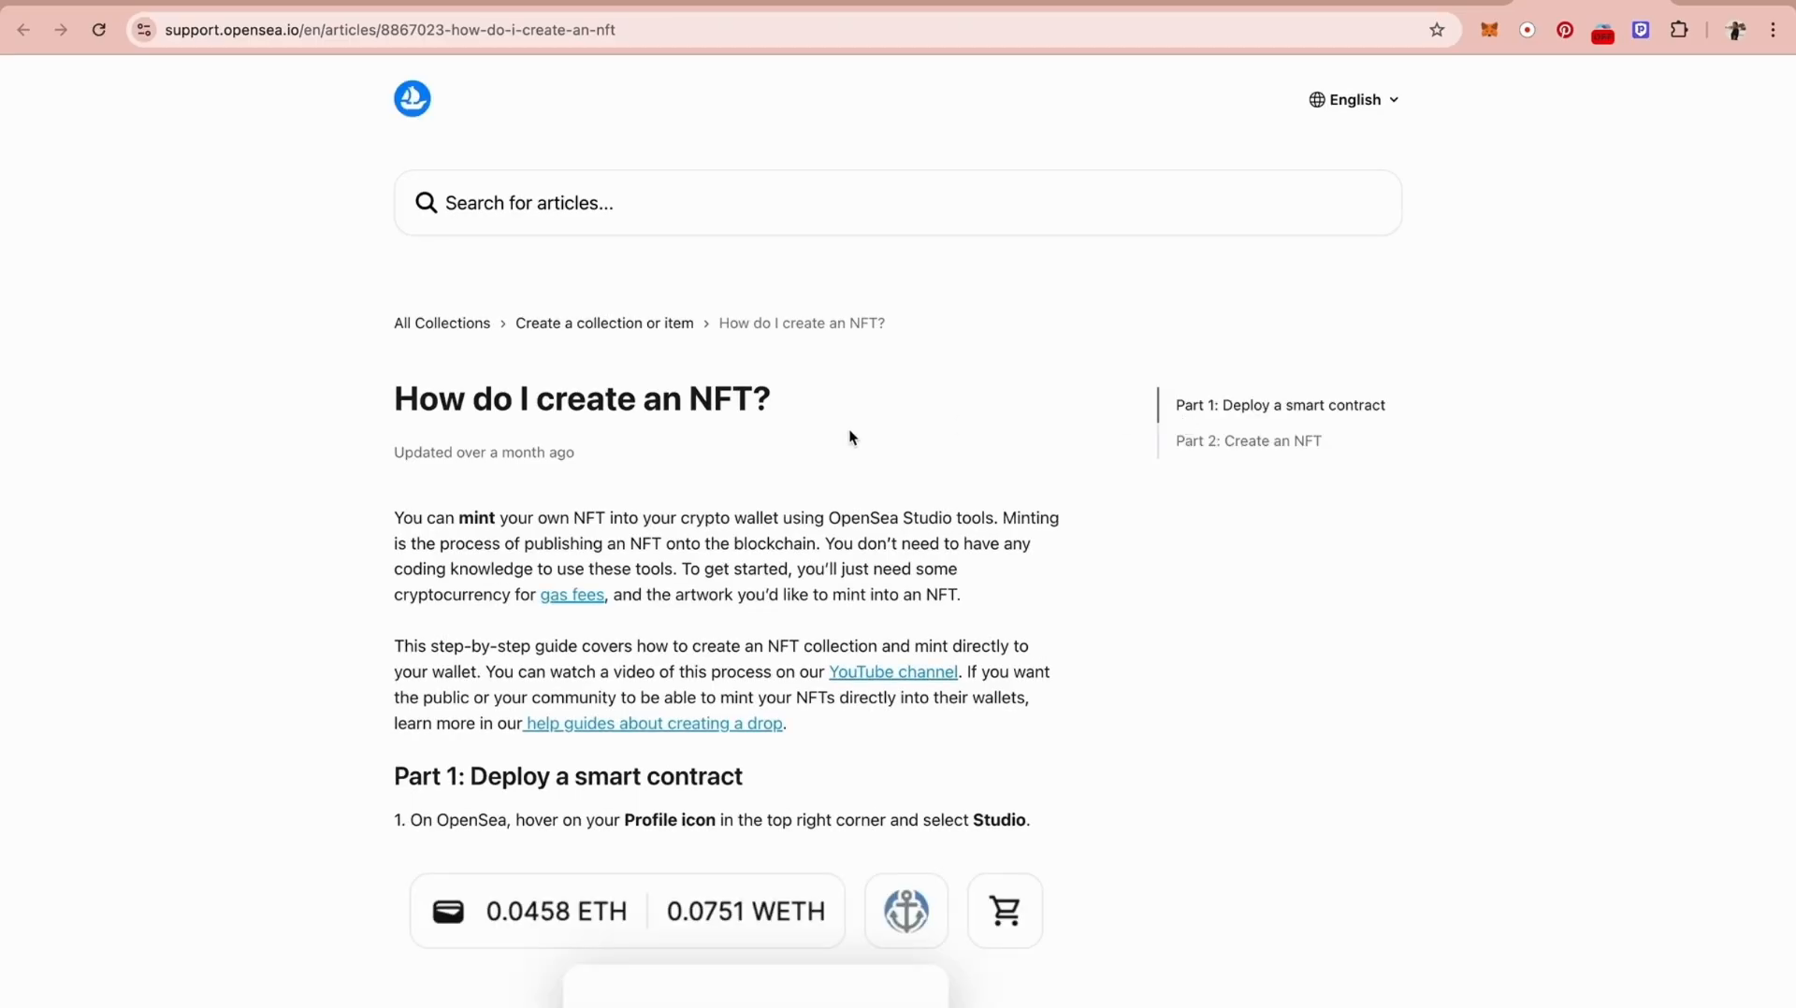
scroll(839, 440, down, 15)
scroll(604, 582, down, 15)
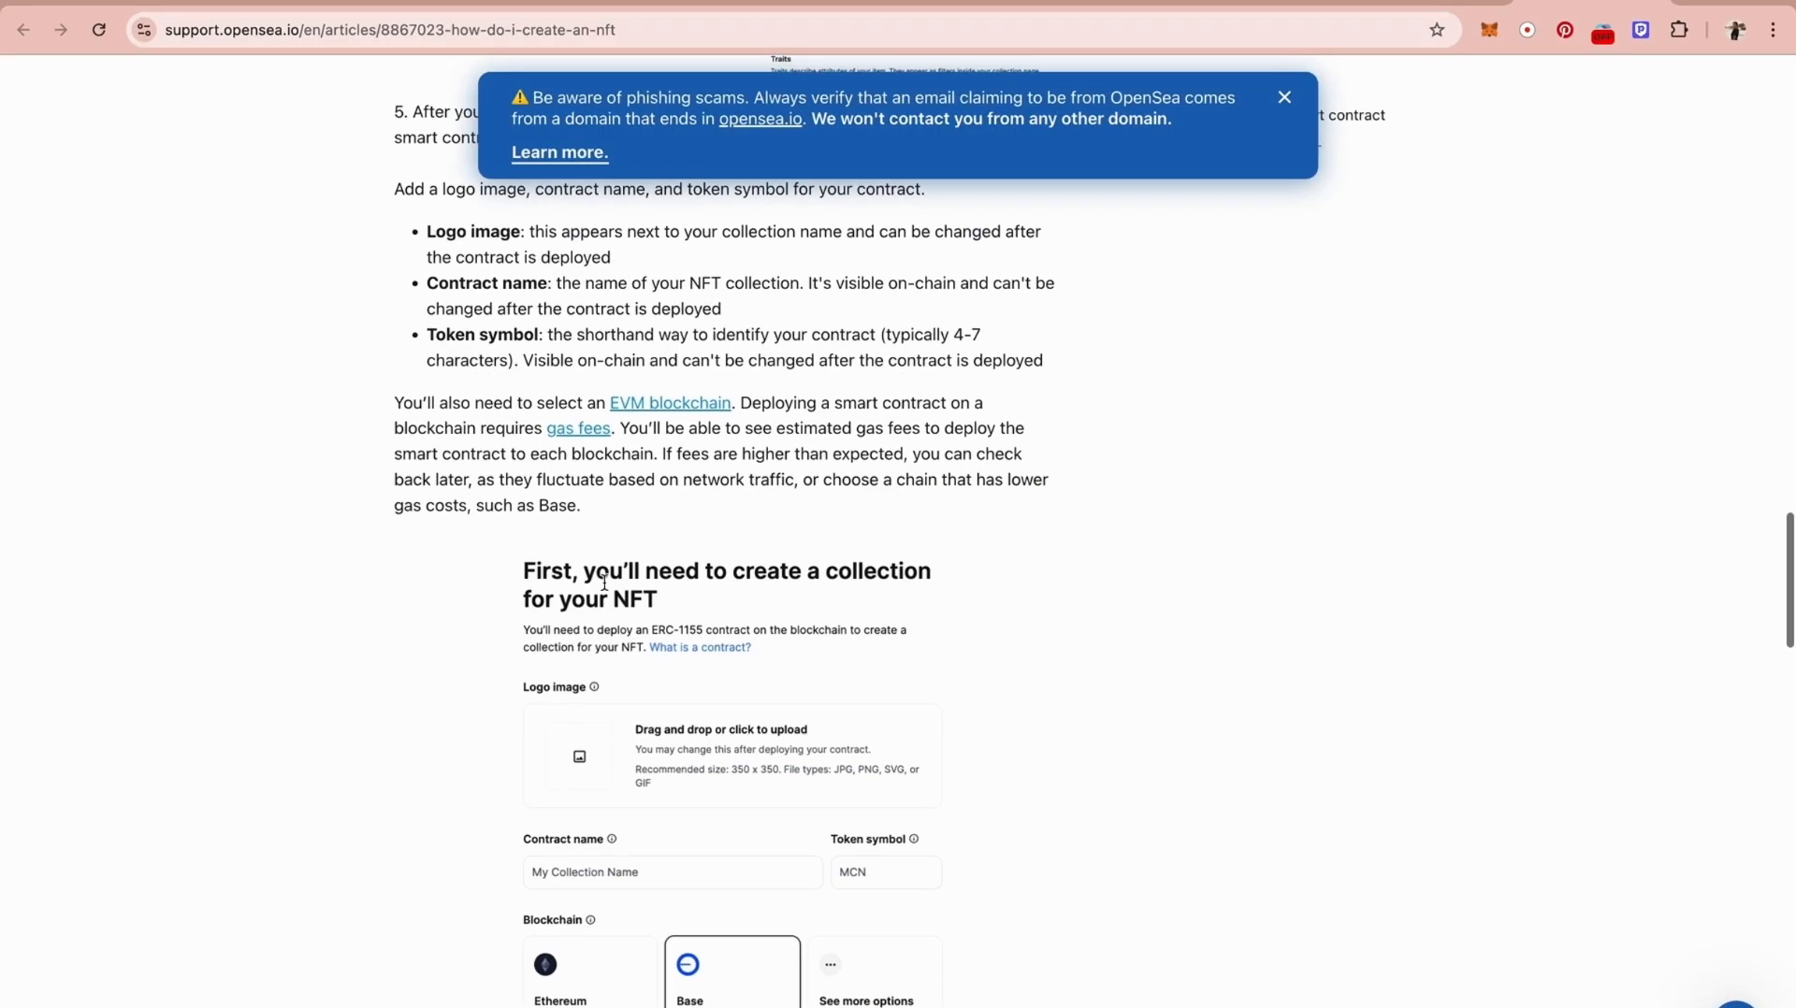
scroll(604, 582, up, 8)
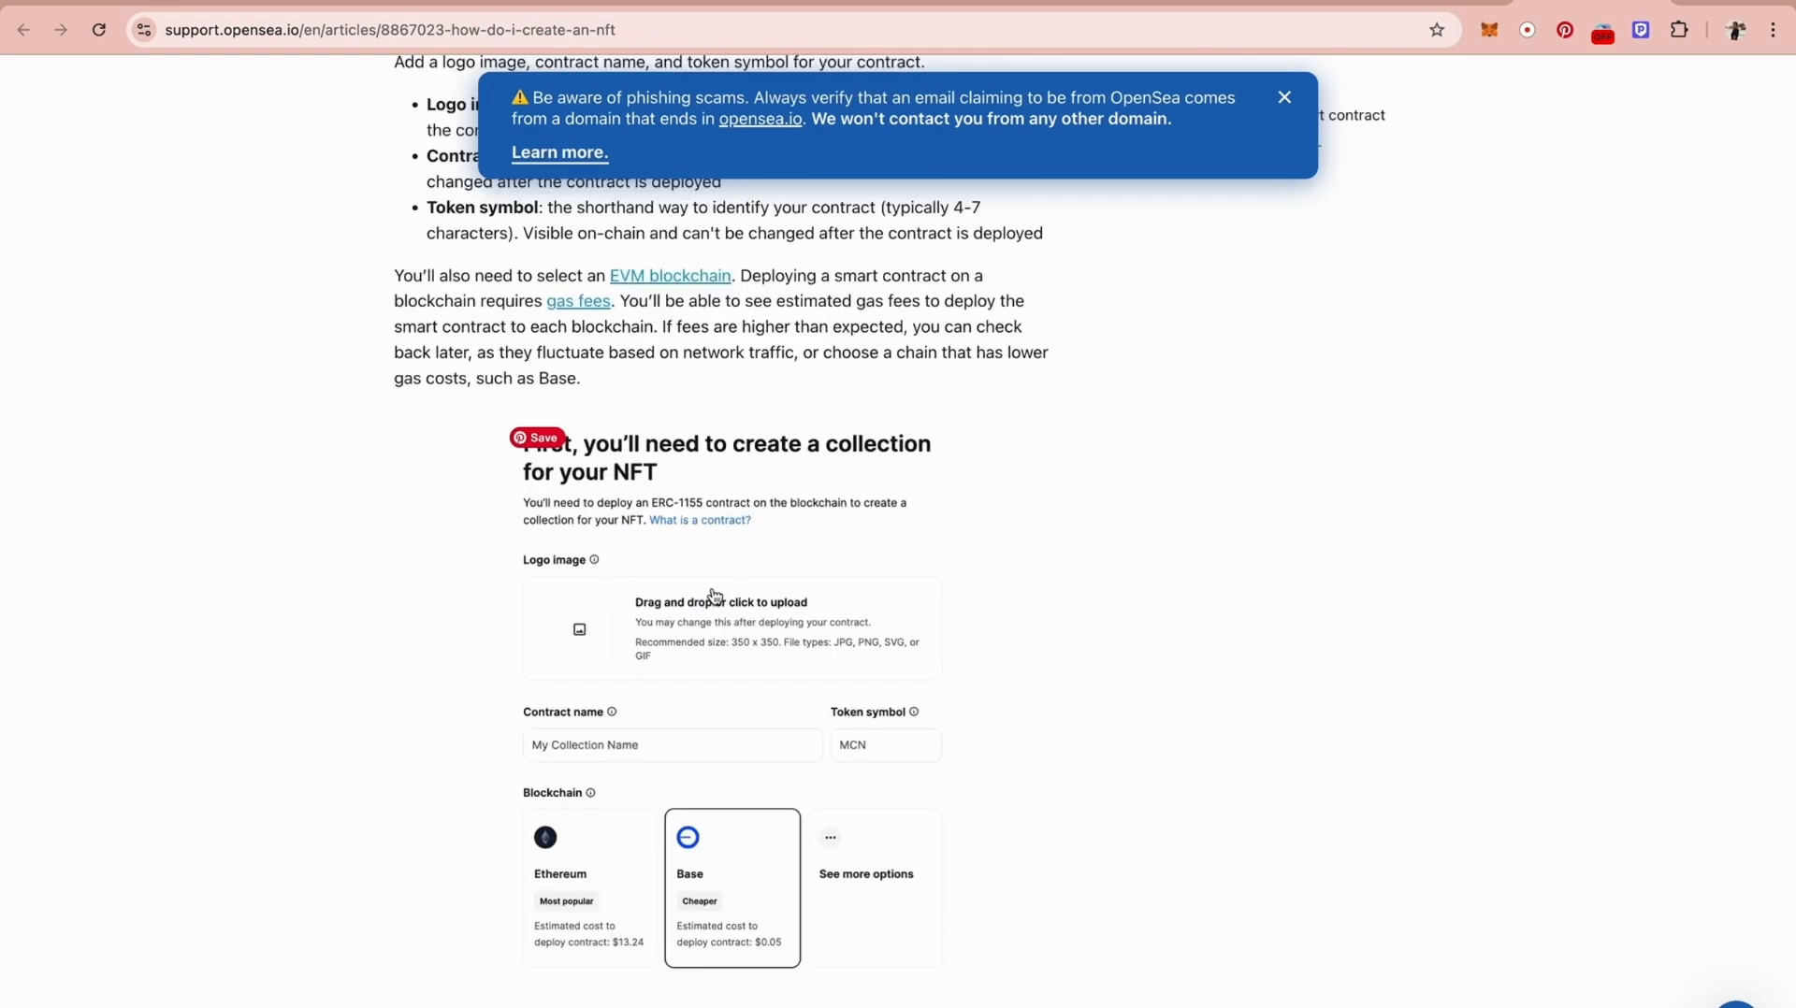
scroll(713, 596, down, 4)
scroll(713, 596, down, 4)
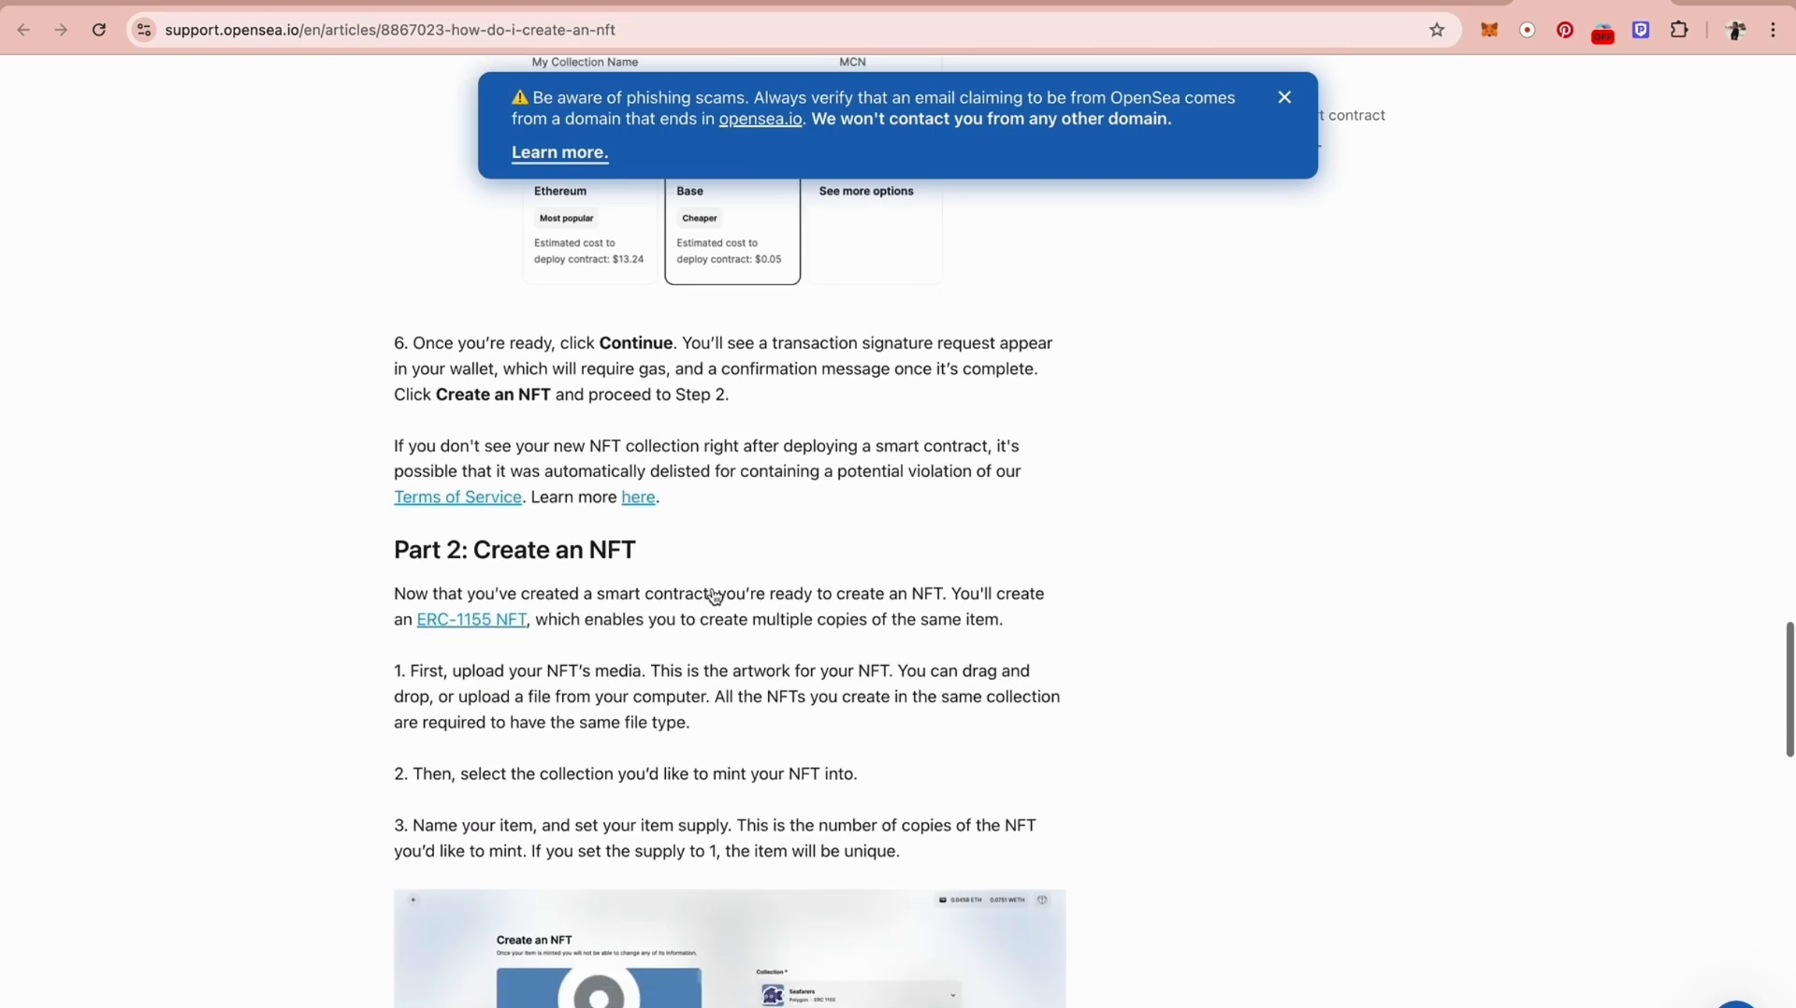
scroll(713, 589, down, 3)
scroll(713, 591, up, 15)
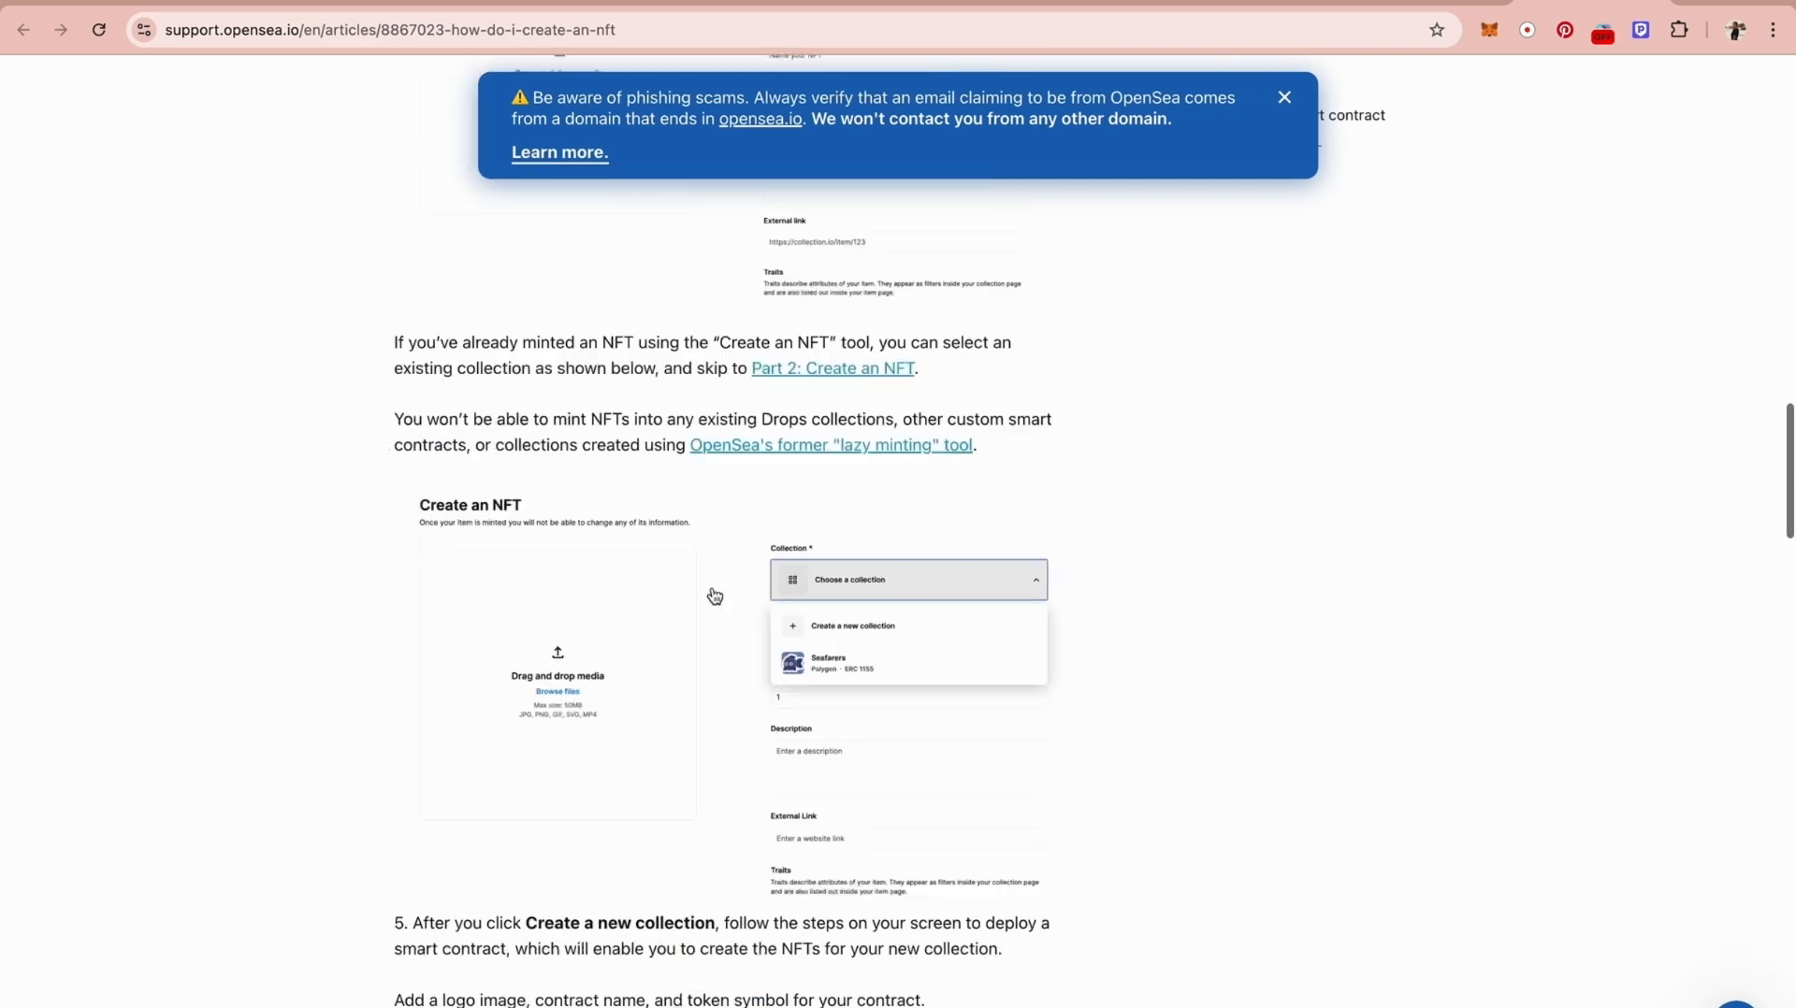
scroll(715, 596, up, 10)
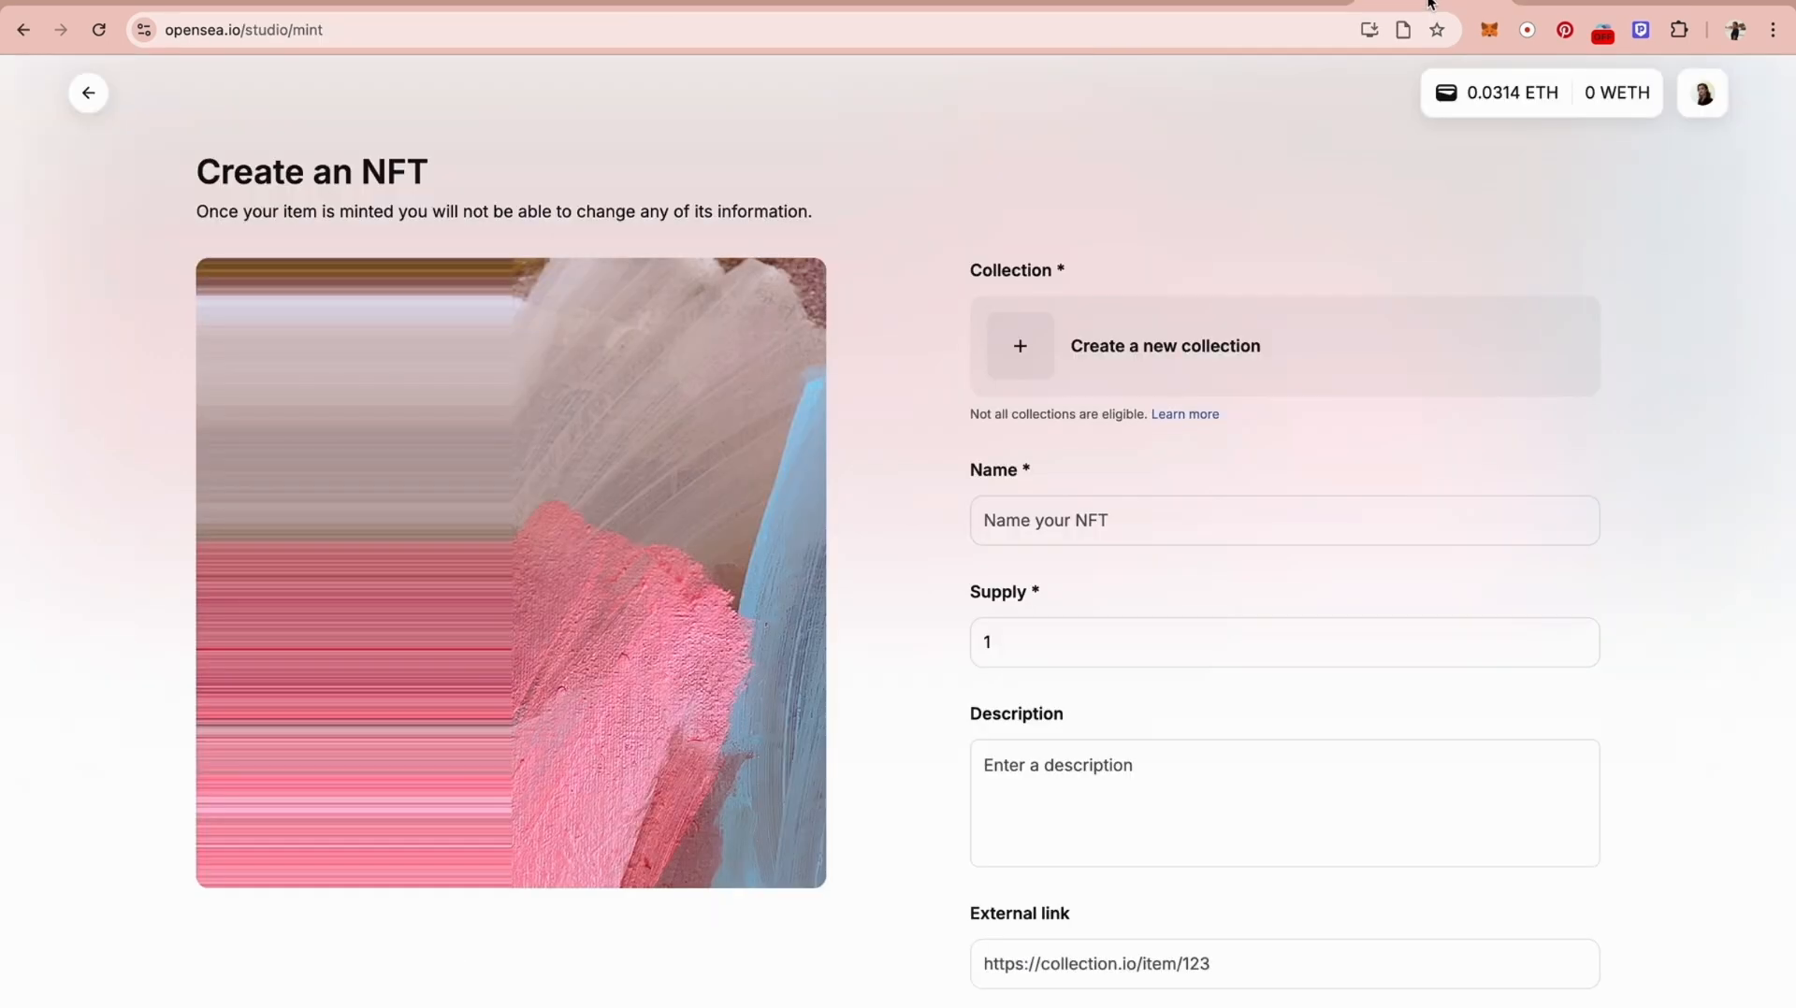
Step: Begin a new collection for the NFT and upload coming back.JPG as its logo image
click(1009, 354)
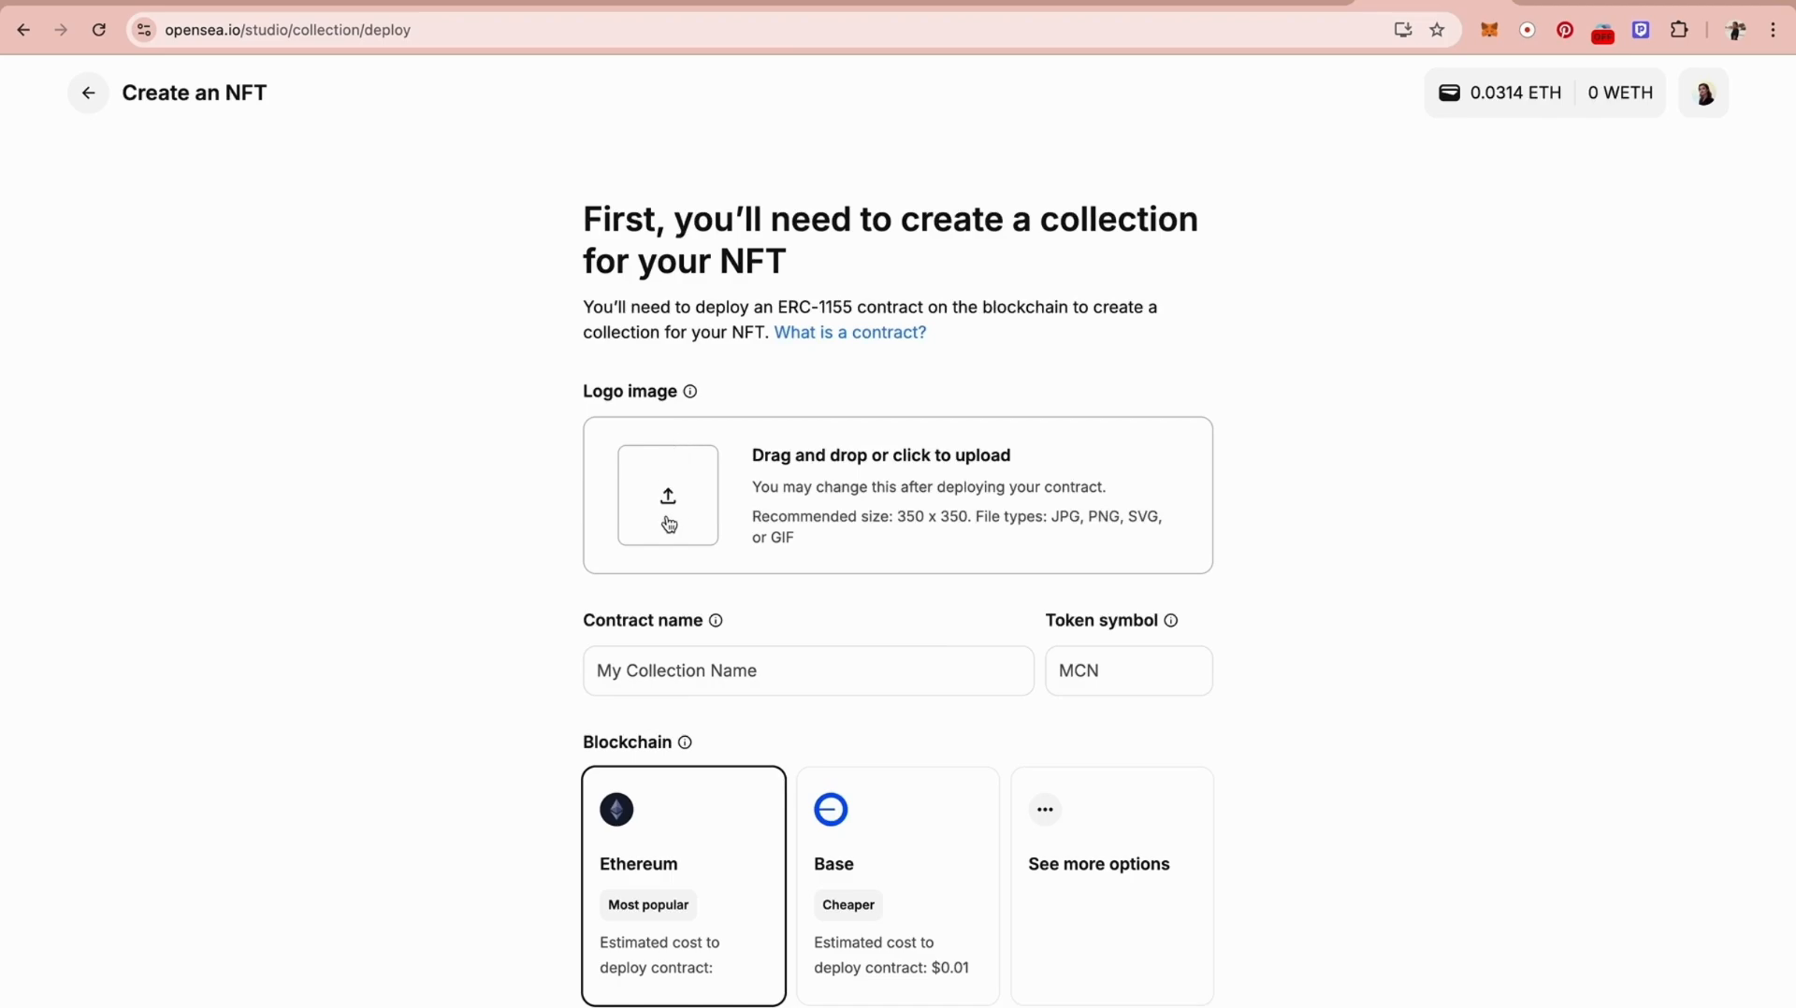
click(667, 513)
click(703, 510)
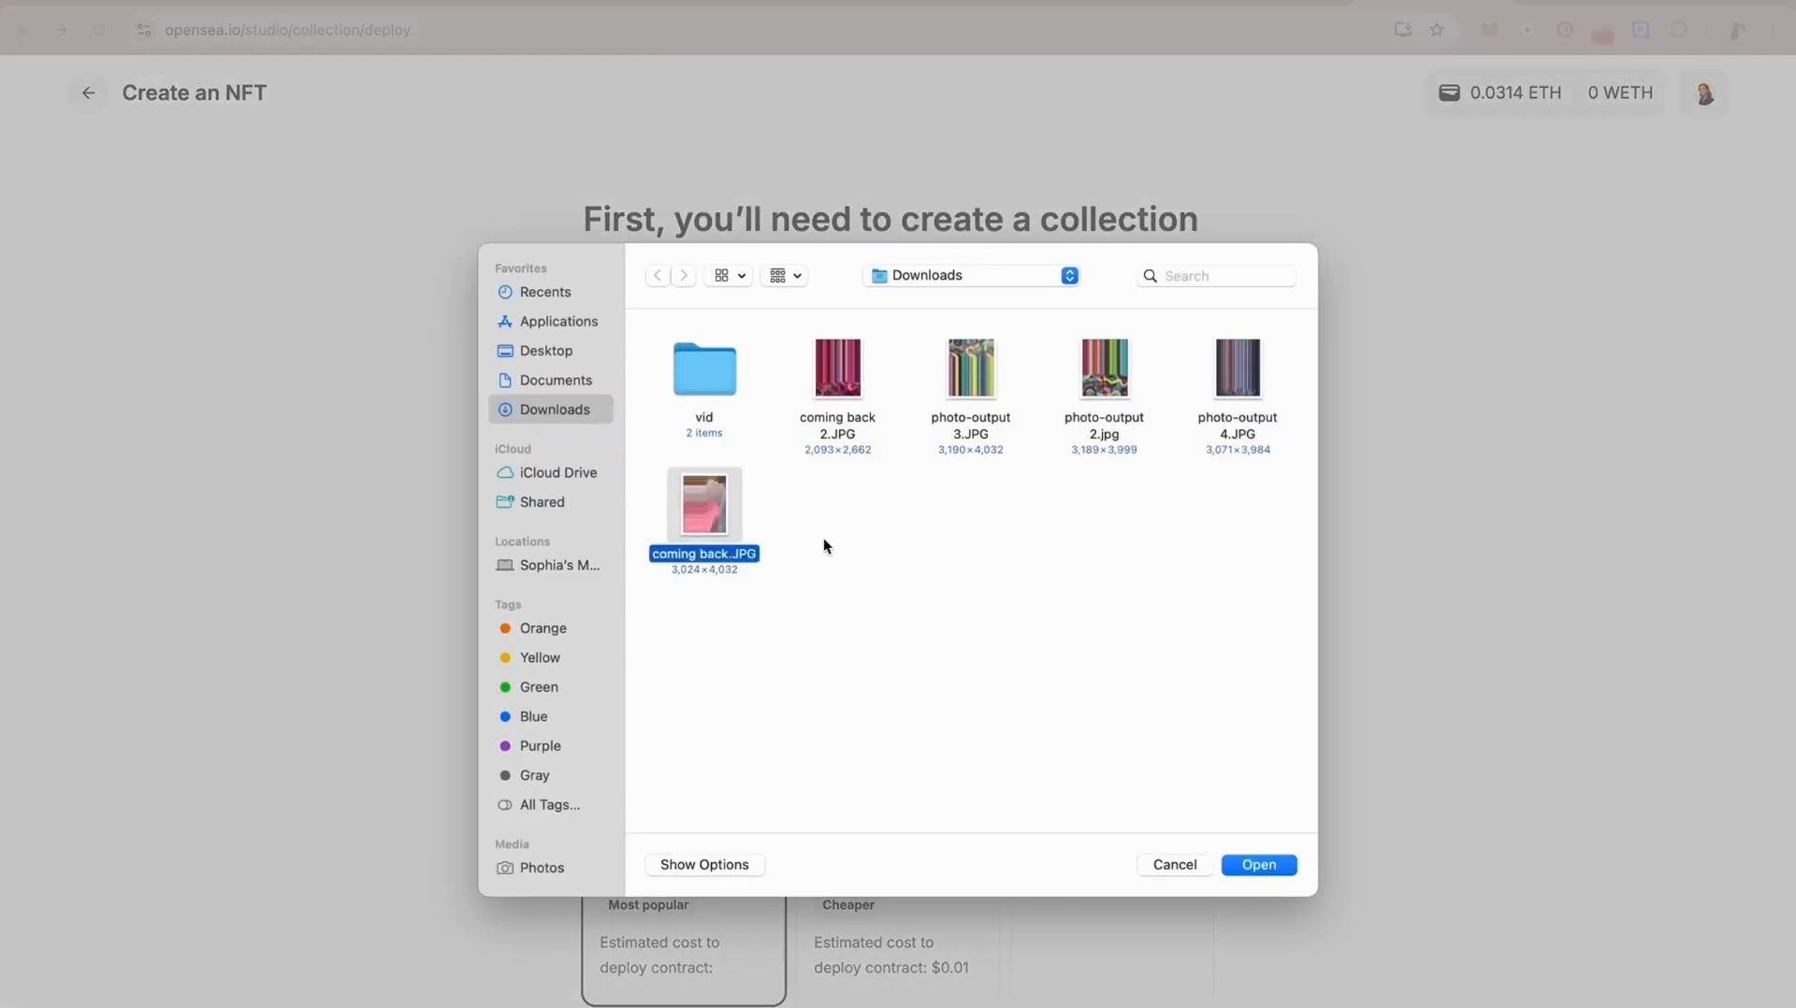
click(1258, 865)
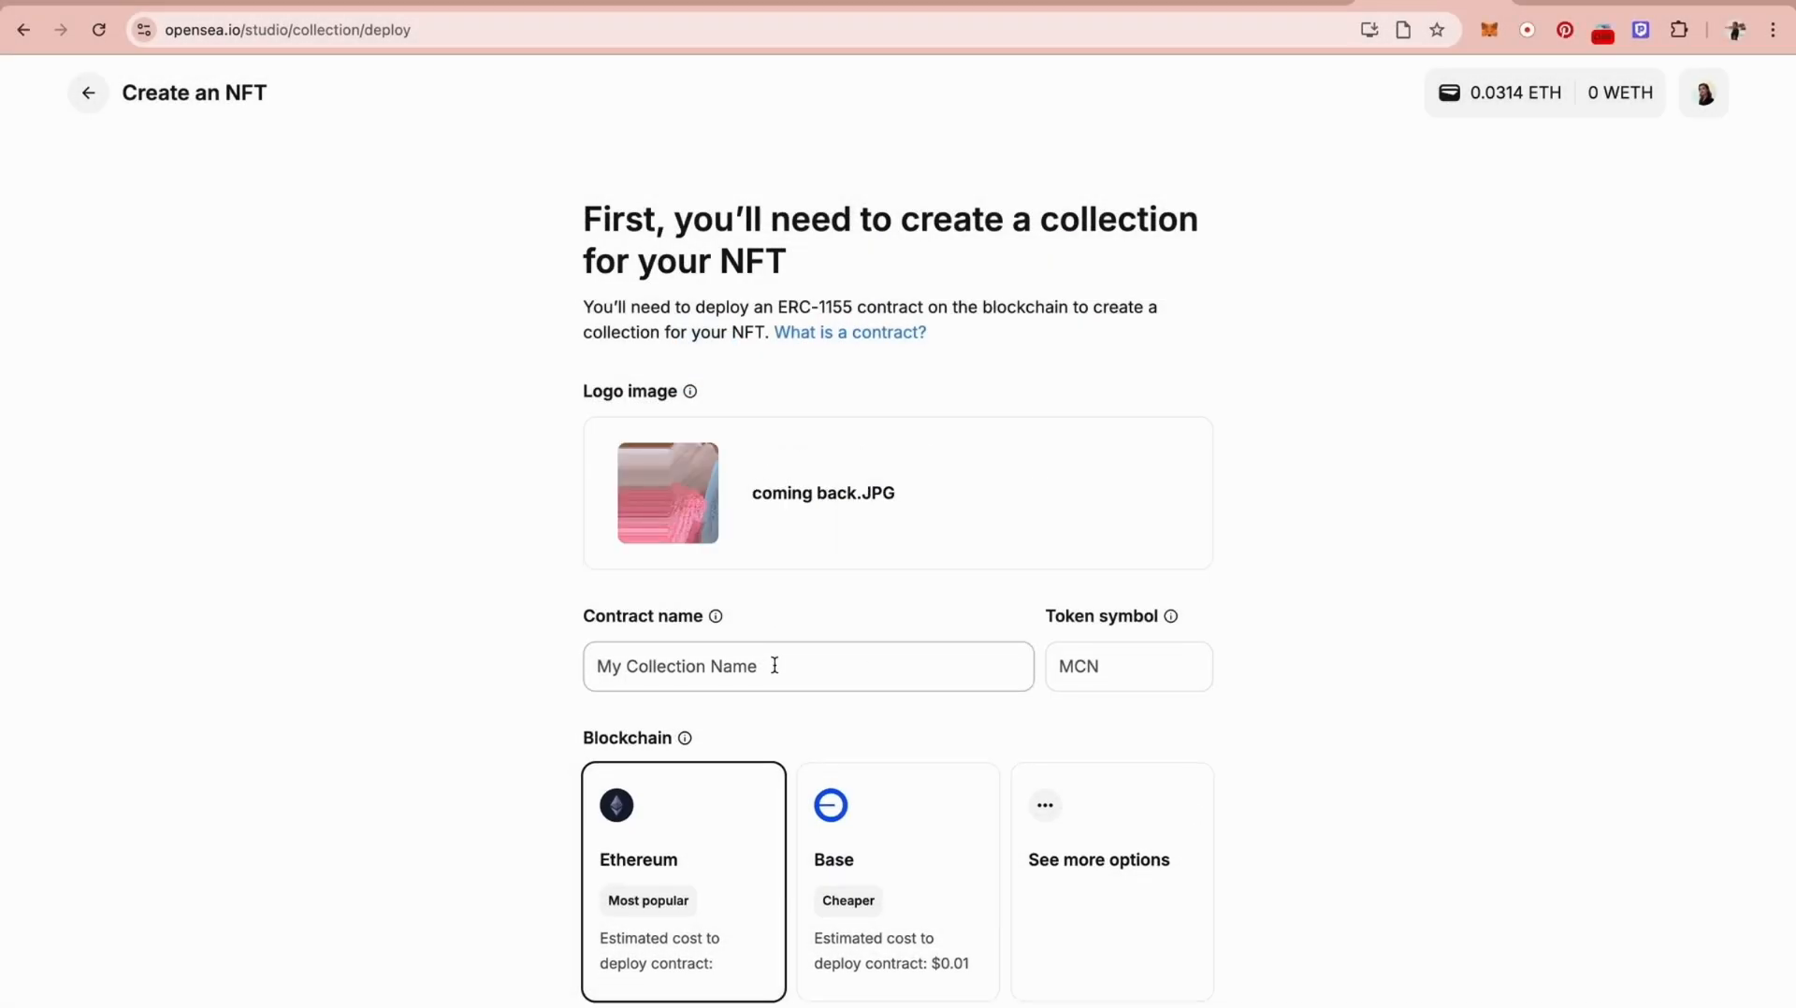
Step: Name the collection contract "Coming Back" and keep CB as its token symbol
click(775, 666)
text(C)
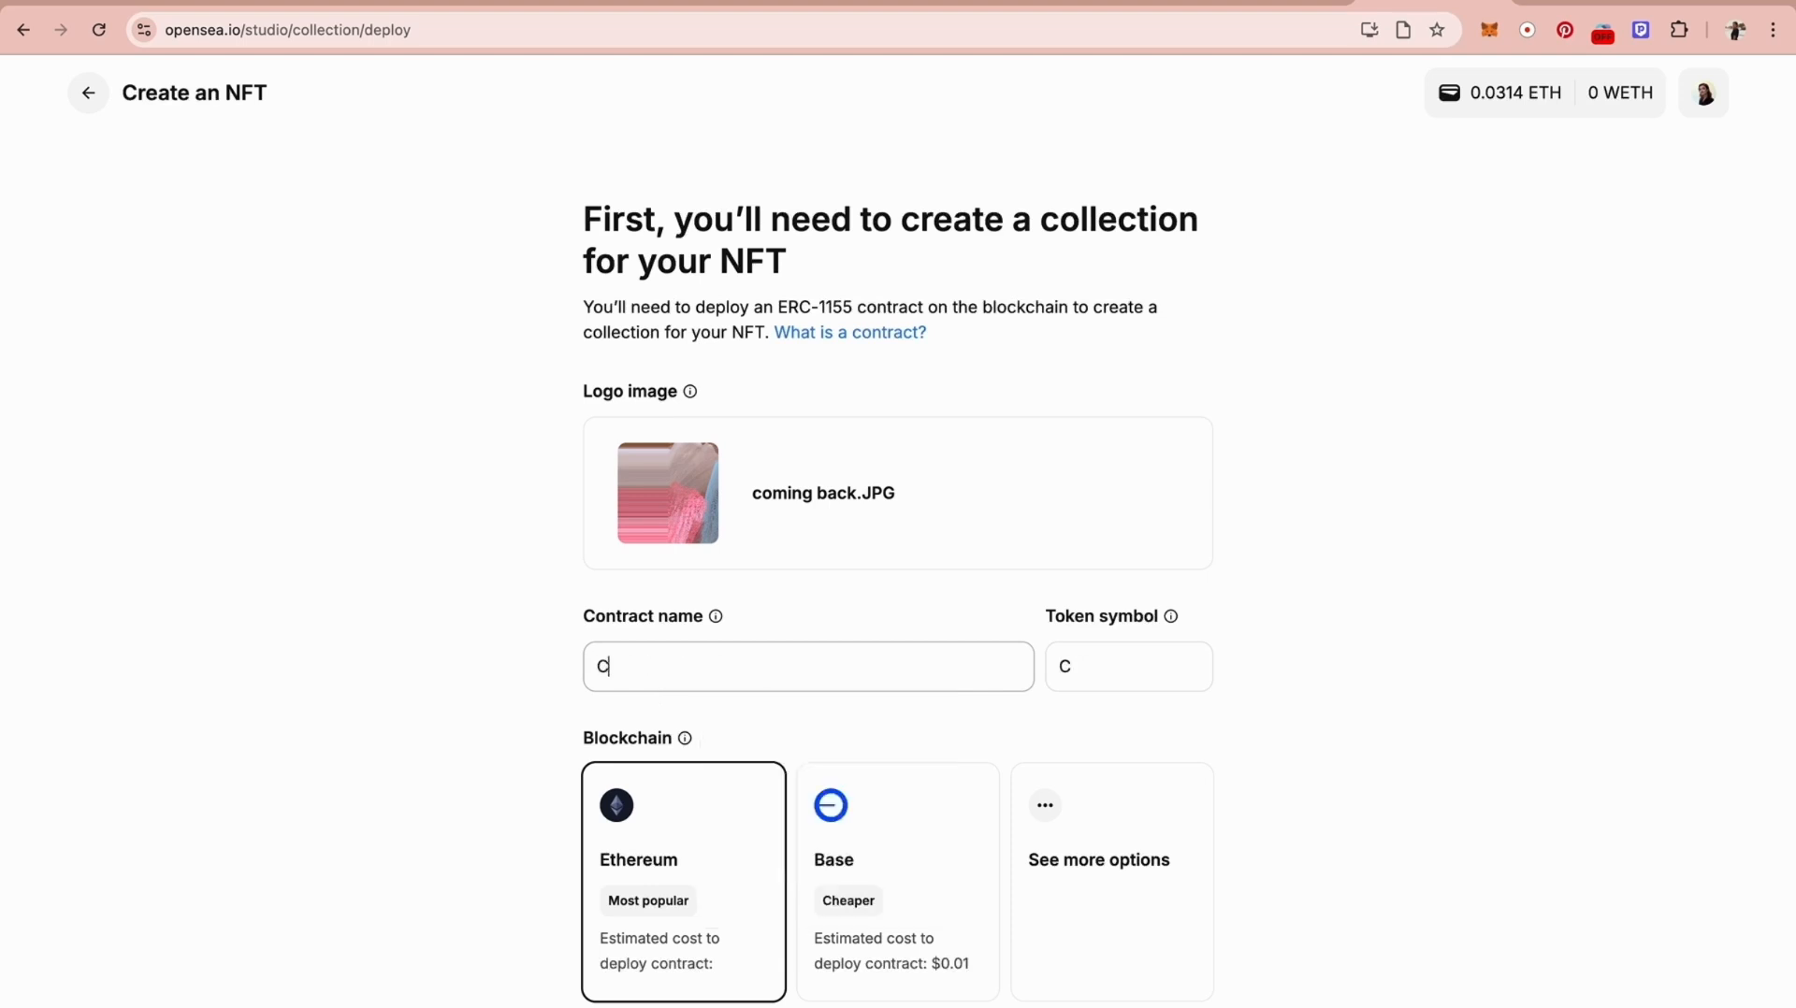
text(oming Back)
click(1132, 673)
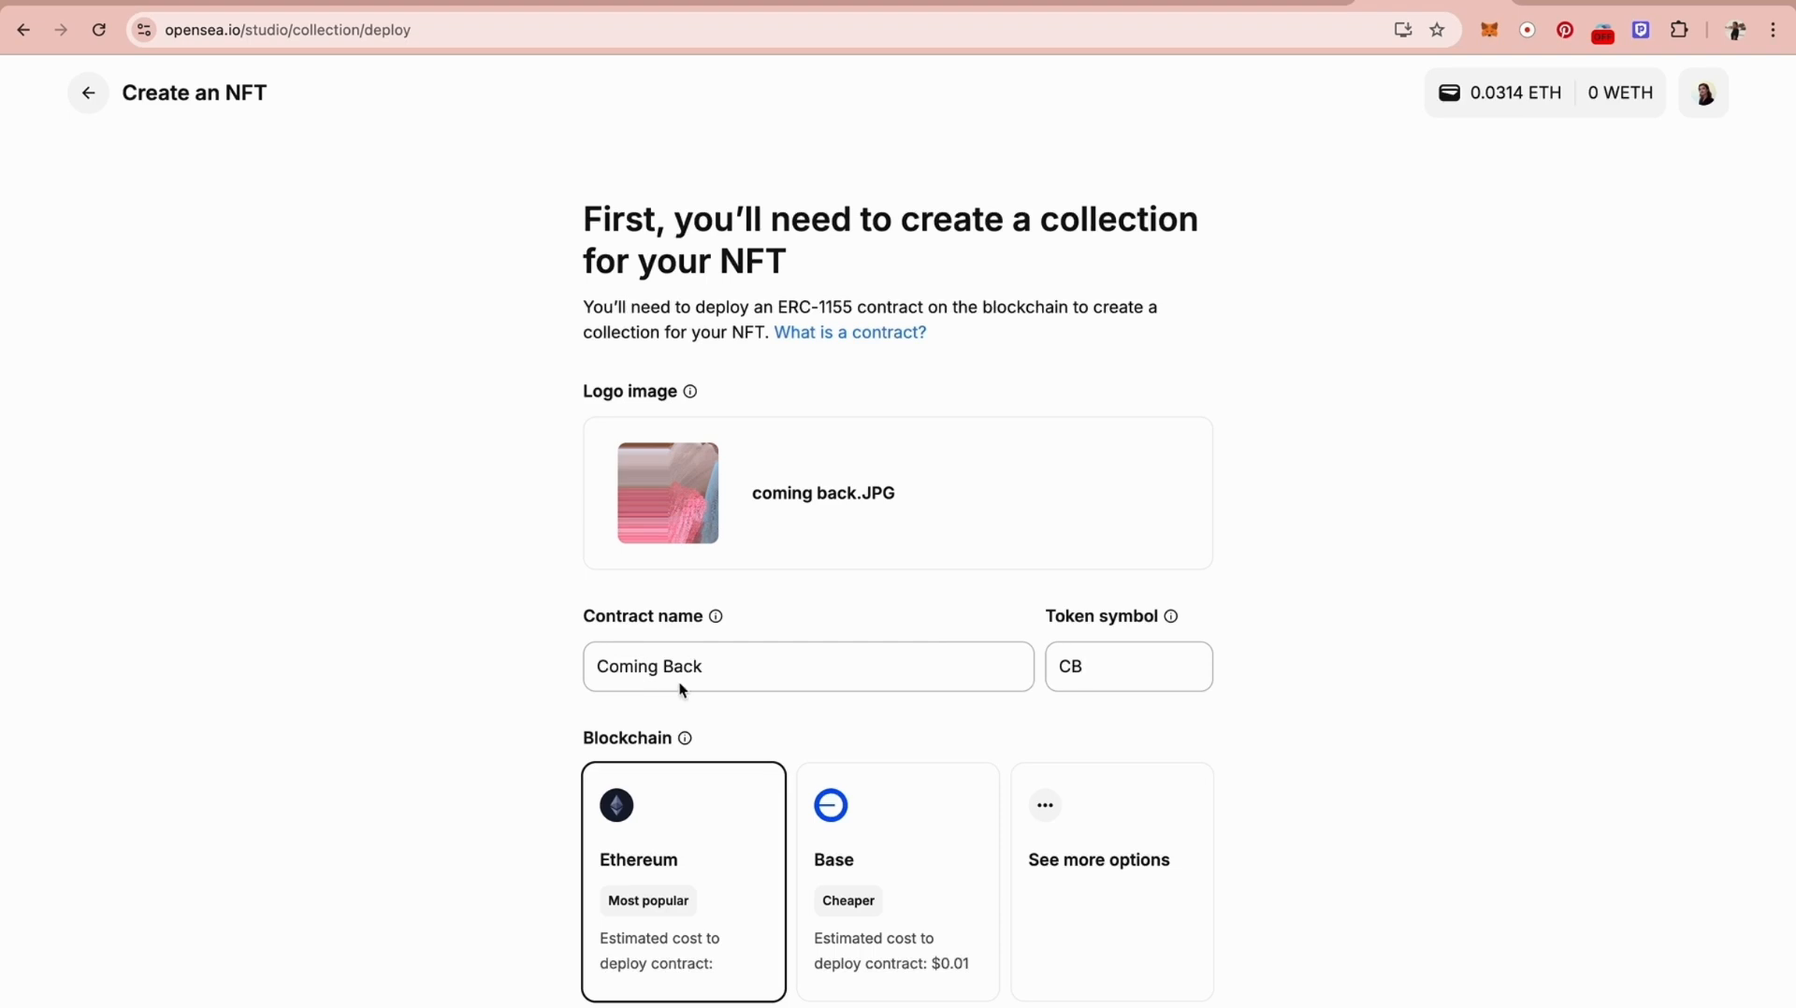
Step: Review the additional blockchain options, keep Ethereum selected and deploy the collection contract
scroll(827, 743, down, 1)
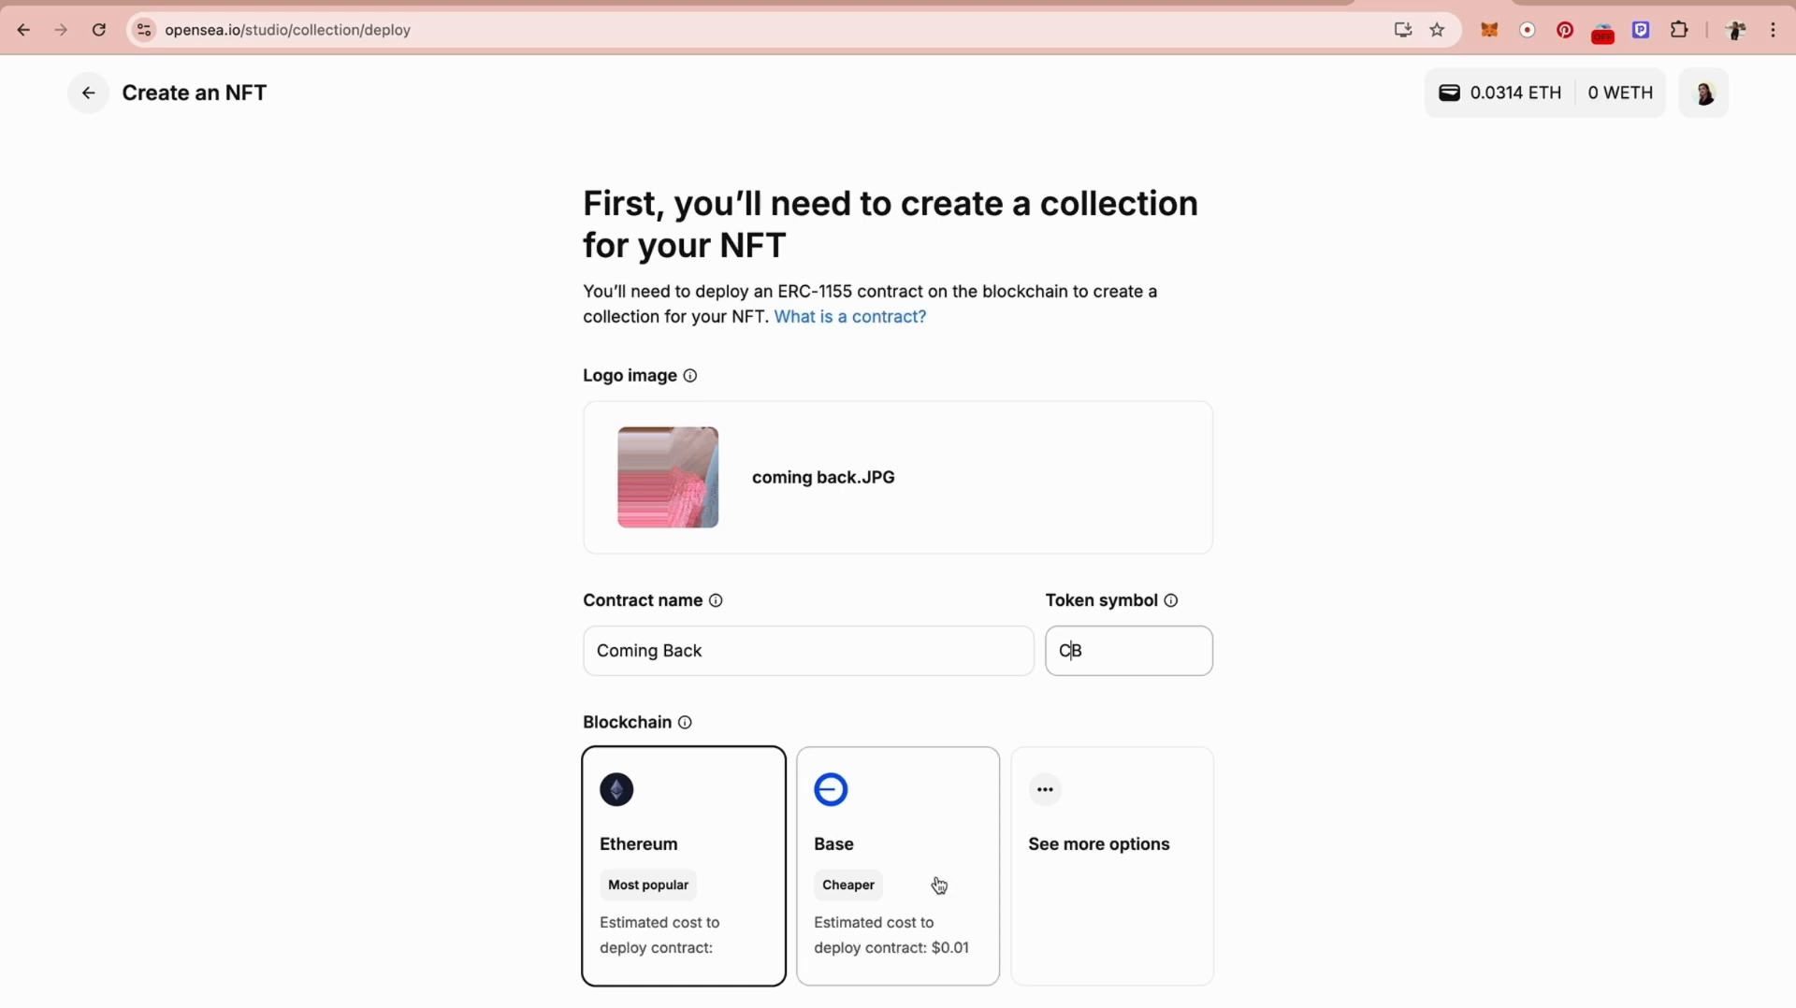
click(1045, 791)
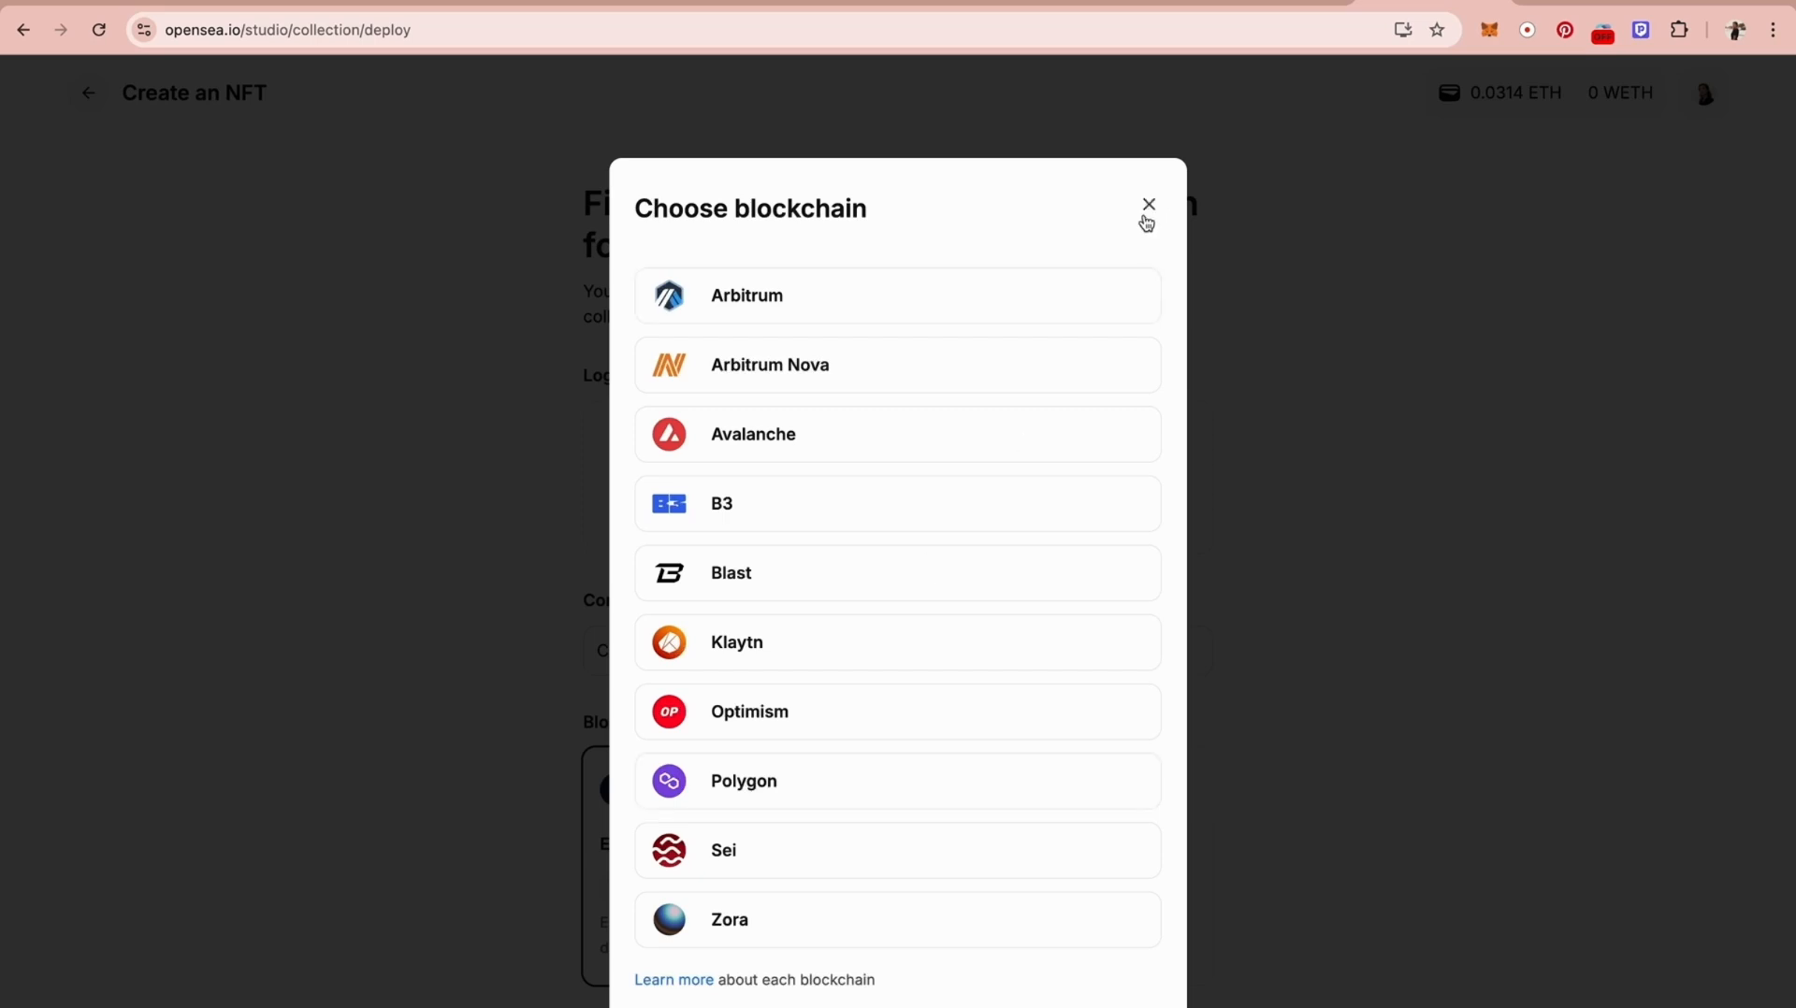
click(1147, 205)
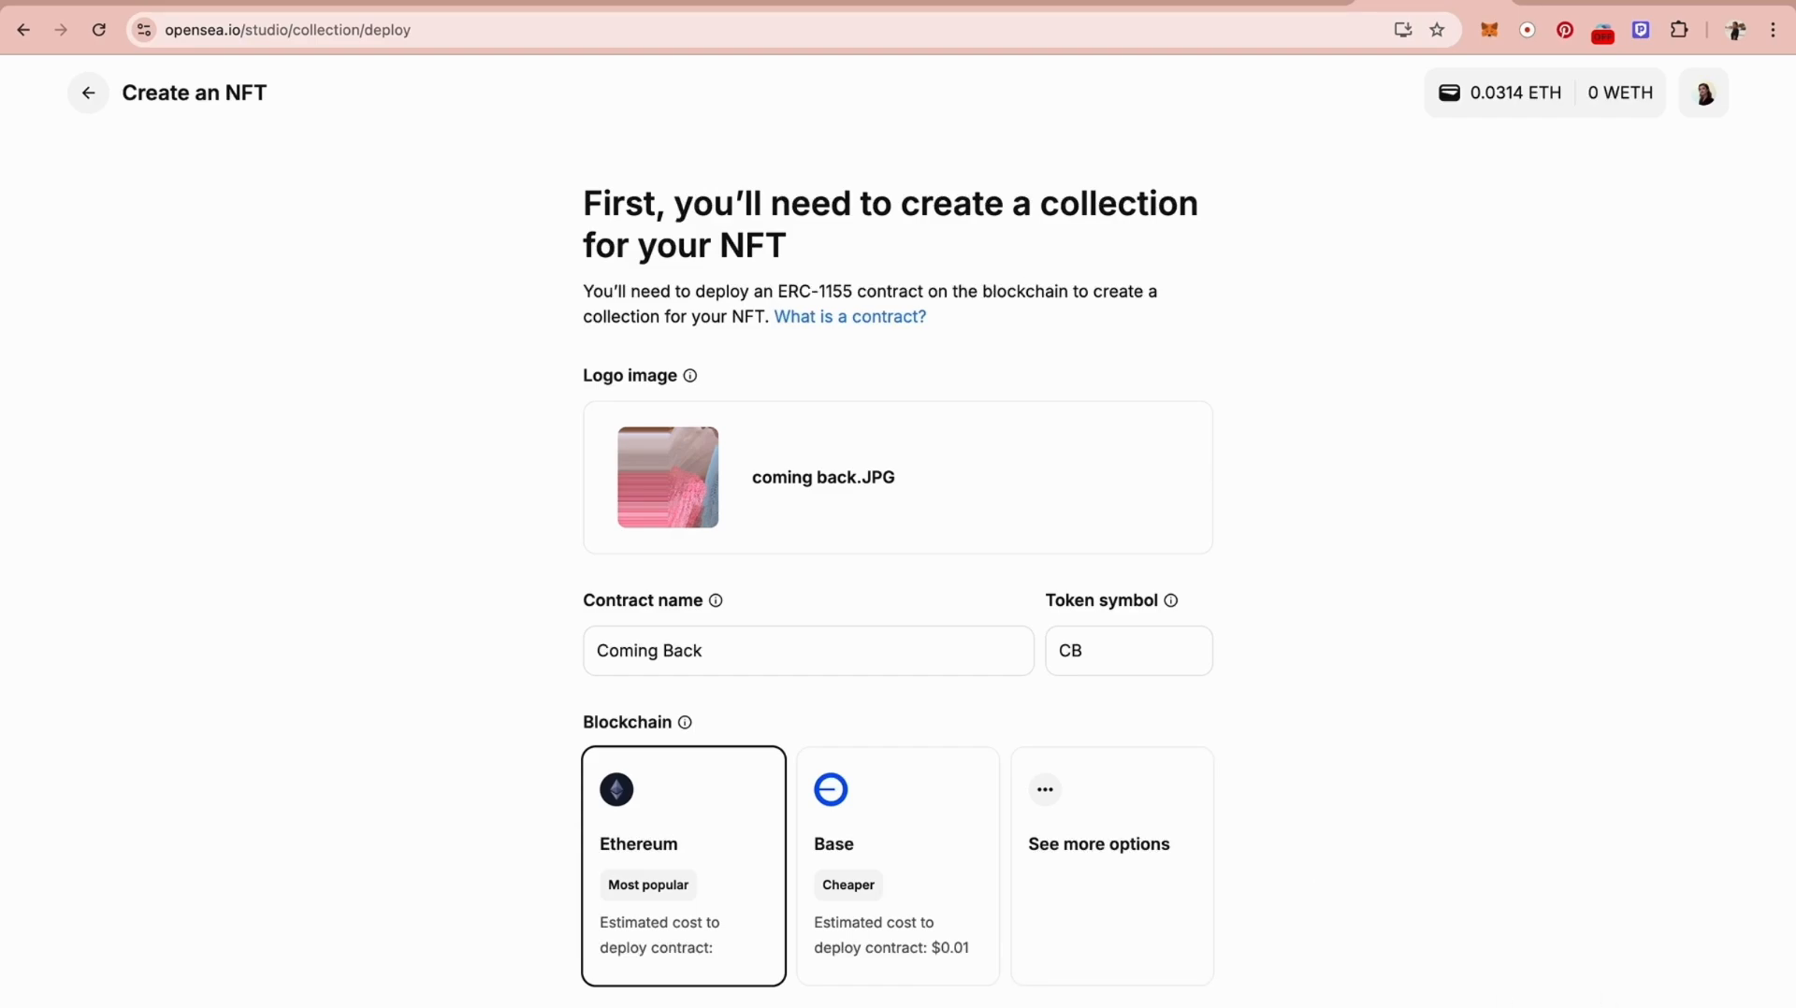
click(1160, 1006)
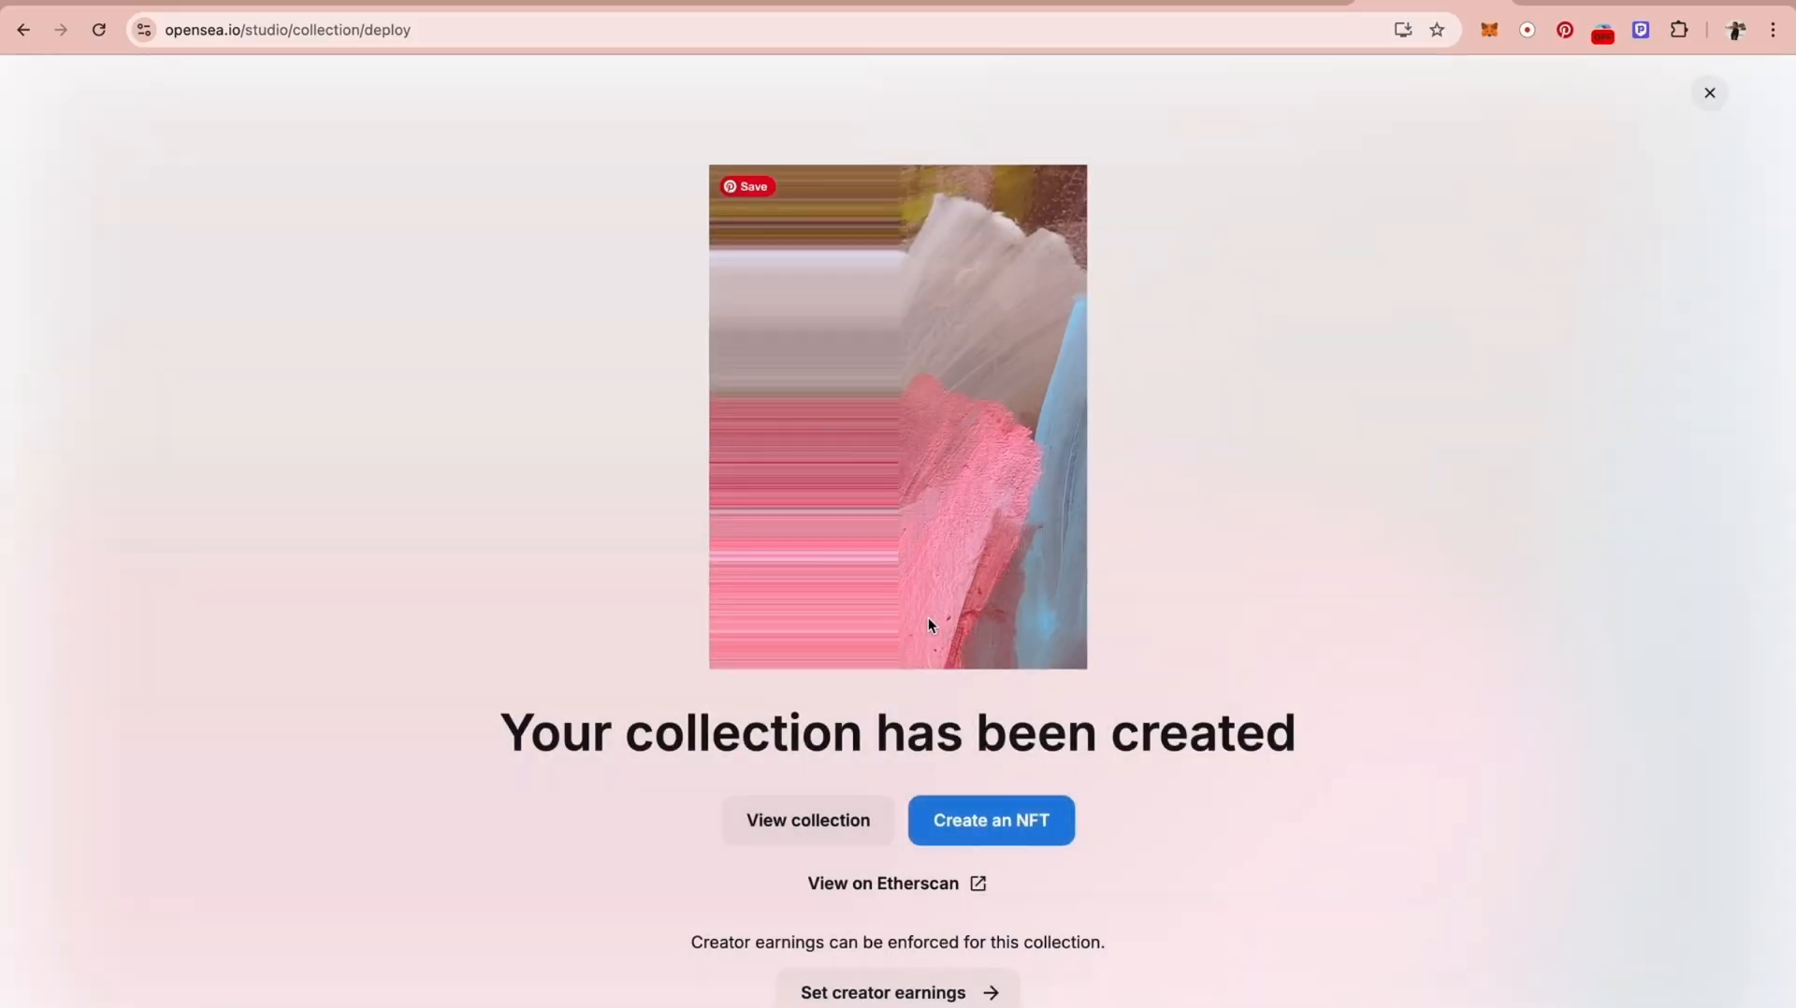
Step: Start a new NFT in the Coming Back collection and upload coming back.JPG from Downloads as its media
click(1006, 826)
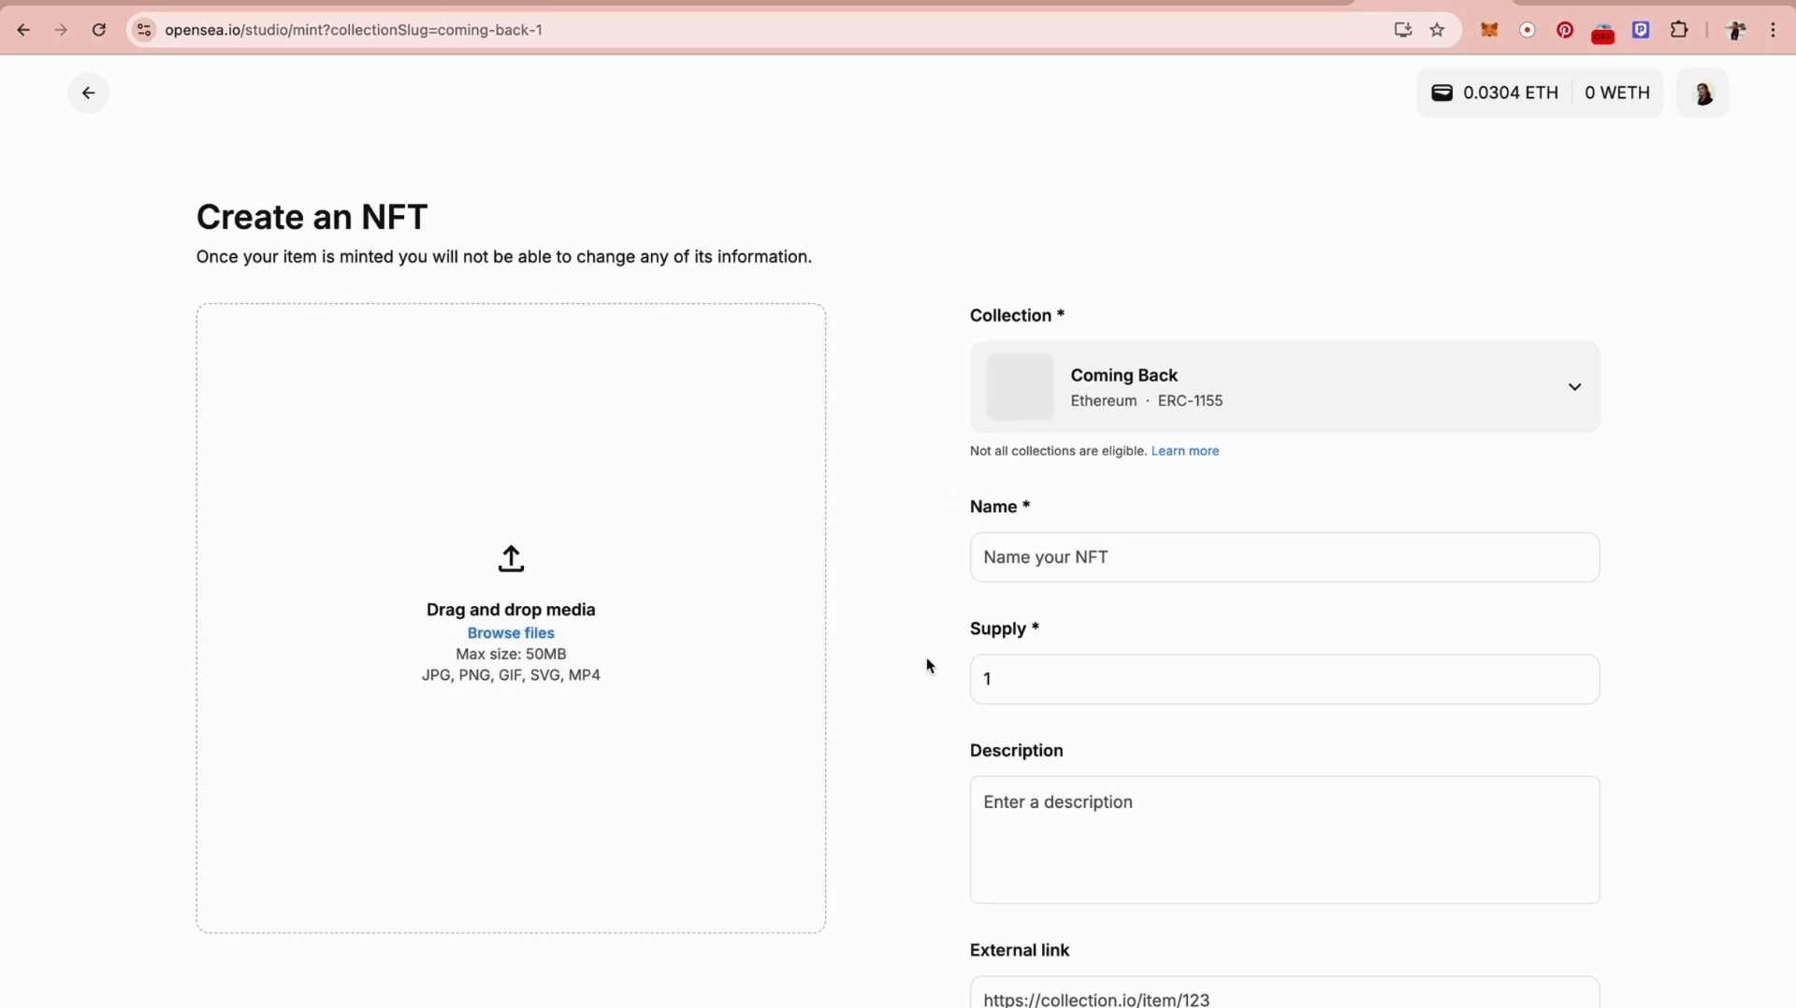
scroll(926, 659, down, 3)
scroll(926, 659, up, 3)
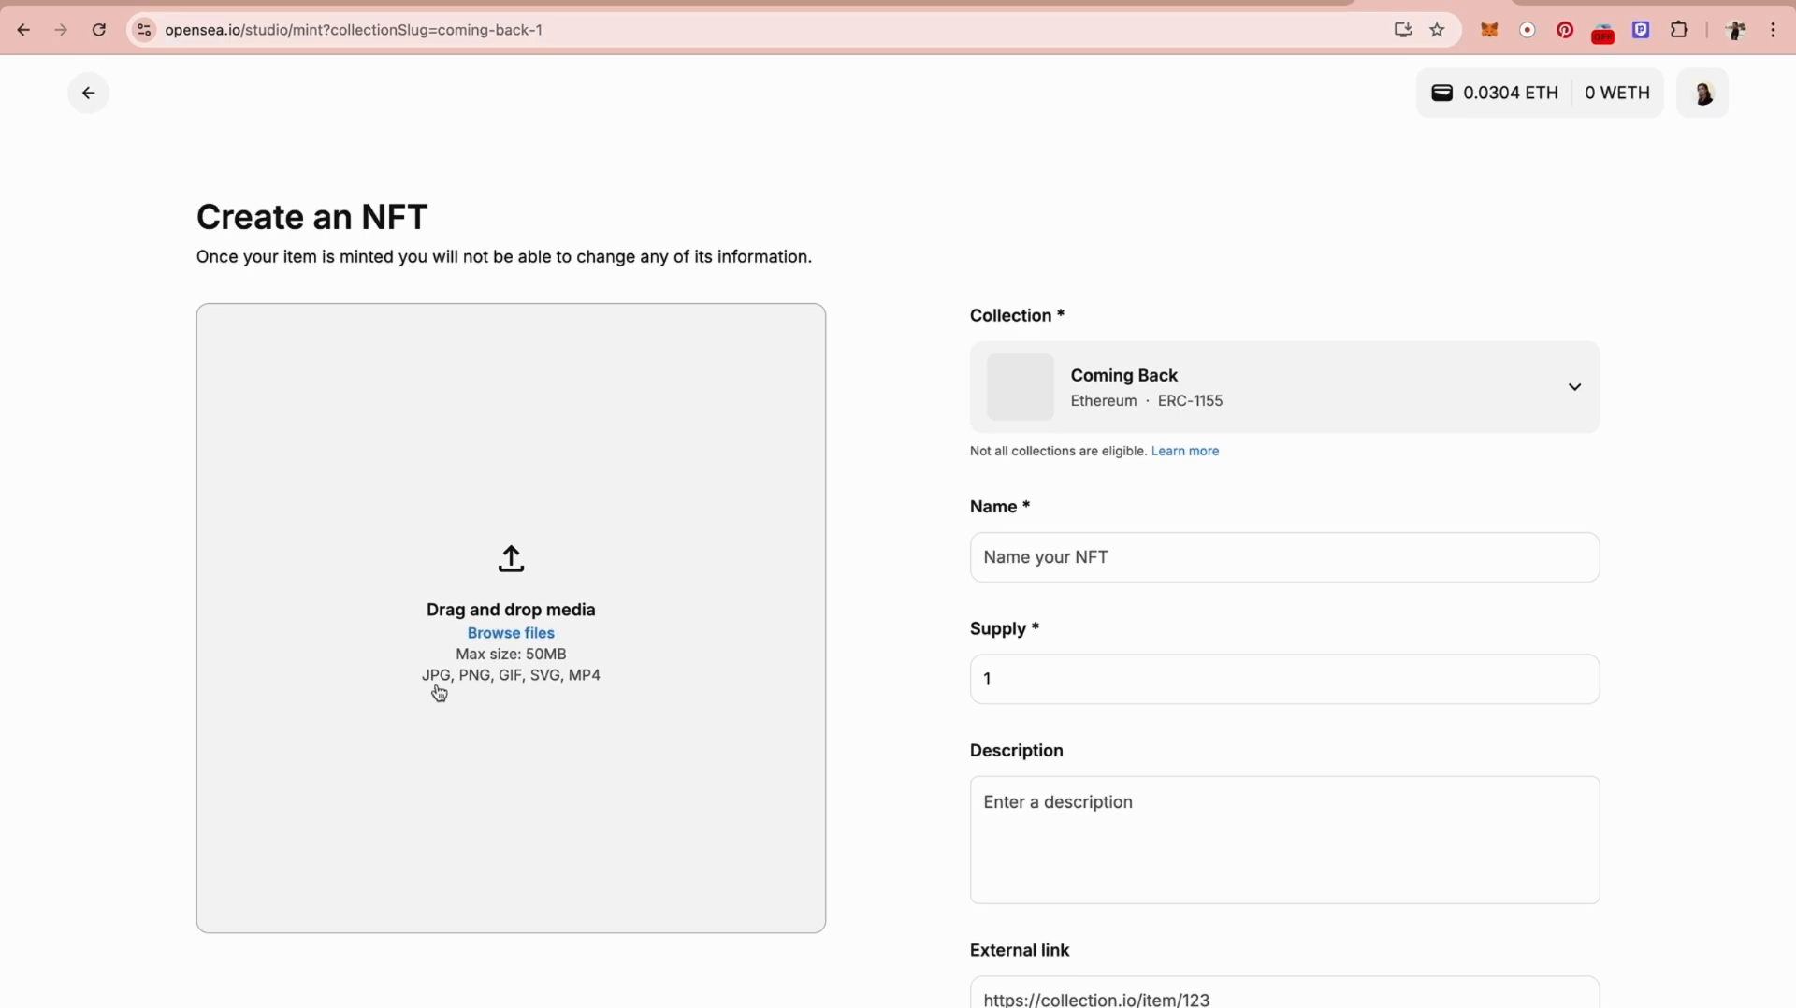
click(510, 635)
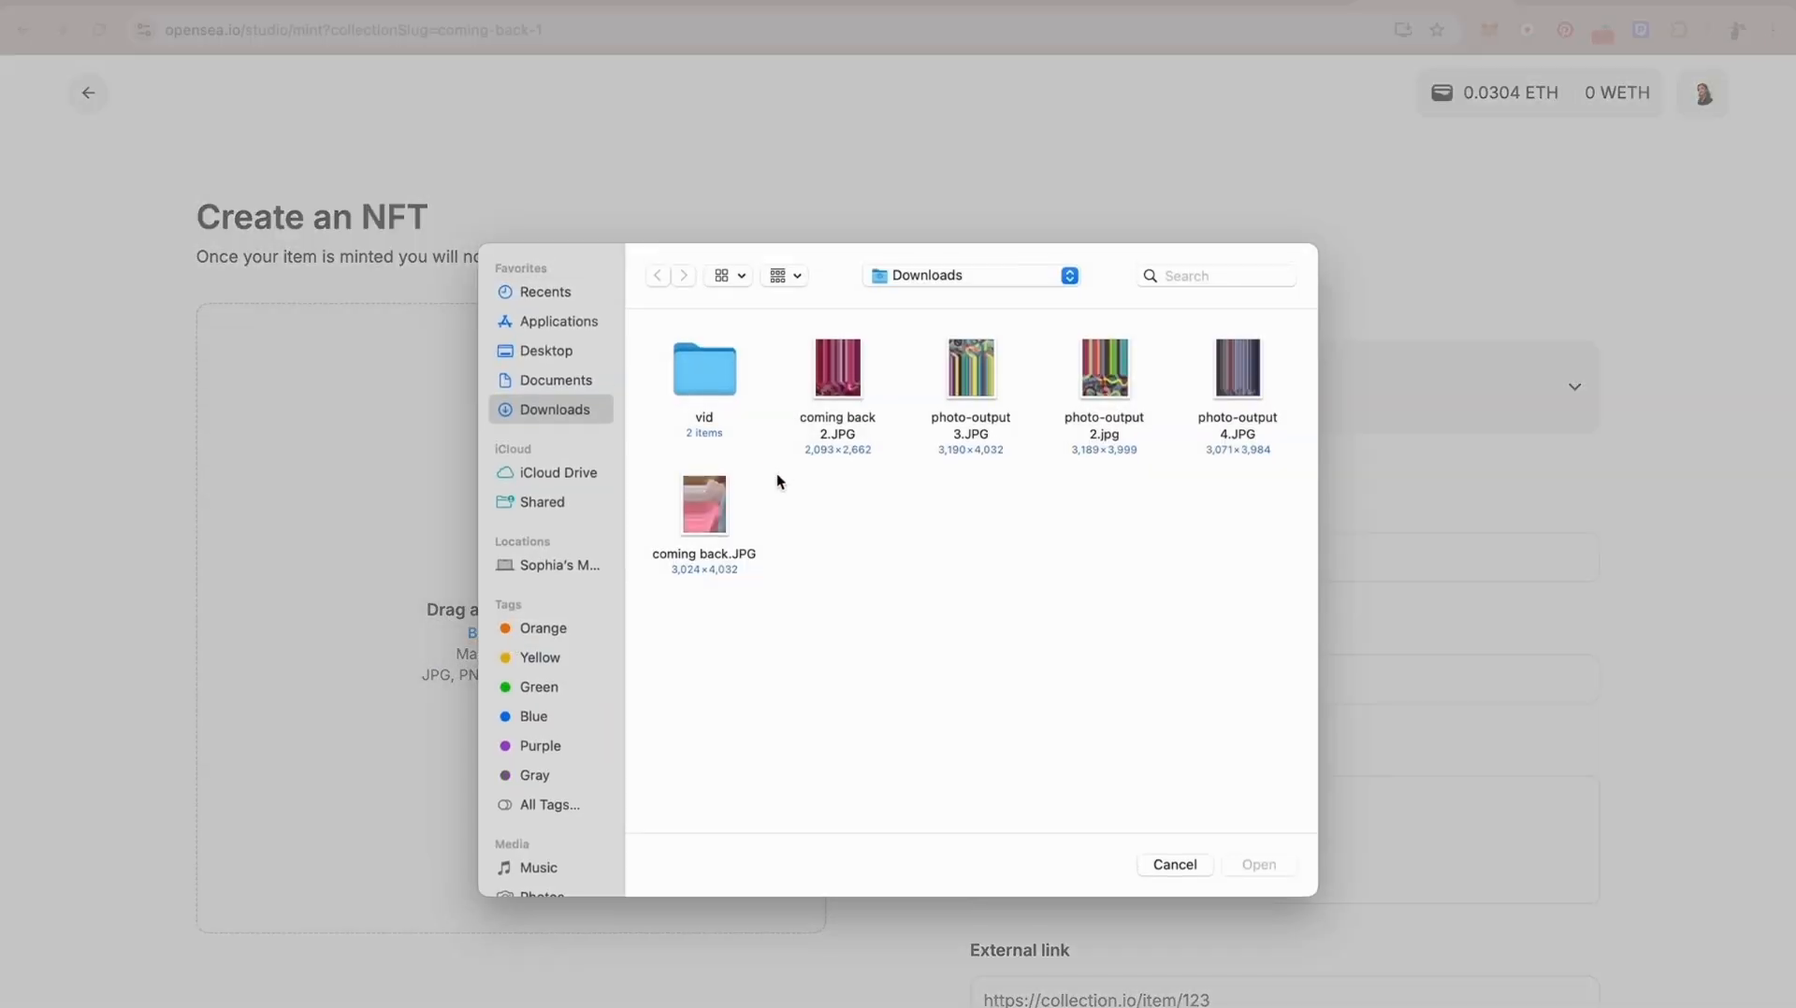
click(702, 522)
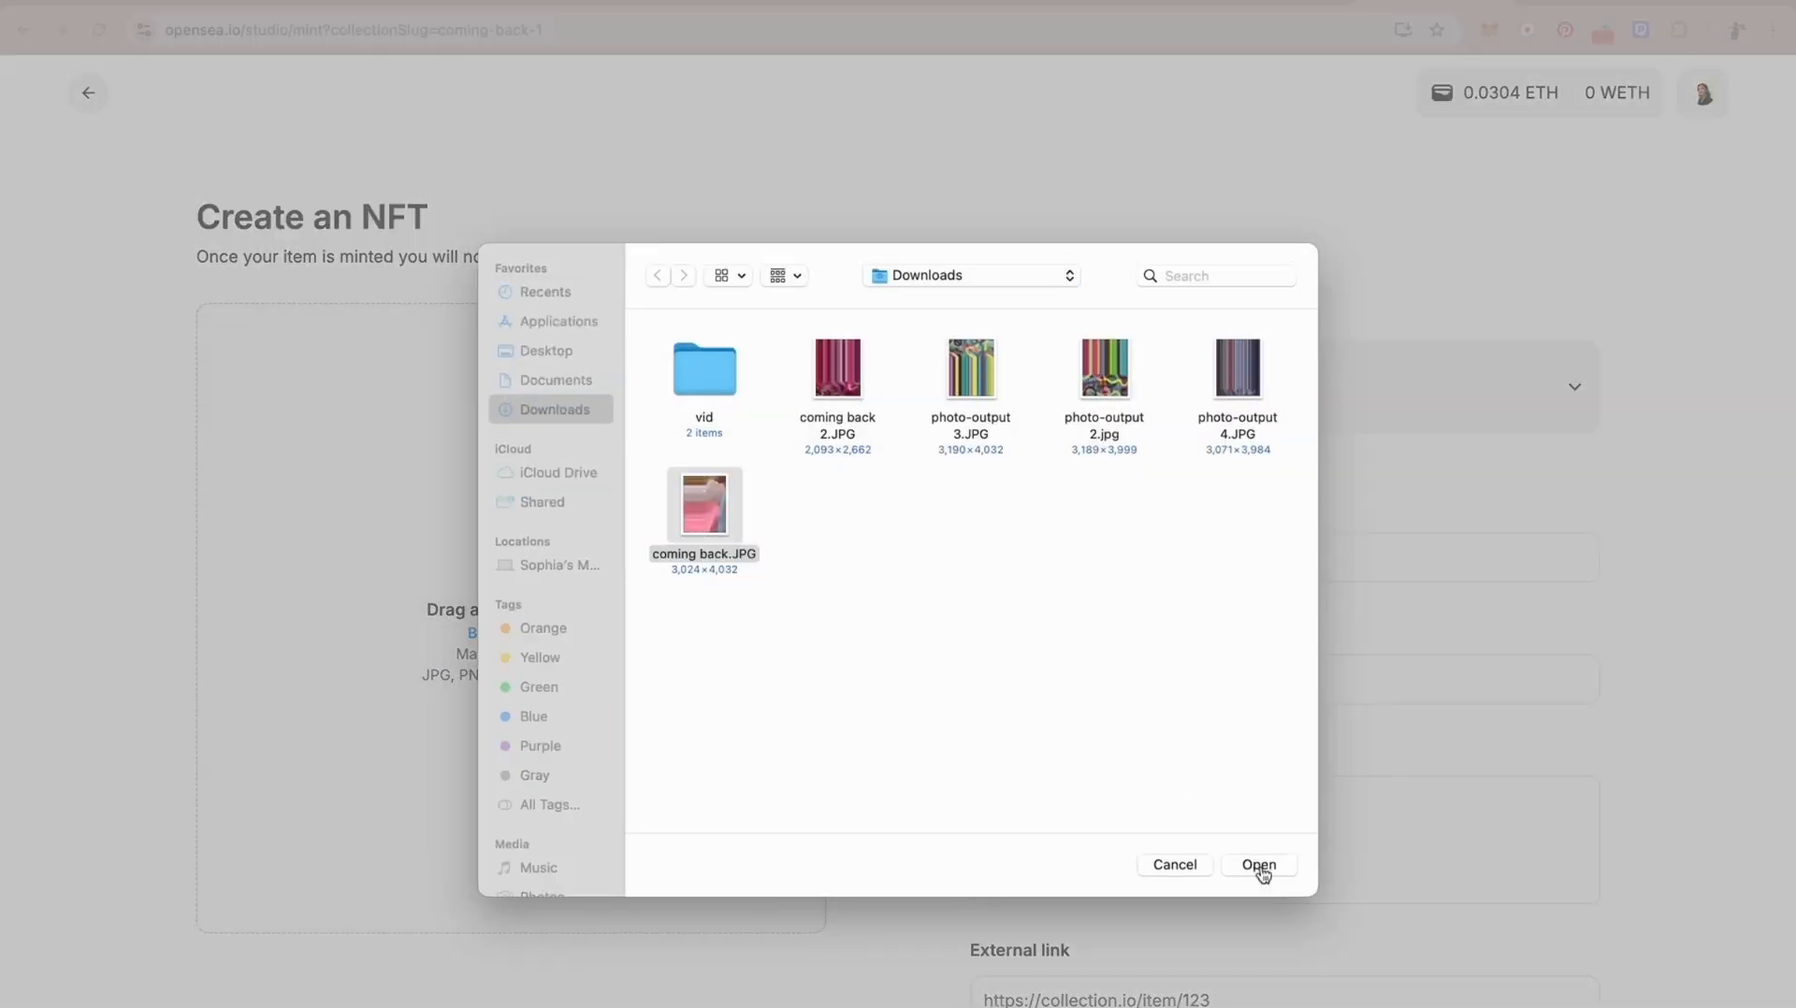
click(1259, 864)
Step: Enter the NFT's description "Mix of digital and traditional abstract painting" and look over the external link and traits fields
scroll(1011, 436, down, 3)
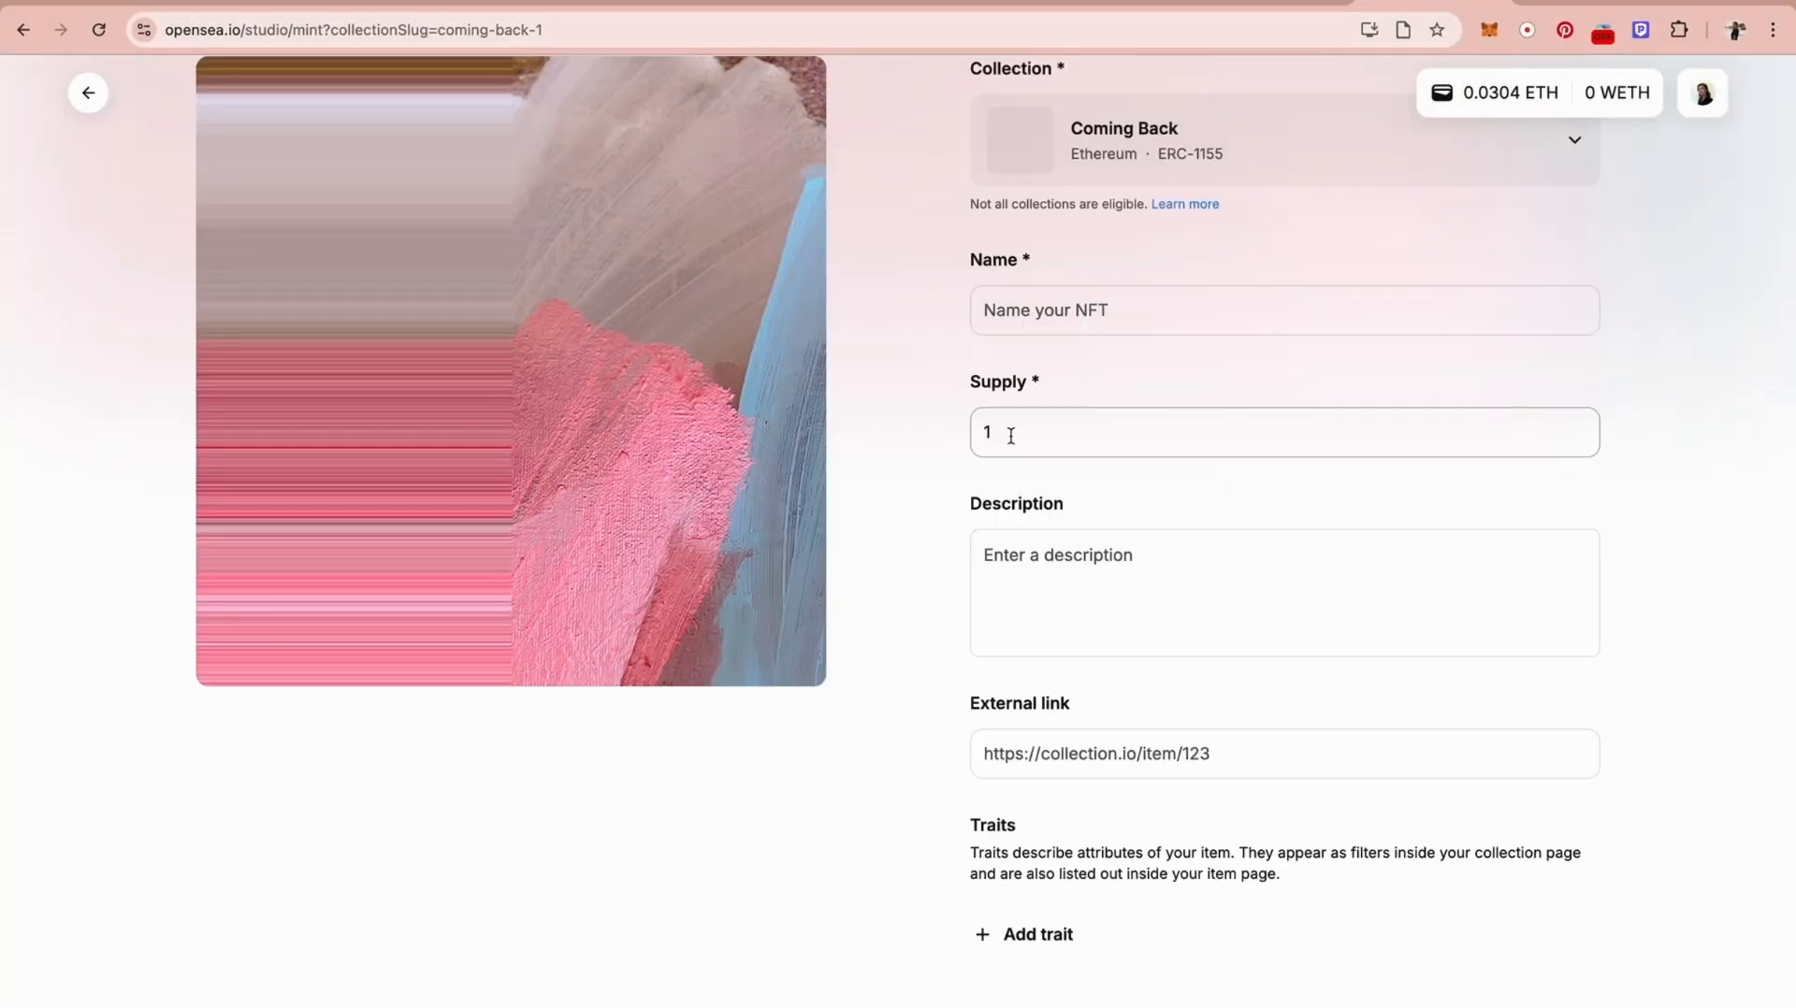
click(1012, 564)
scroll(1029, 570, up, 2)
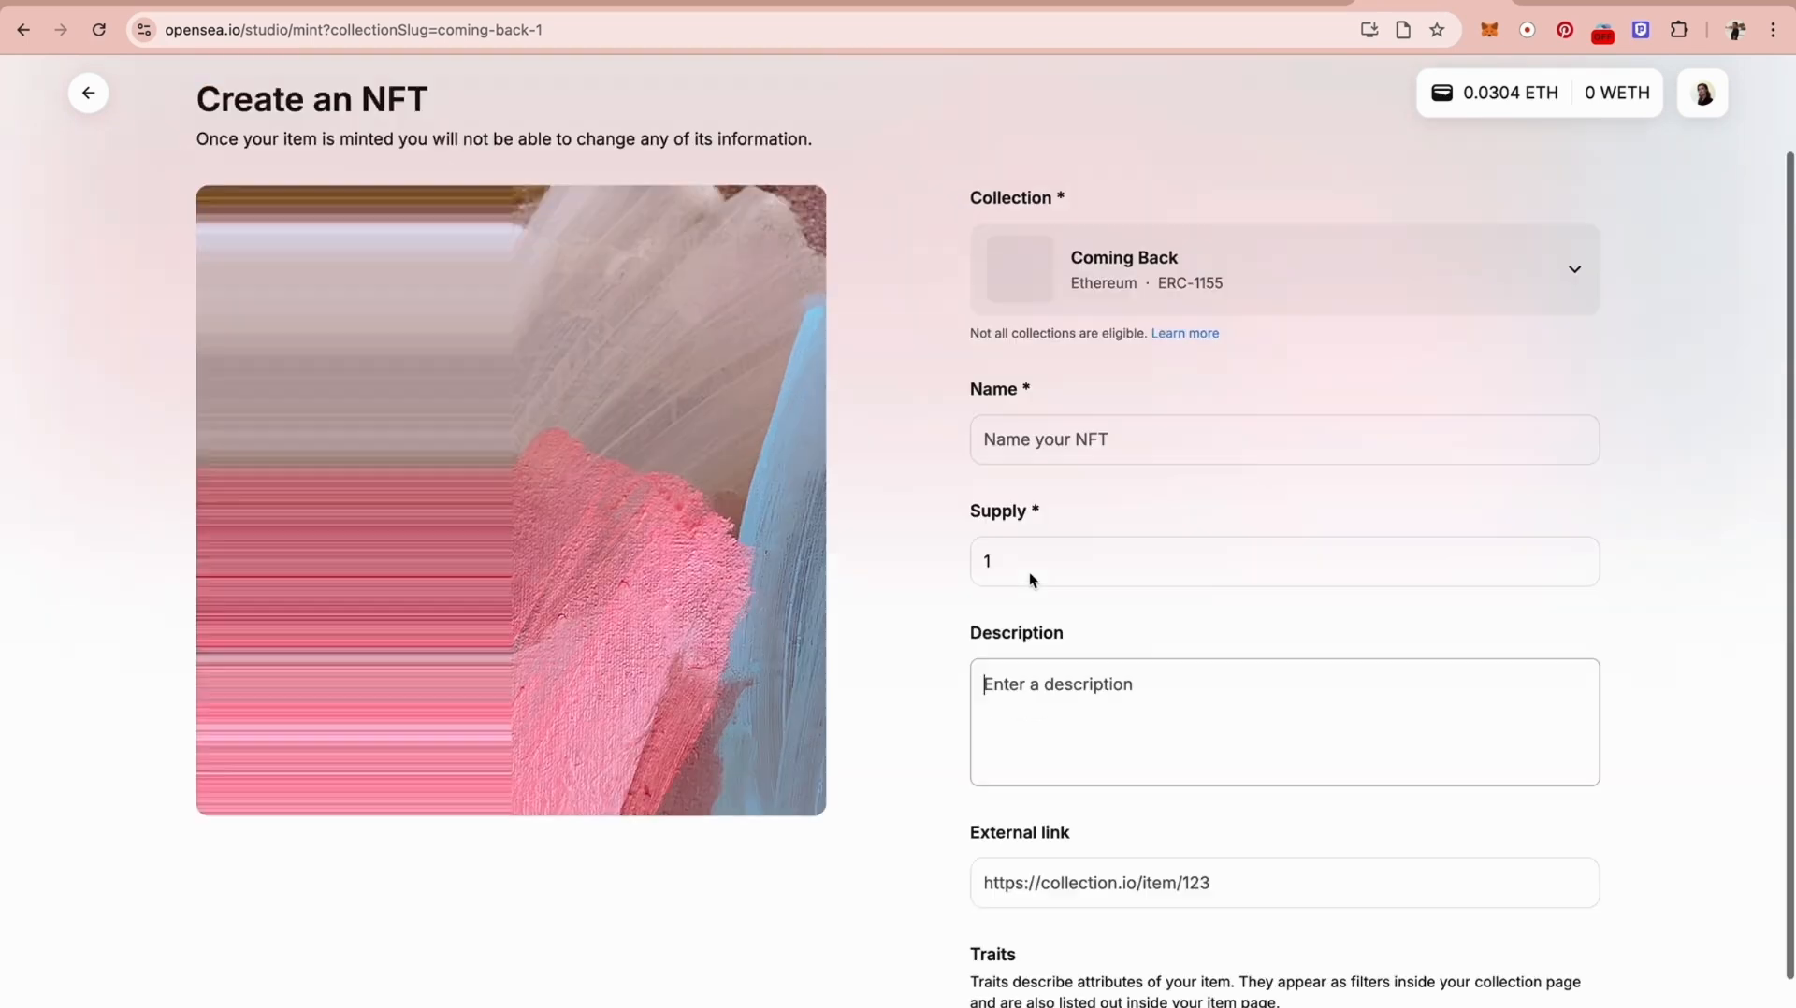
text(Mix of digital and traditional abstract painting)
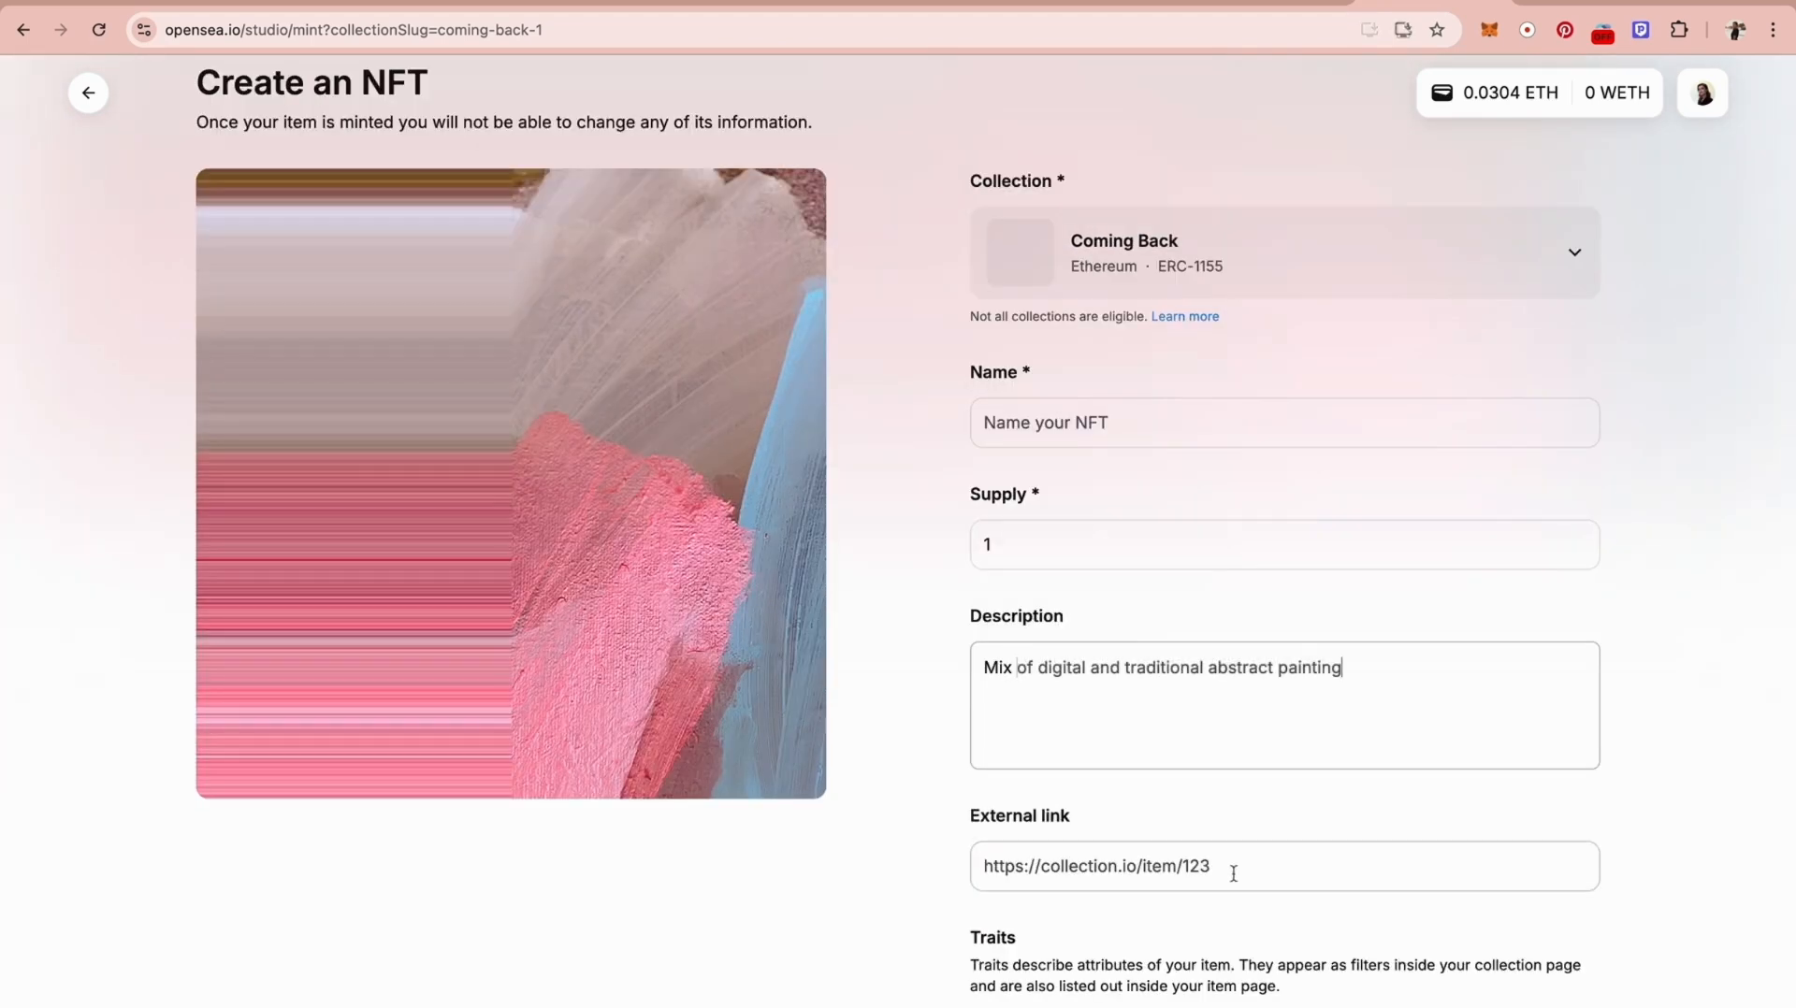
click(1223, 867)
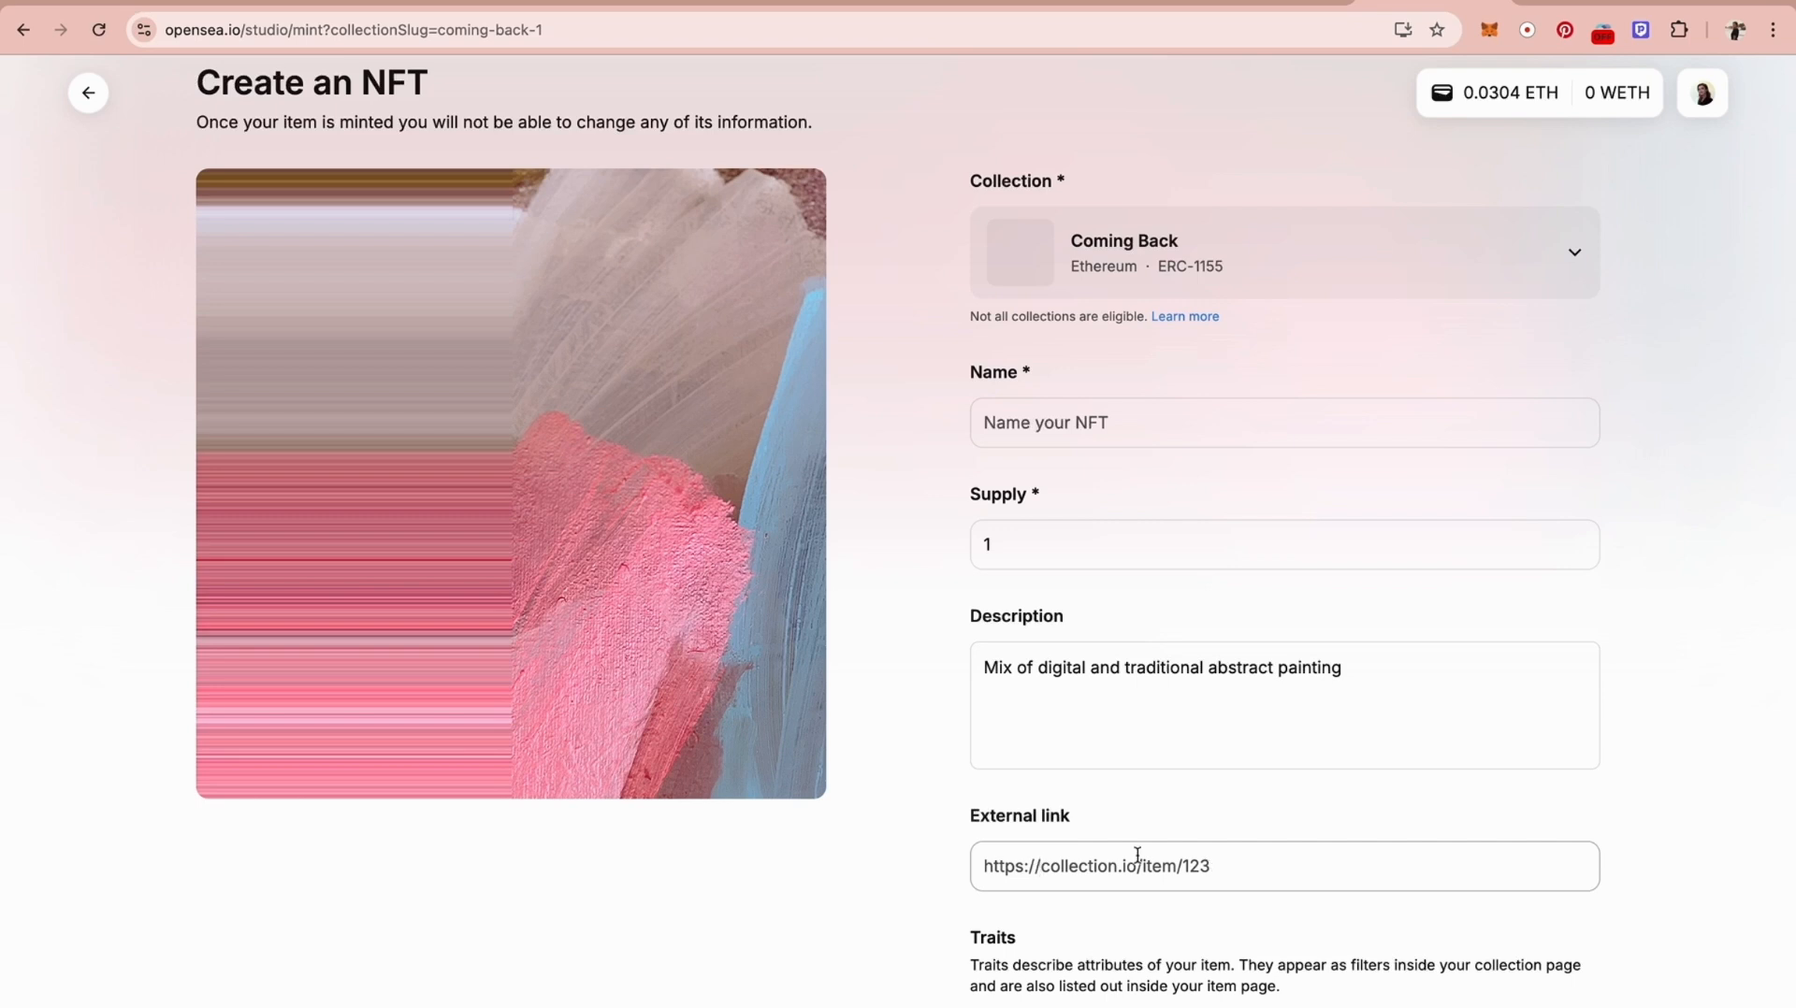
click(1212, 871)
scroll(1209, 753, down, 2)
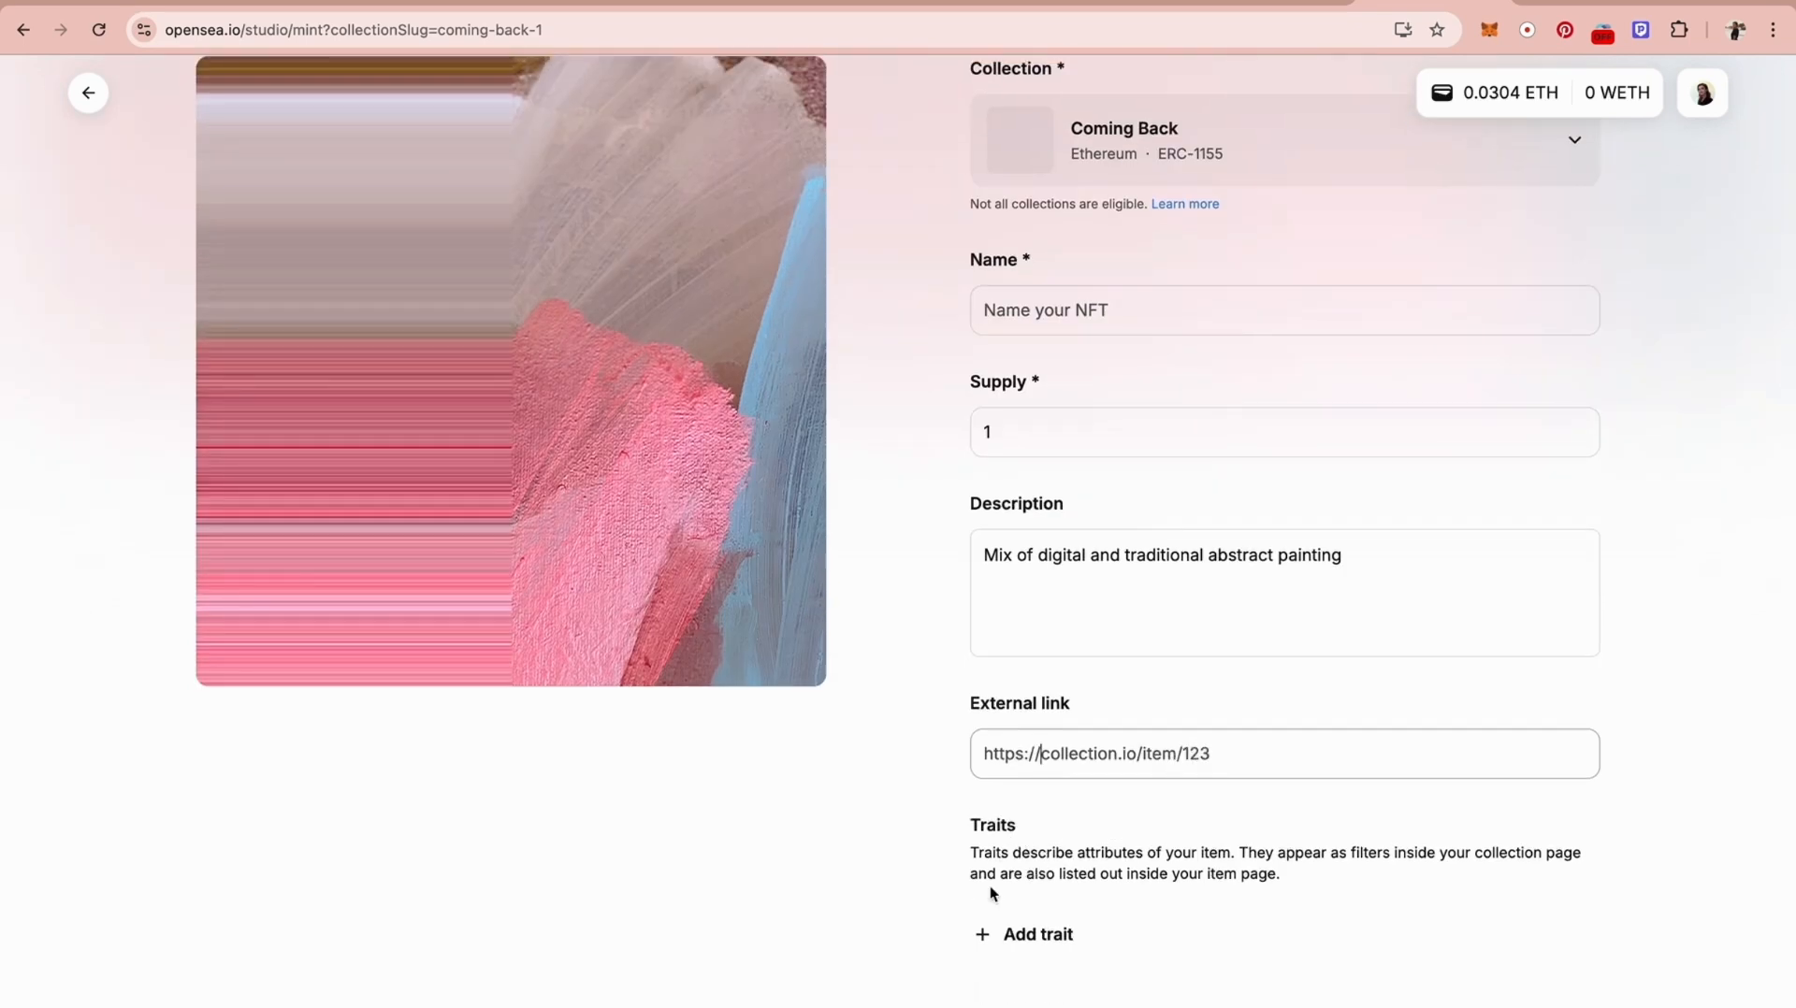
Step: Name the NFT "Coming Back" and mint it in the Coming Back collection with a supply of 1
scroll(1198, 827, up, 3)
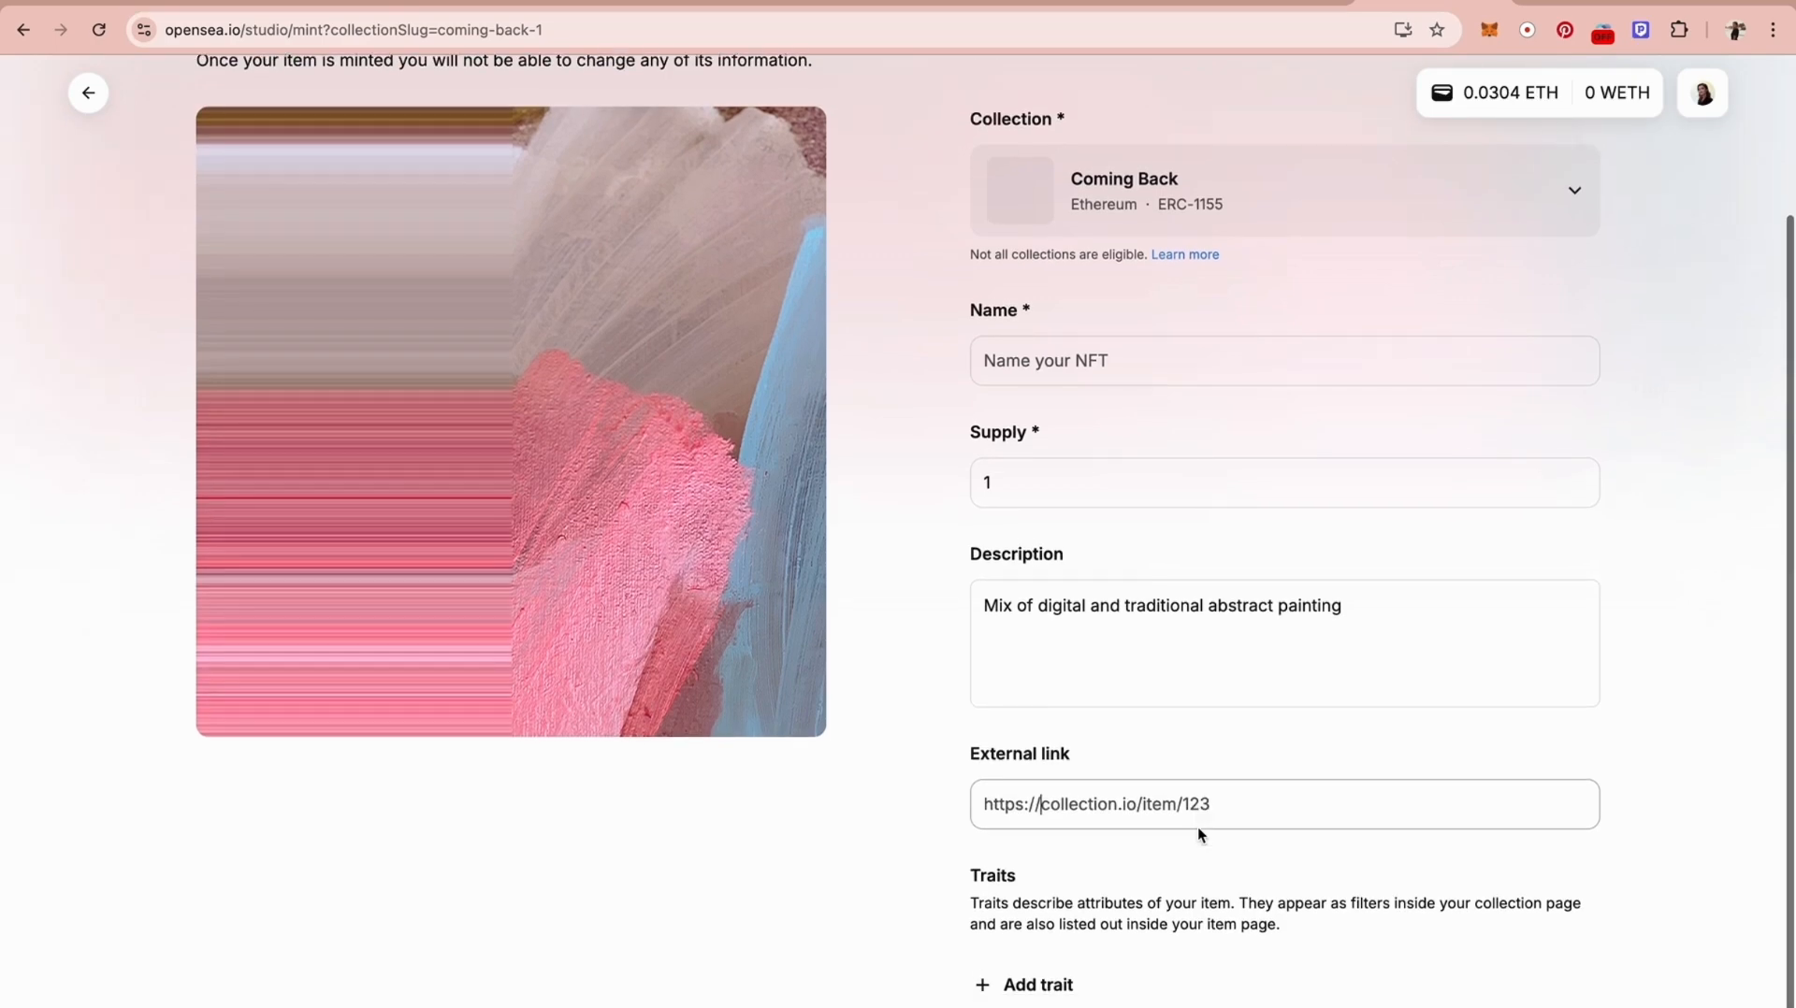
scroll(1198, 829, up, 2)
scroll(1198, 829, down, 3)
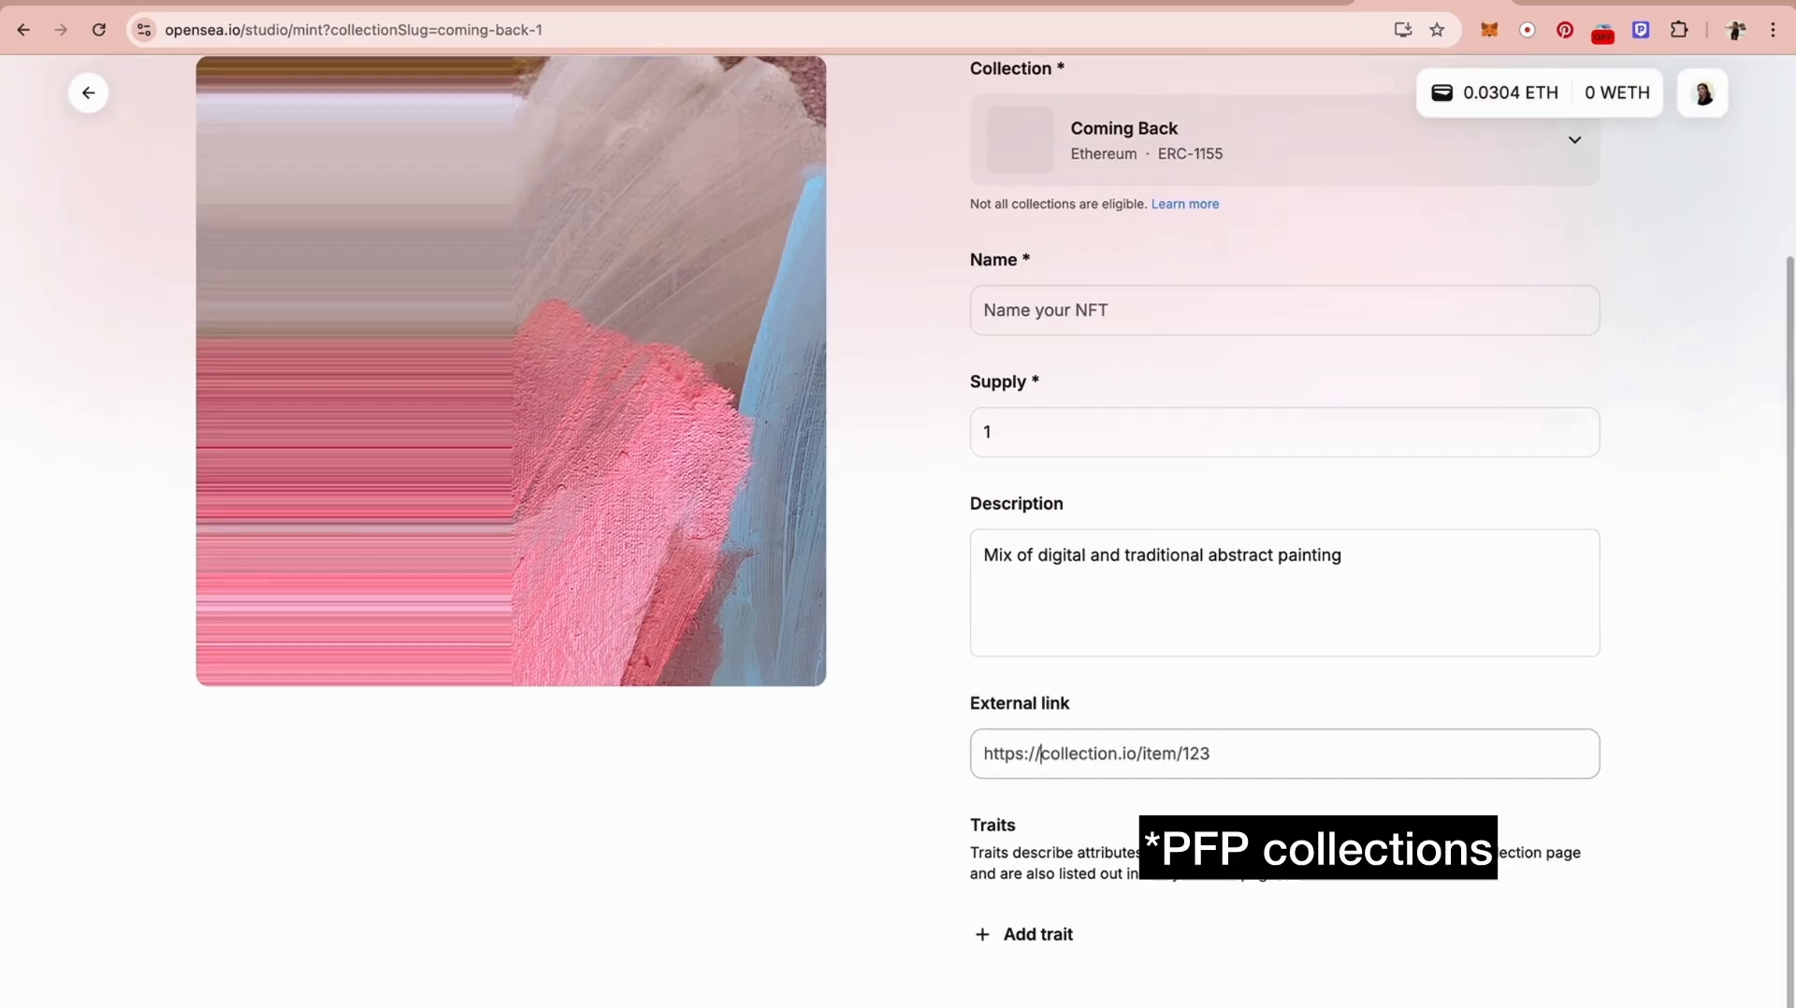
scroll(1409, 623, up, 3)
scroll(1407, 624, down, 3)
scroll(1407, 624, up, 1)
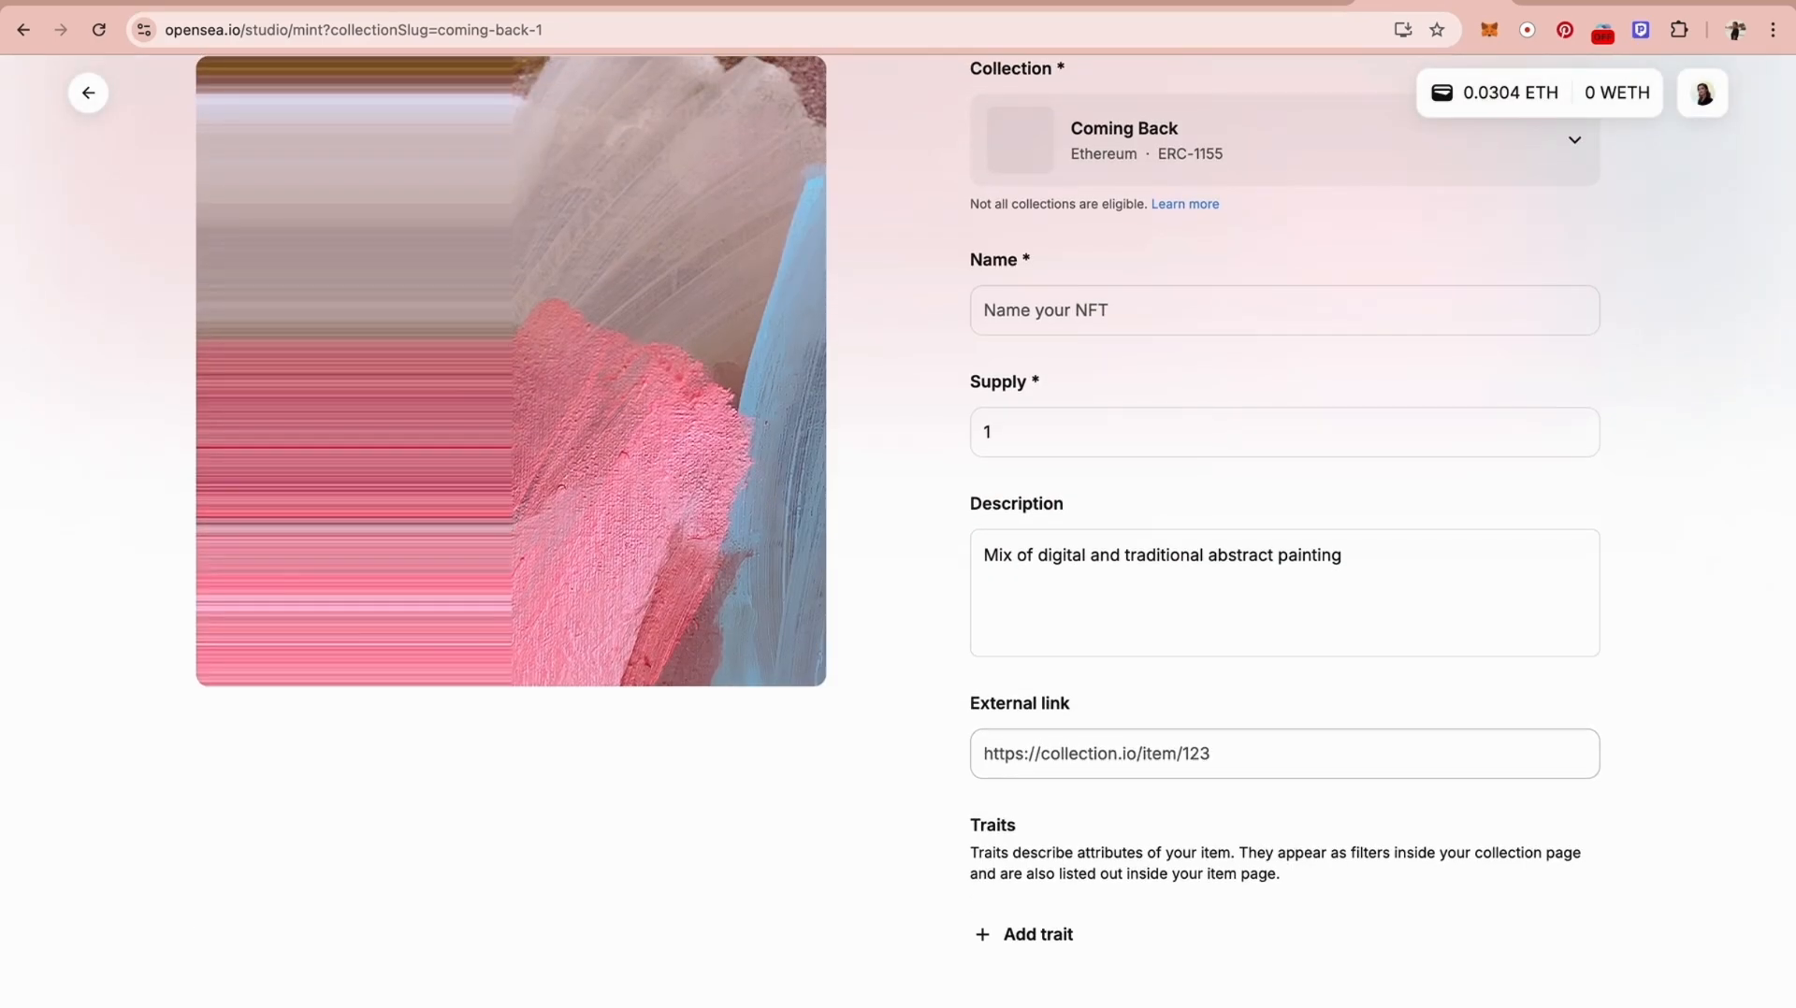
scroll(1117, 533, up, 1)
click(1109, 365)
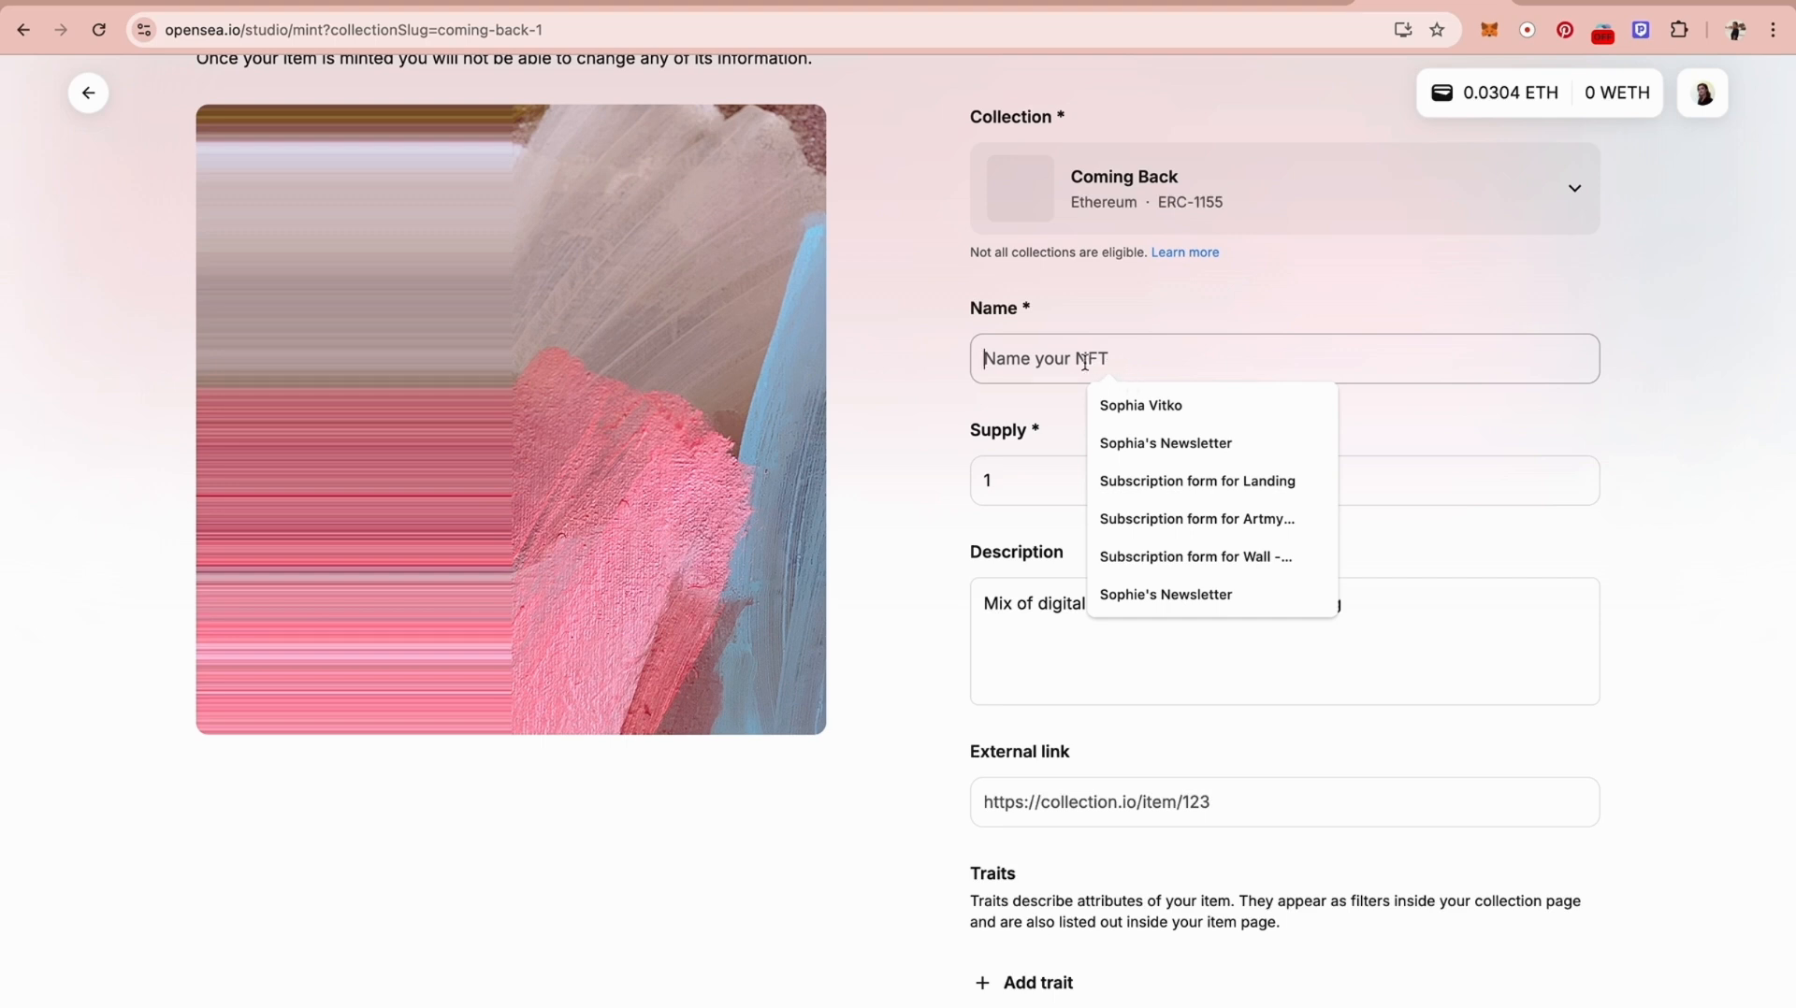
text(Coming B)
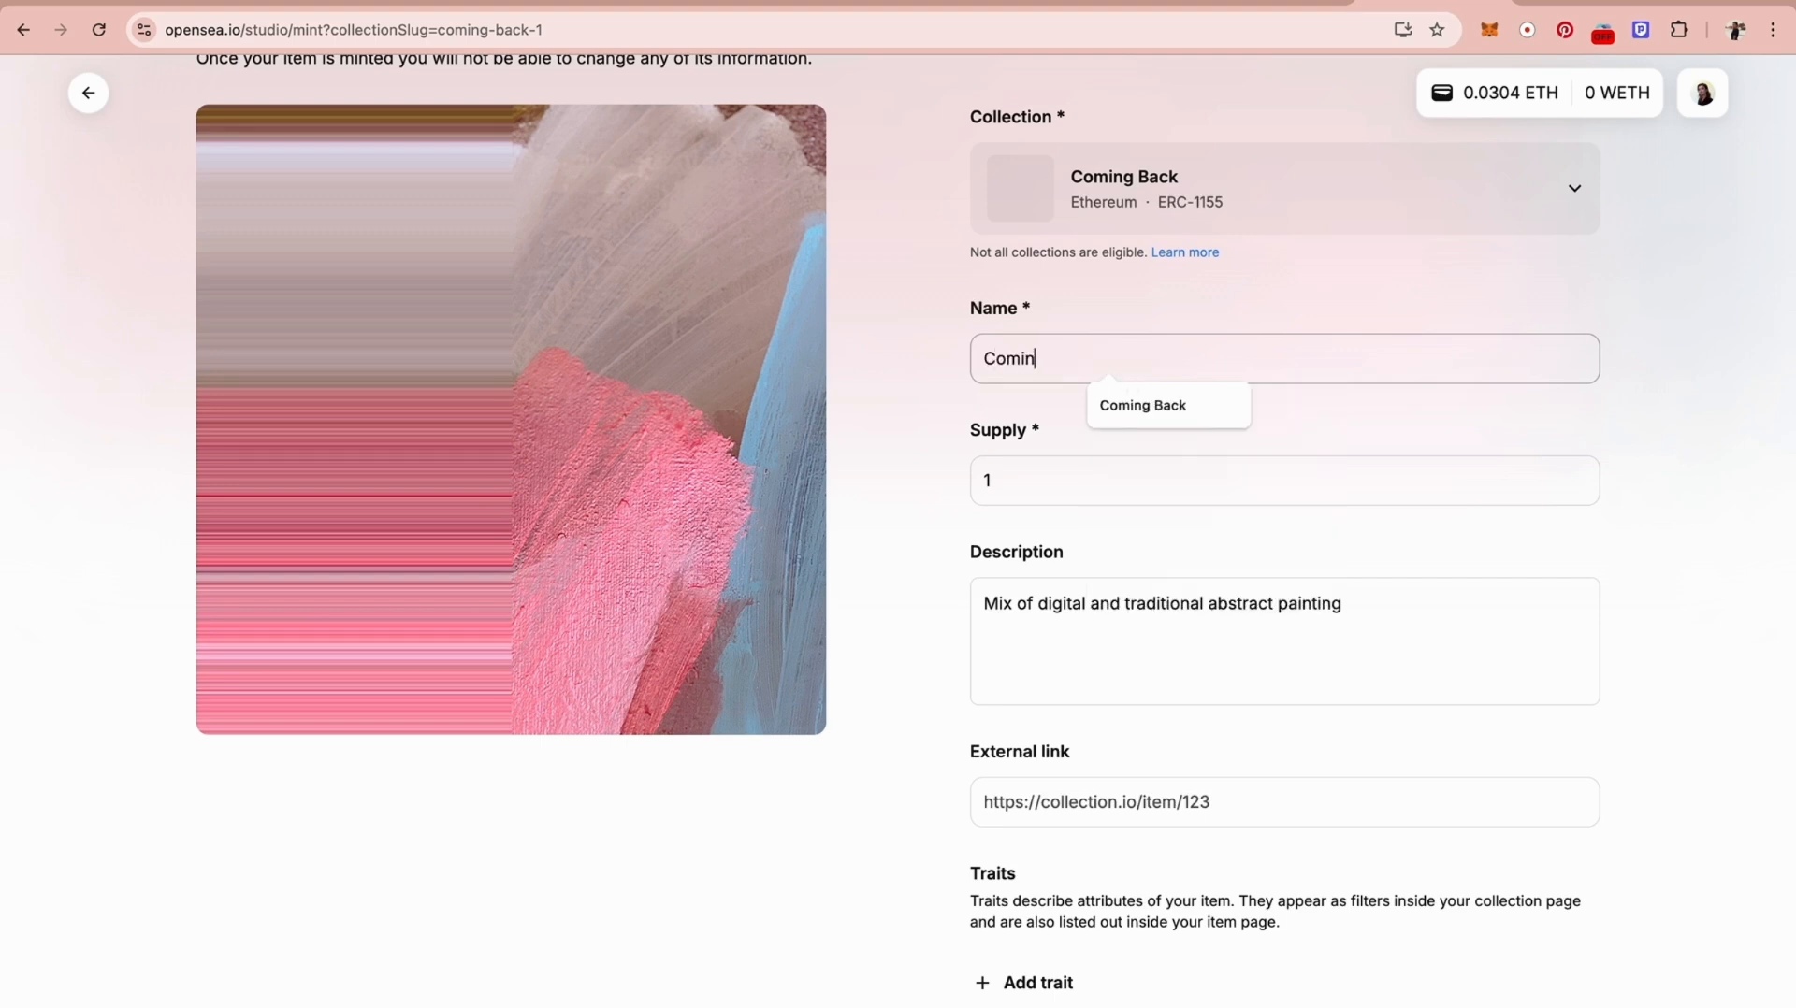
text(ack)
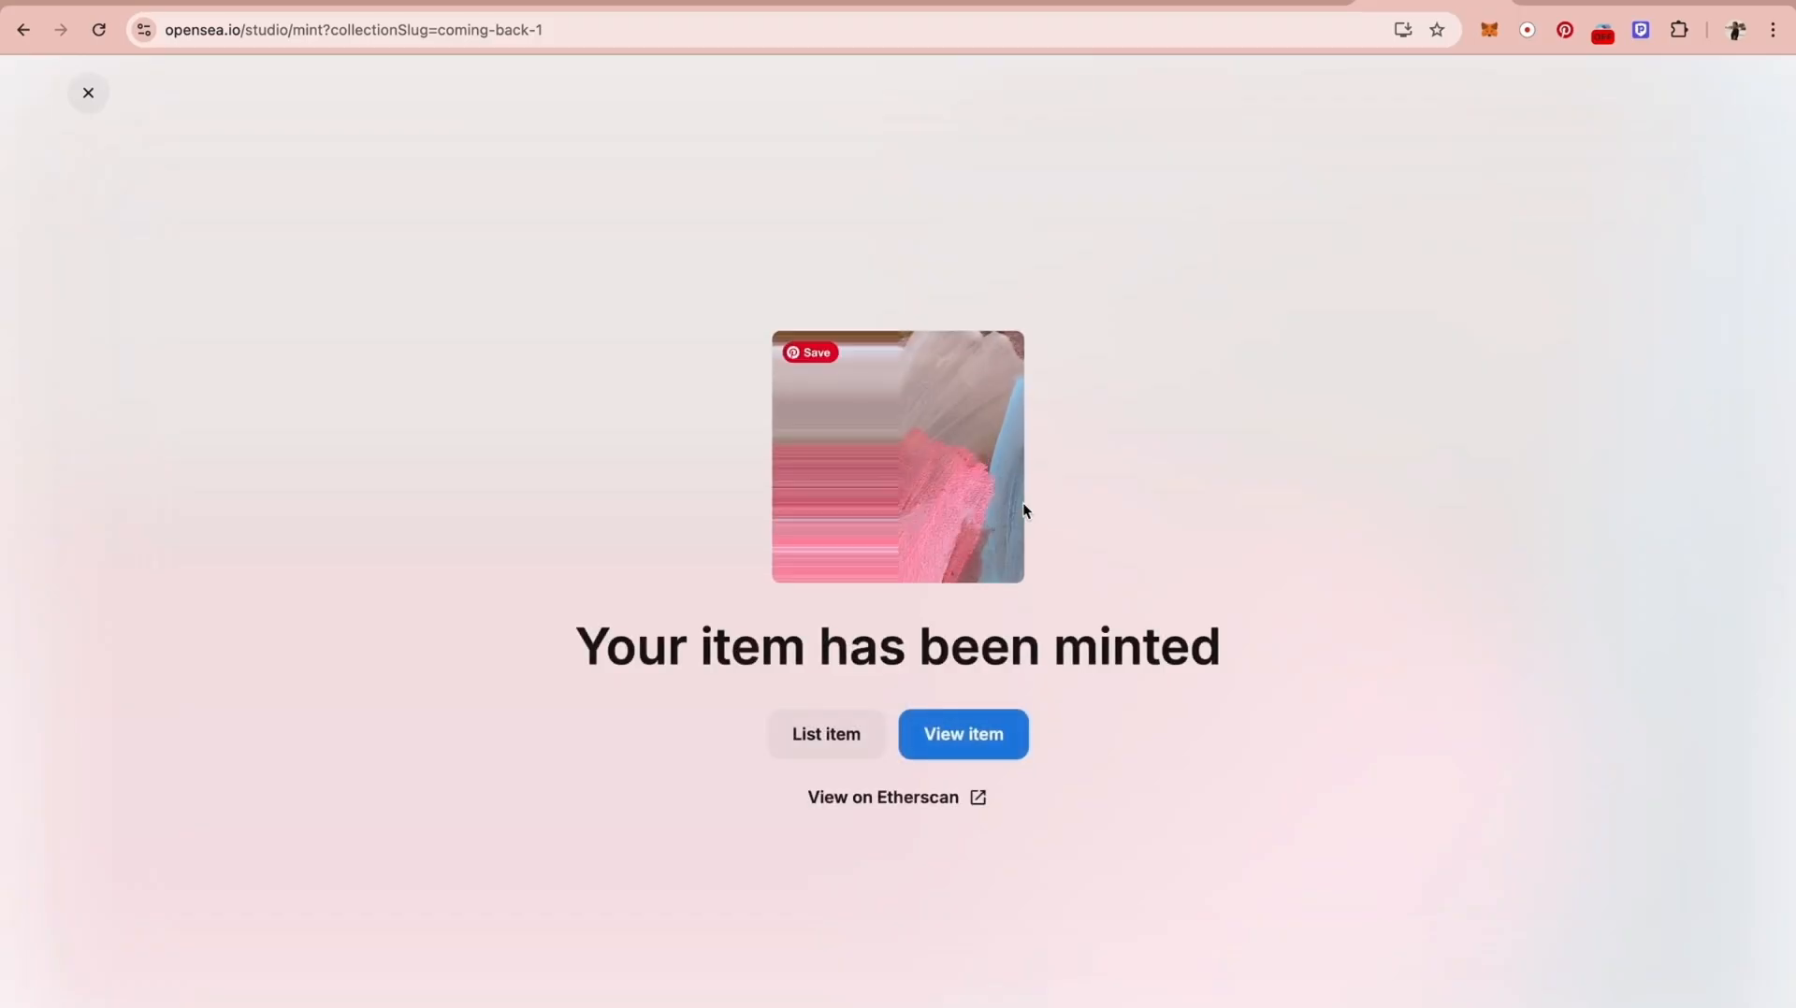
Step: View the newly minted item's page and examine its media, description, activity and collection sections
click(947, 745)
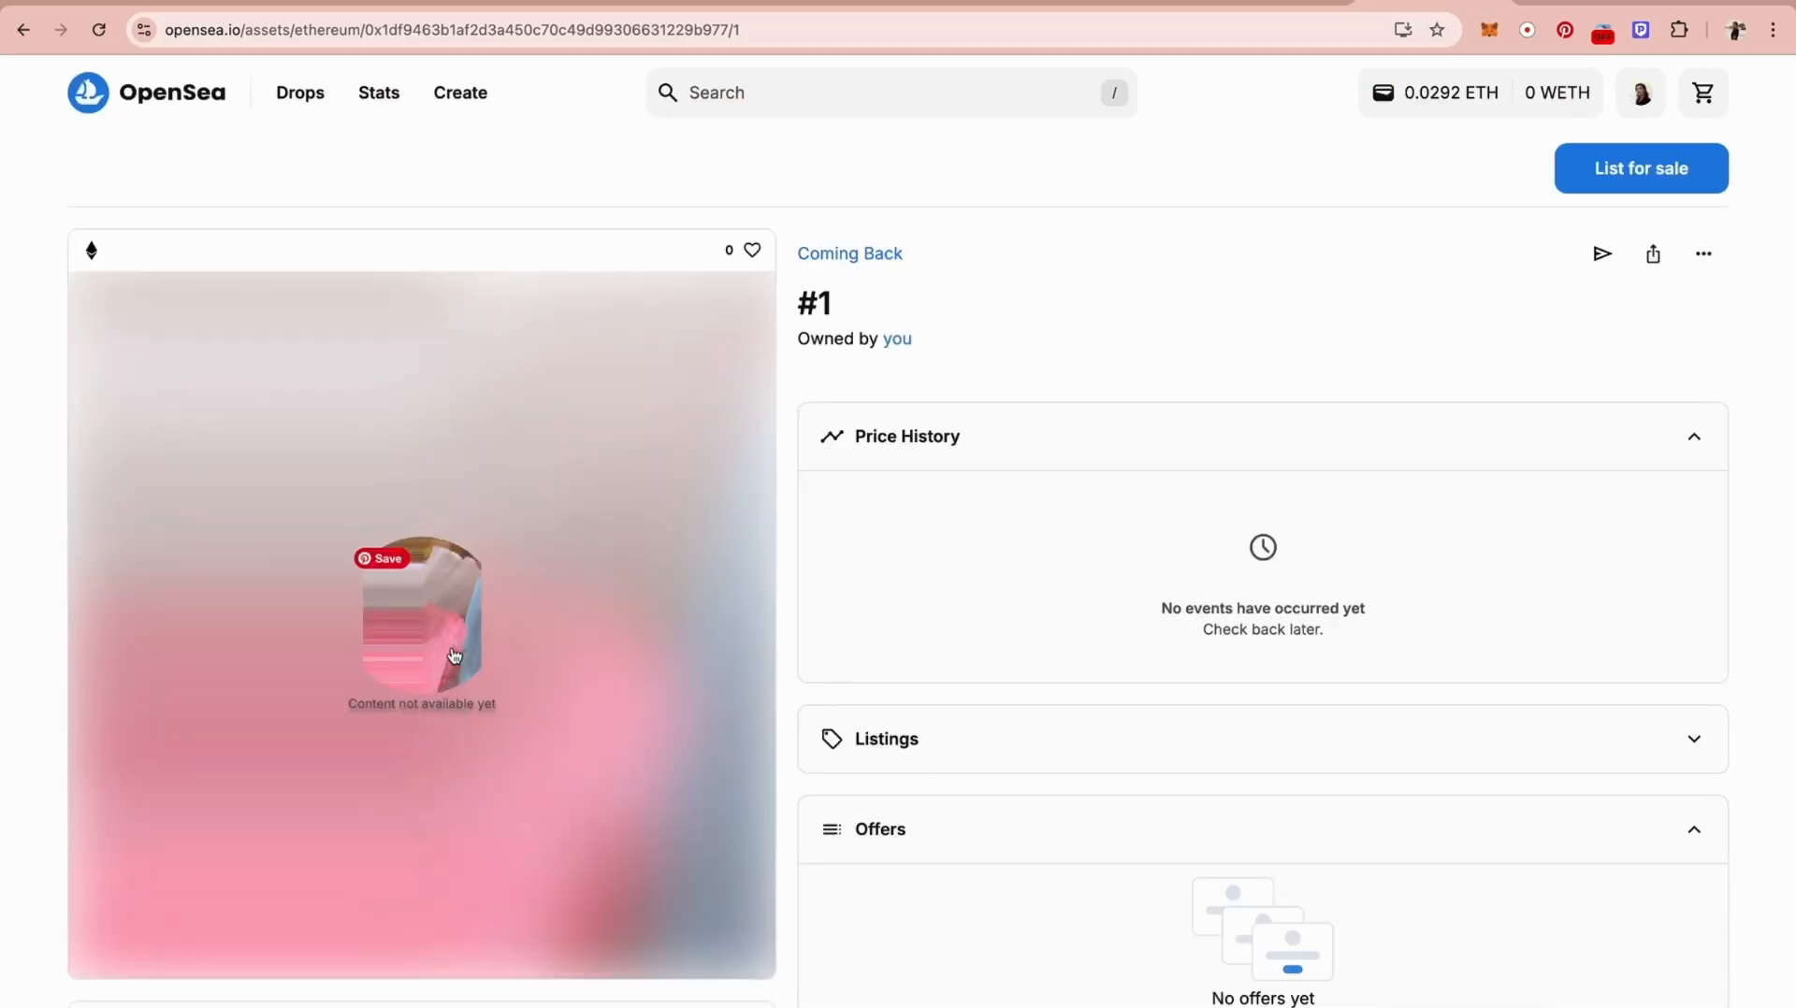
scroll(633, 718, down, 3)
scroll(635, 716, up, 3)
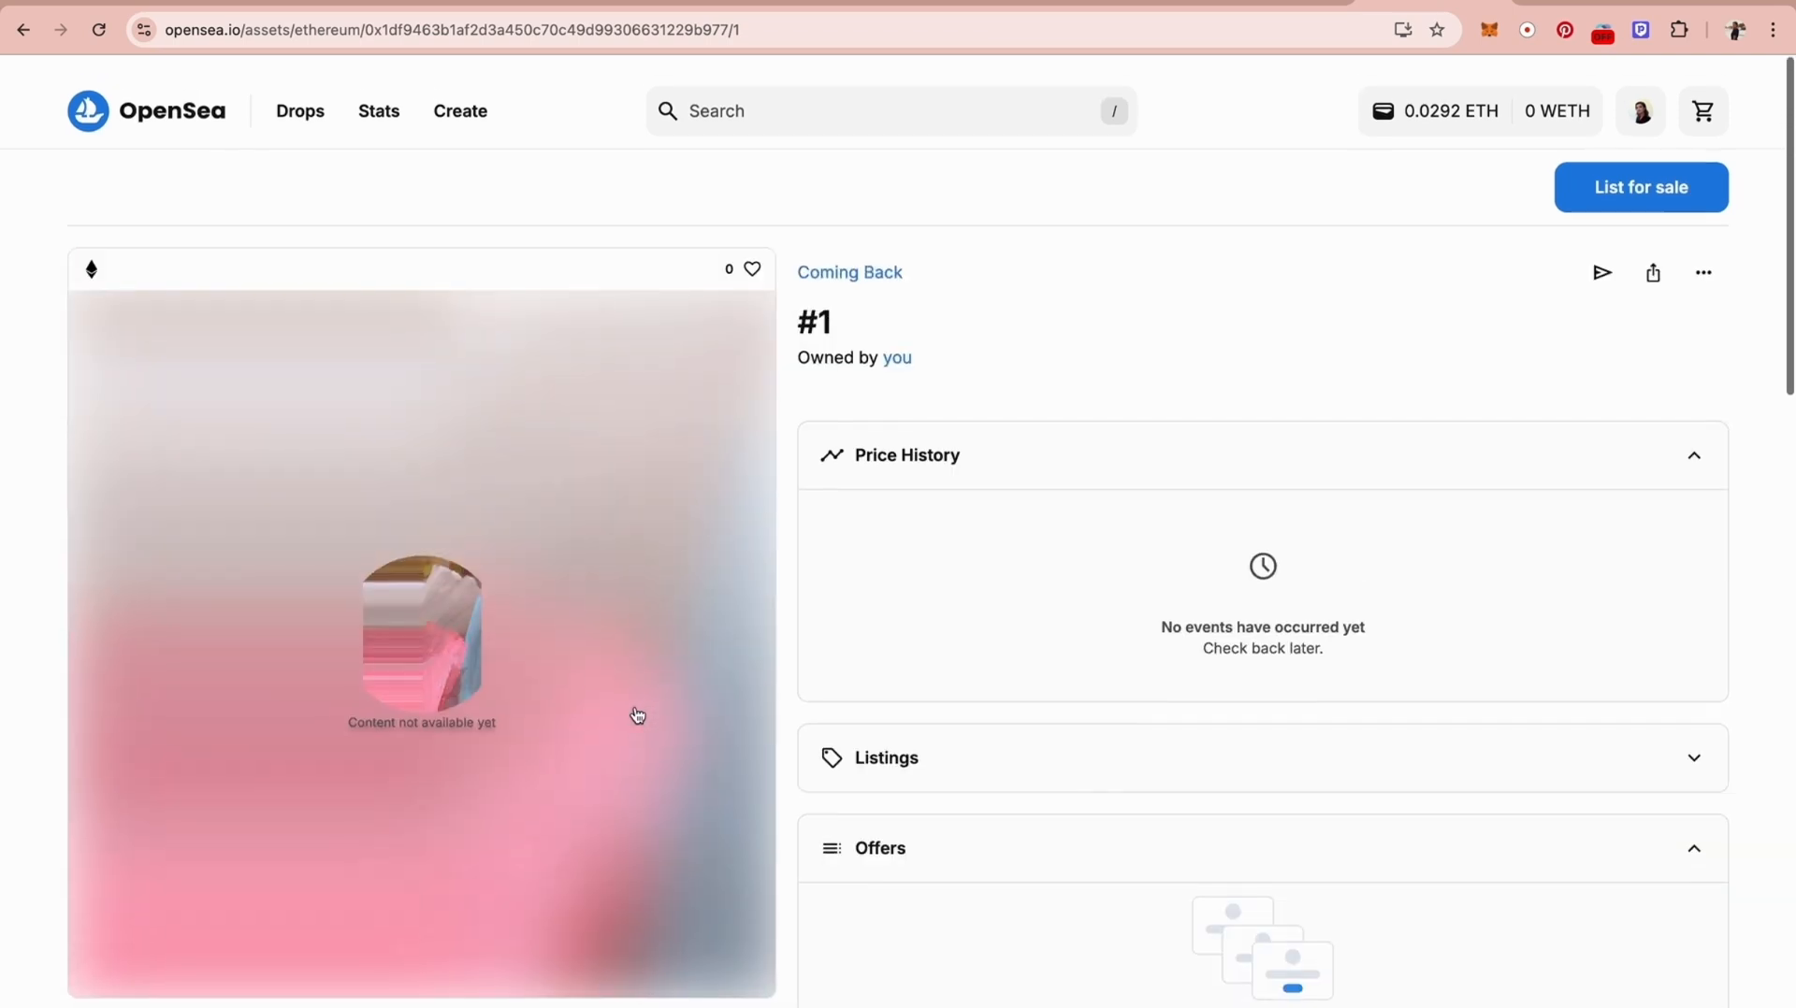
scroll(635, 717, down, 10)
scroll(636, 714, up, 8)
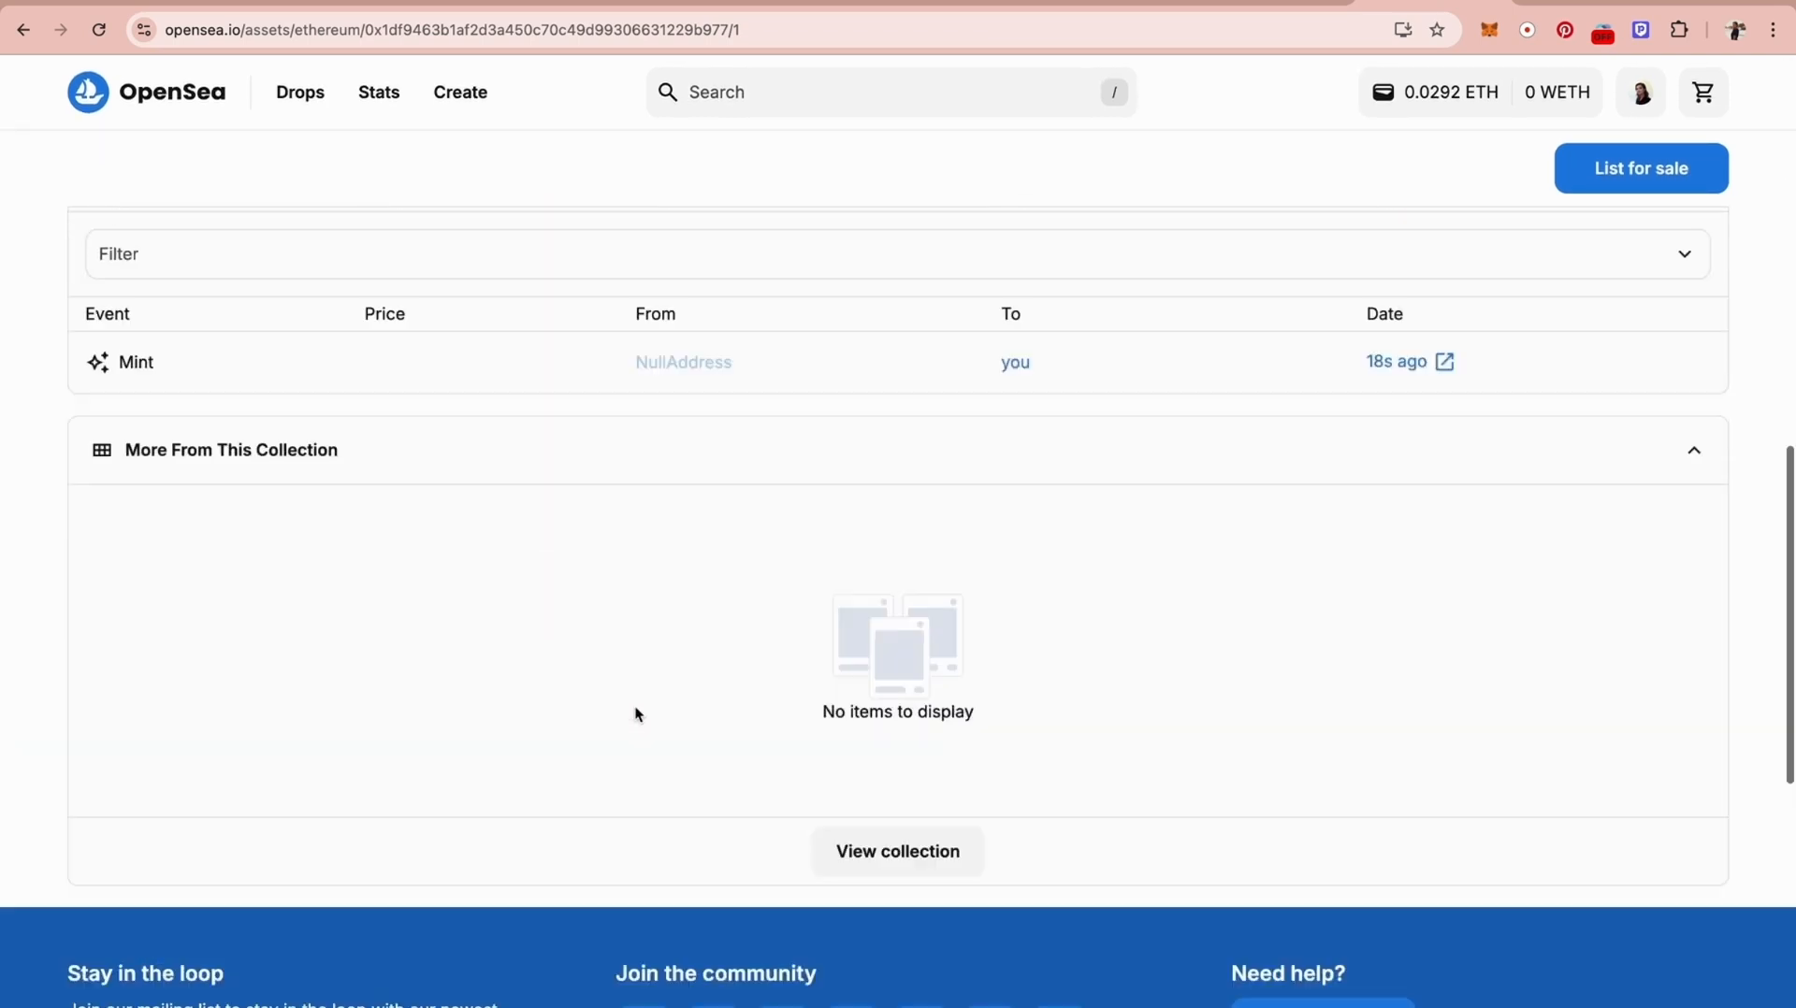
scroll(637, 714, down, 2)
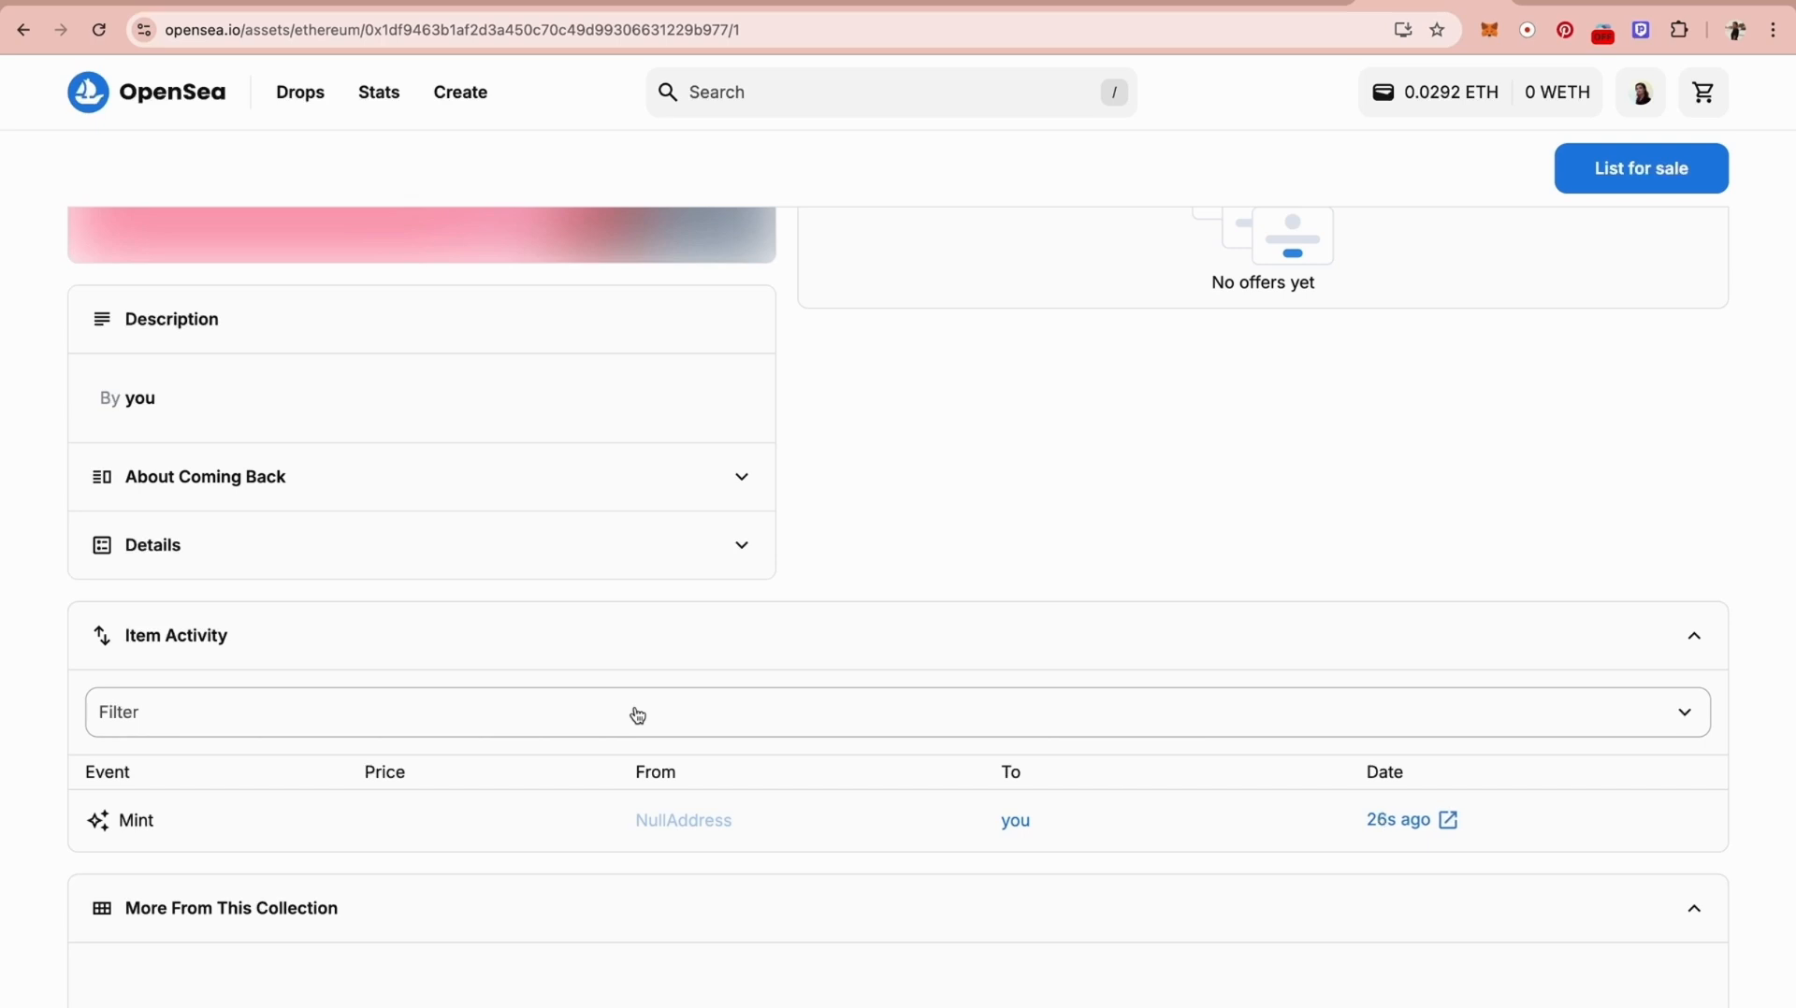
scroll(637, 716, up, 8)
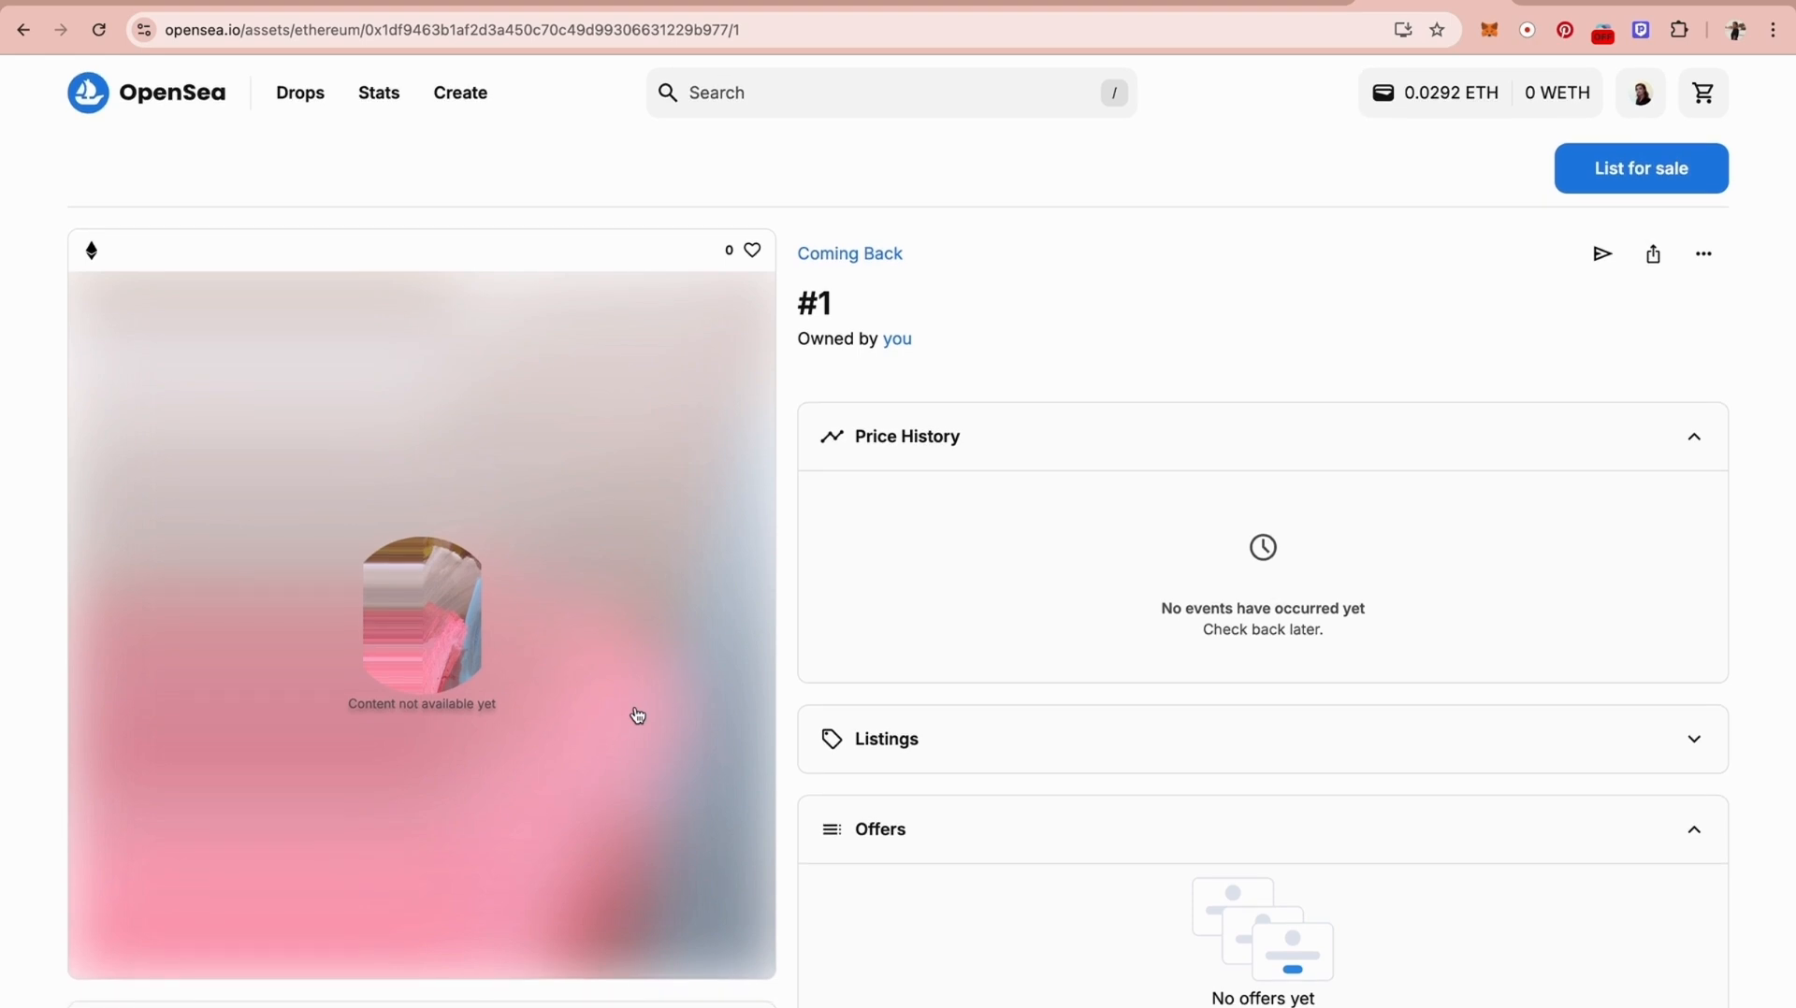
scroll(637, 716, down, 15)
scroll(637, 716, up, 10)
scroll(637, 716, down, 7)
scroll(636, 715, up, 2)
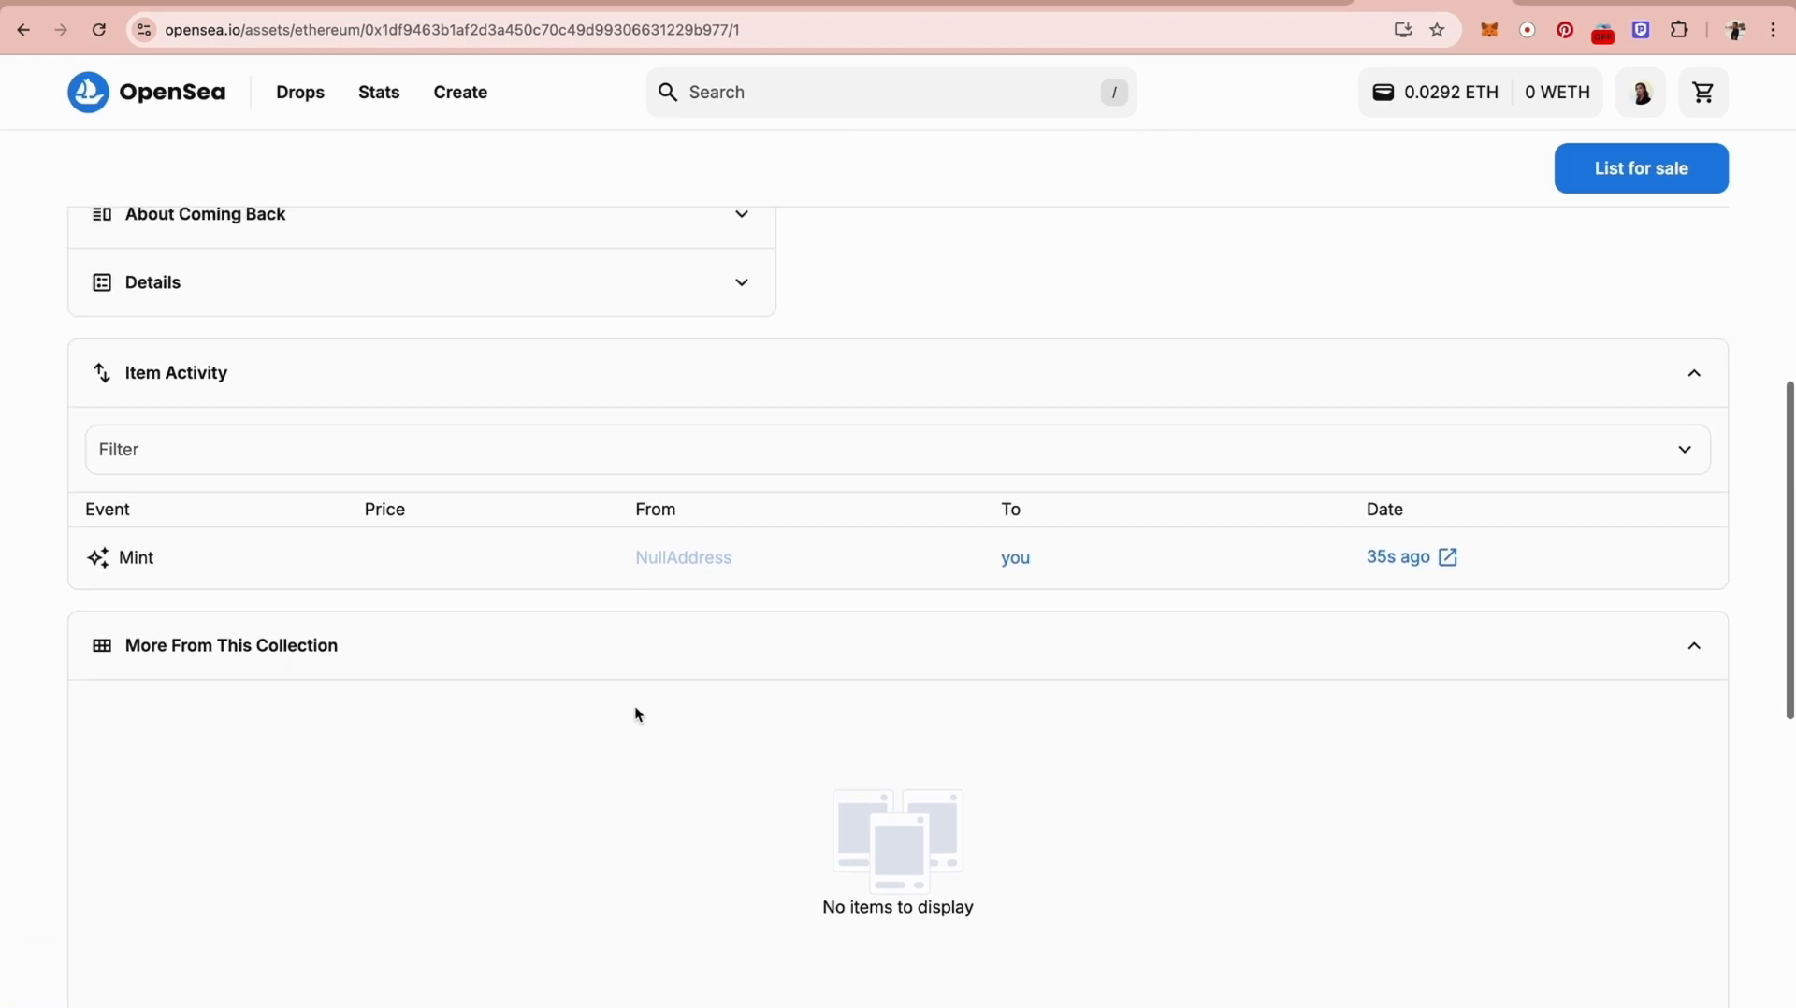
scroll(636, 714, up, 10)
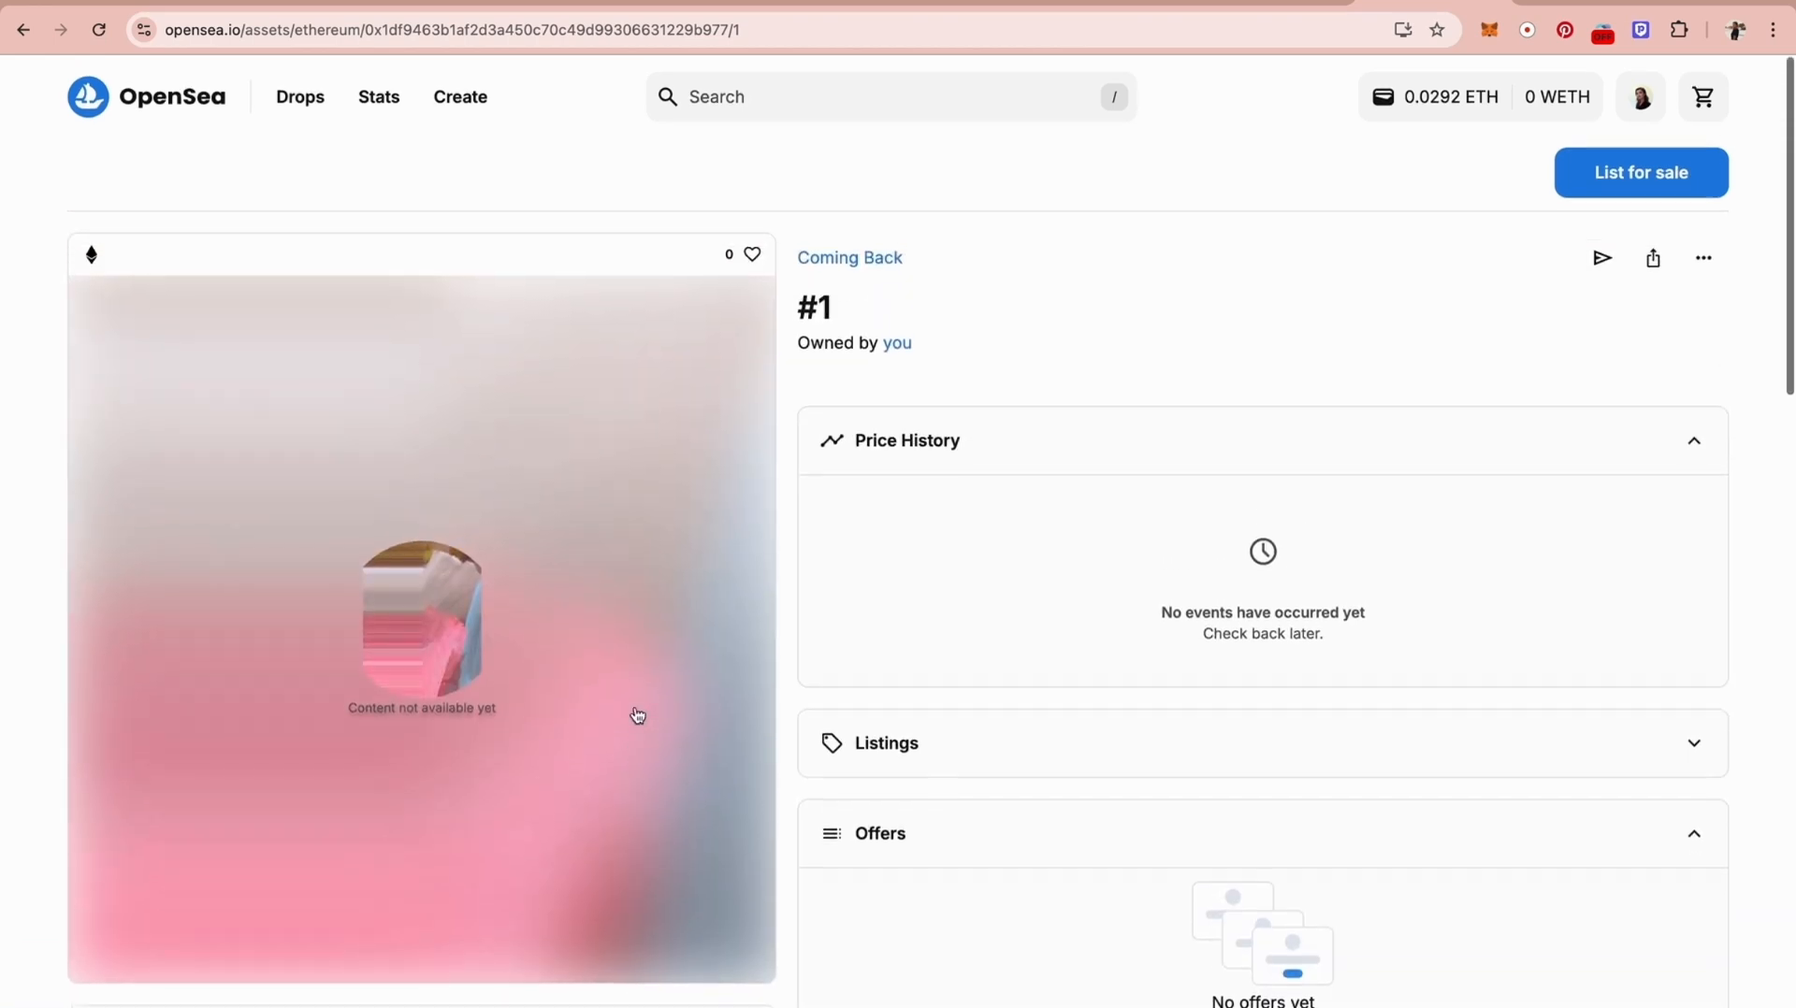
scroll(637, 716, down, 10)
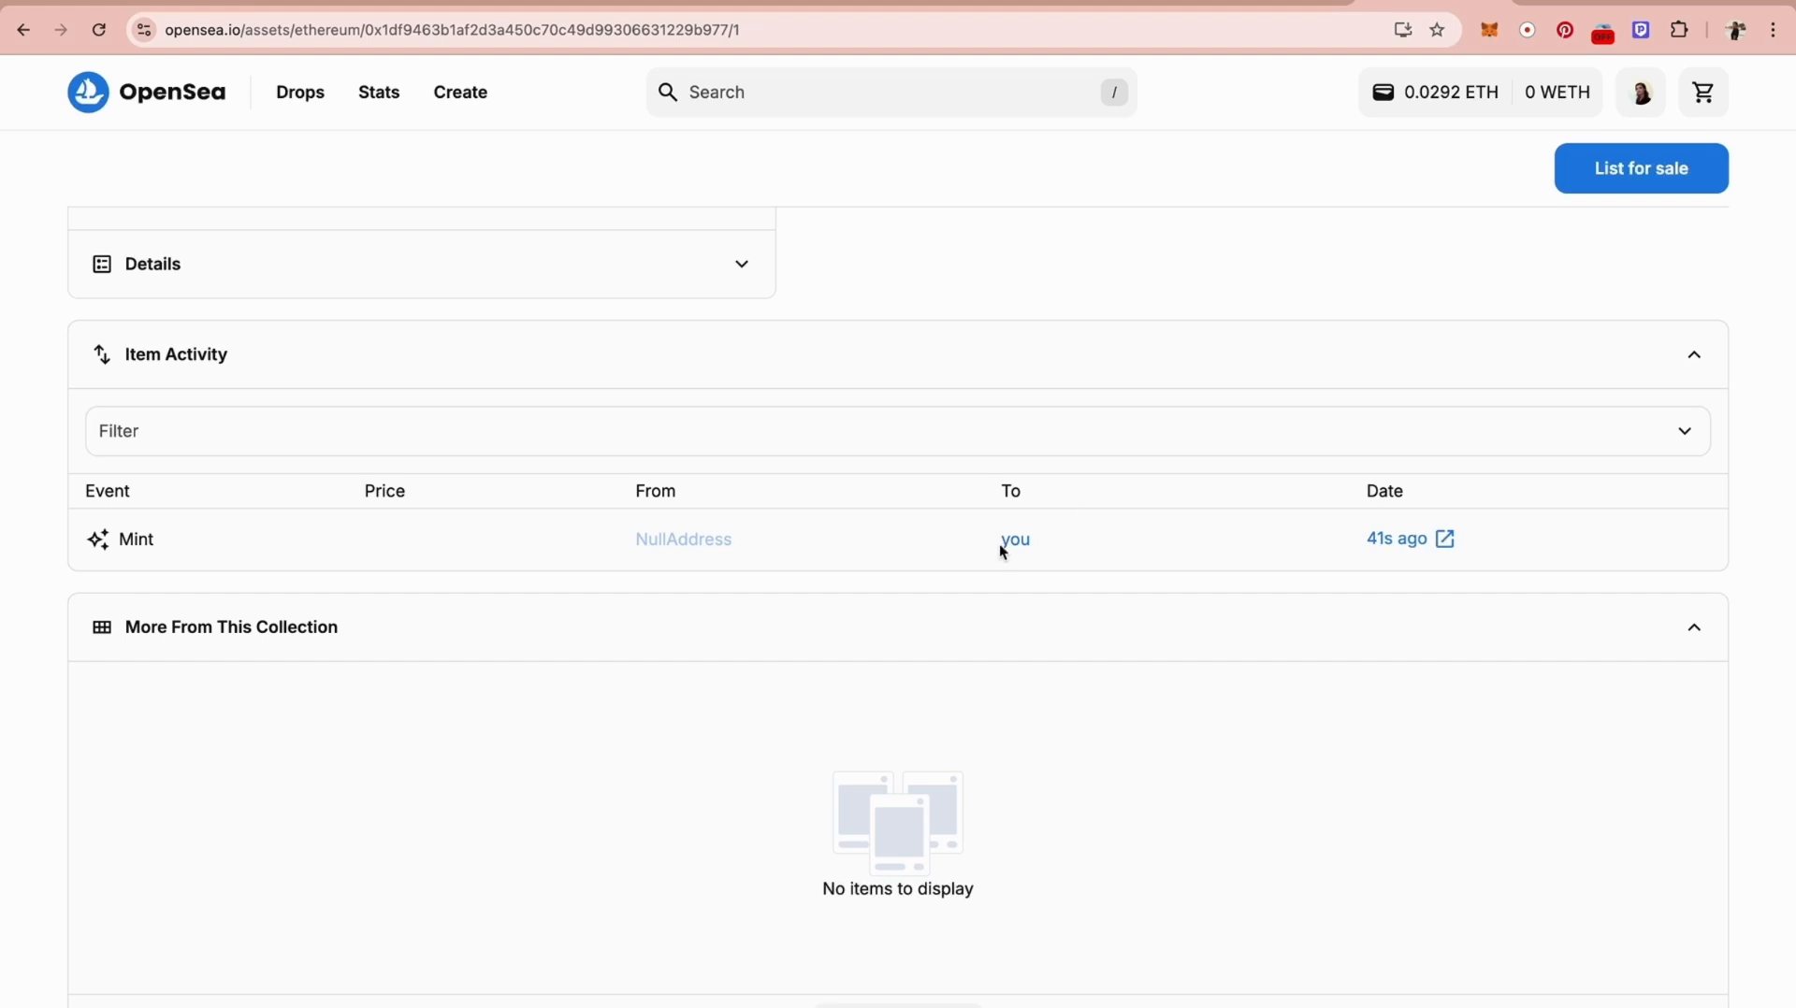
scroll(1005, 715, up, 10)
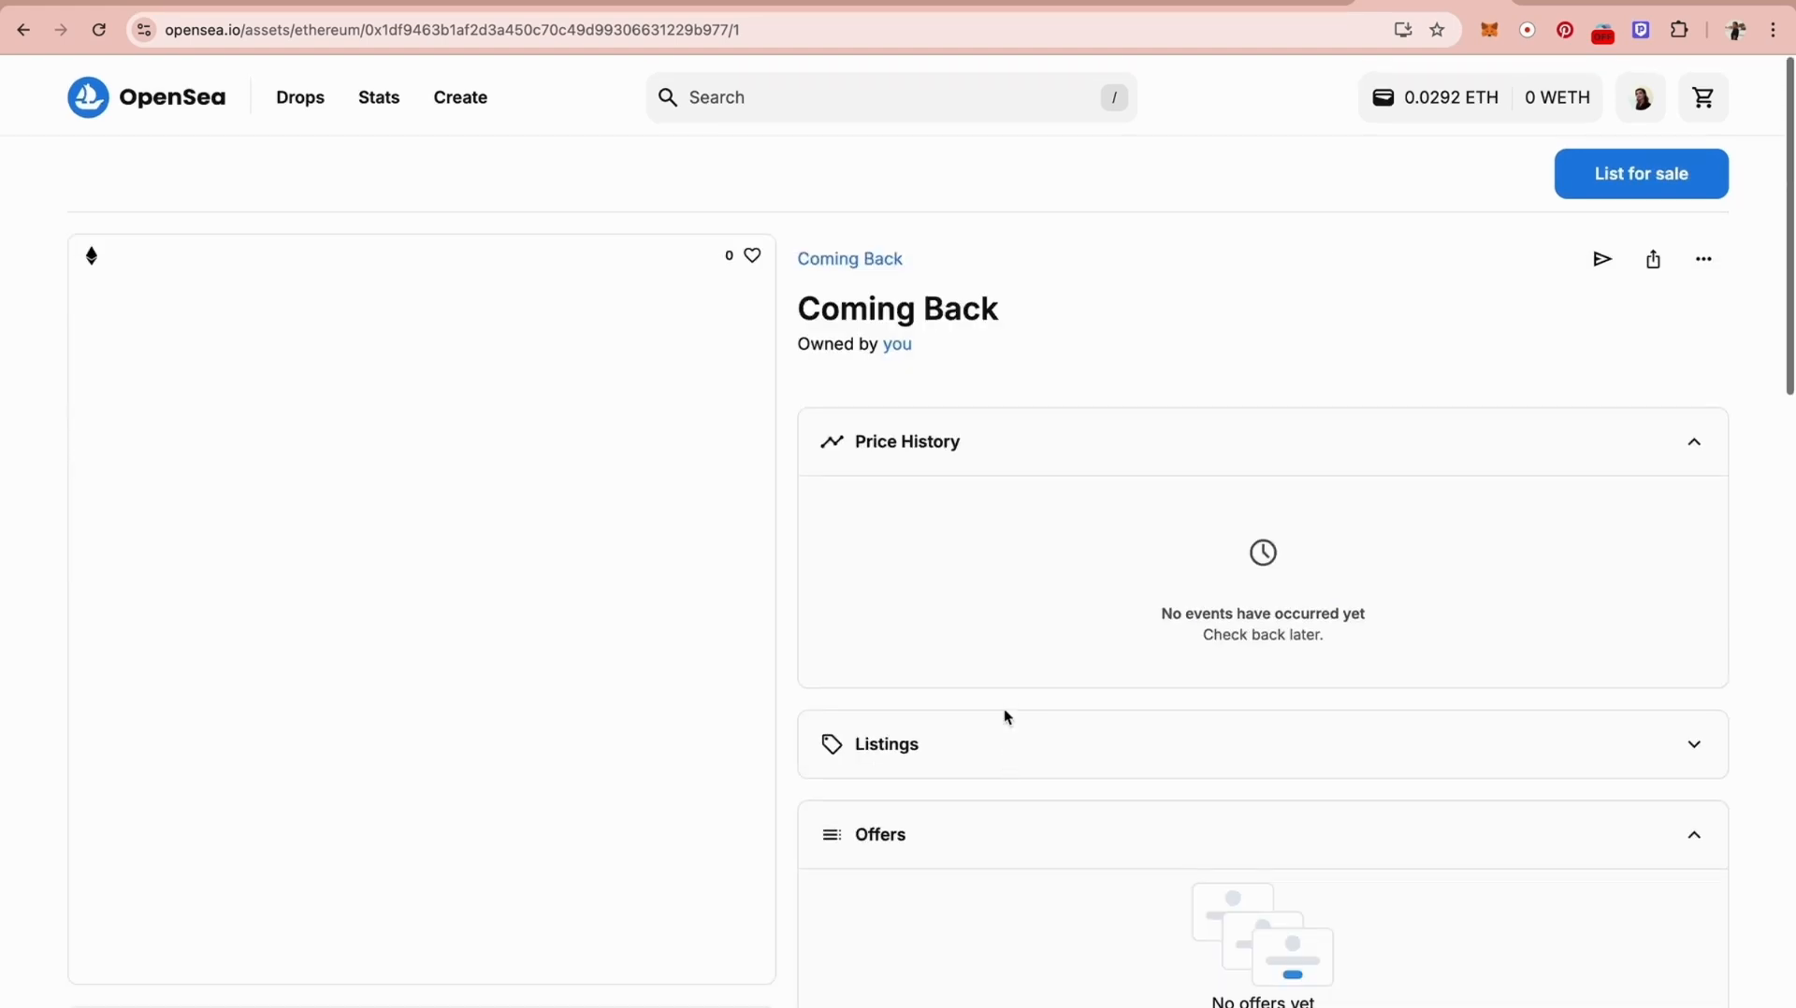
Step: Start listing the Coming Back NFT for sale at a fixed price of 0.25 ETH
click(1621, 184)
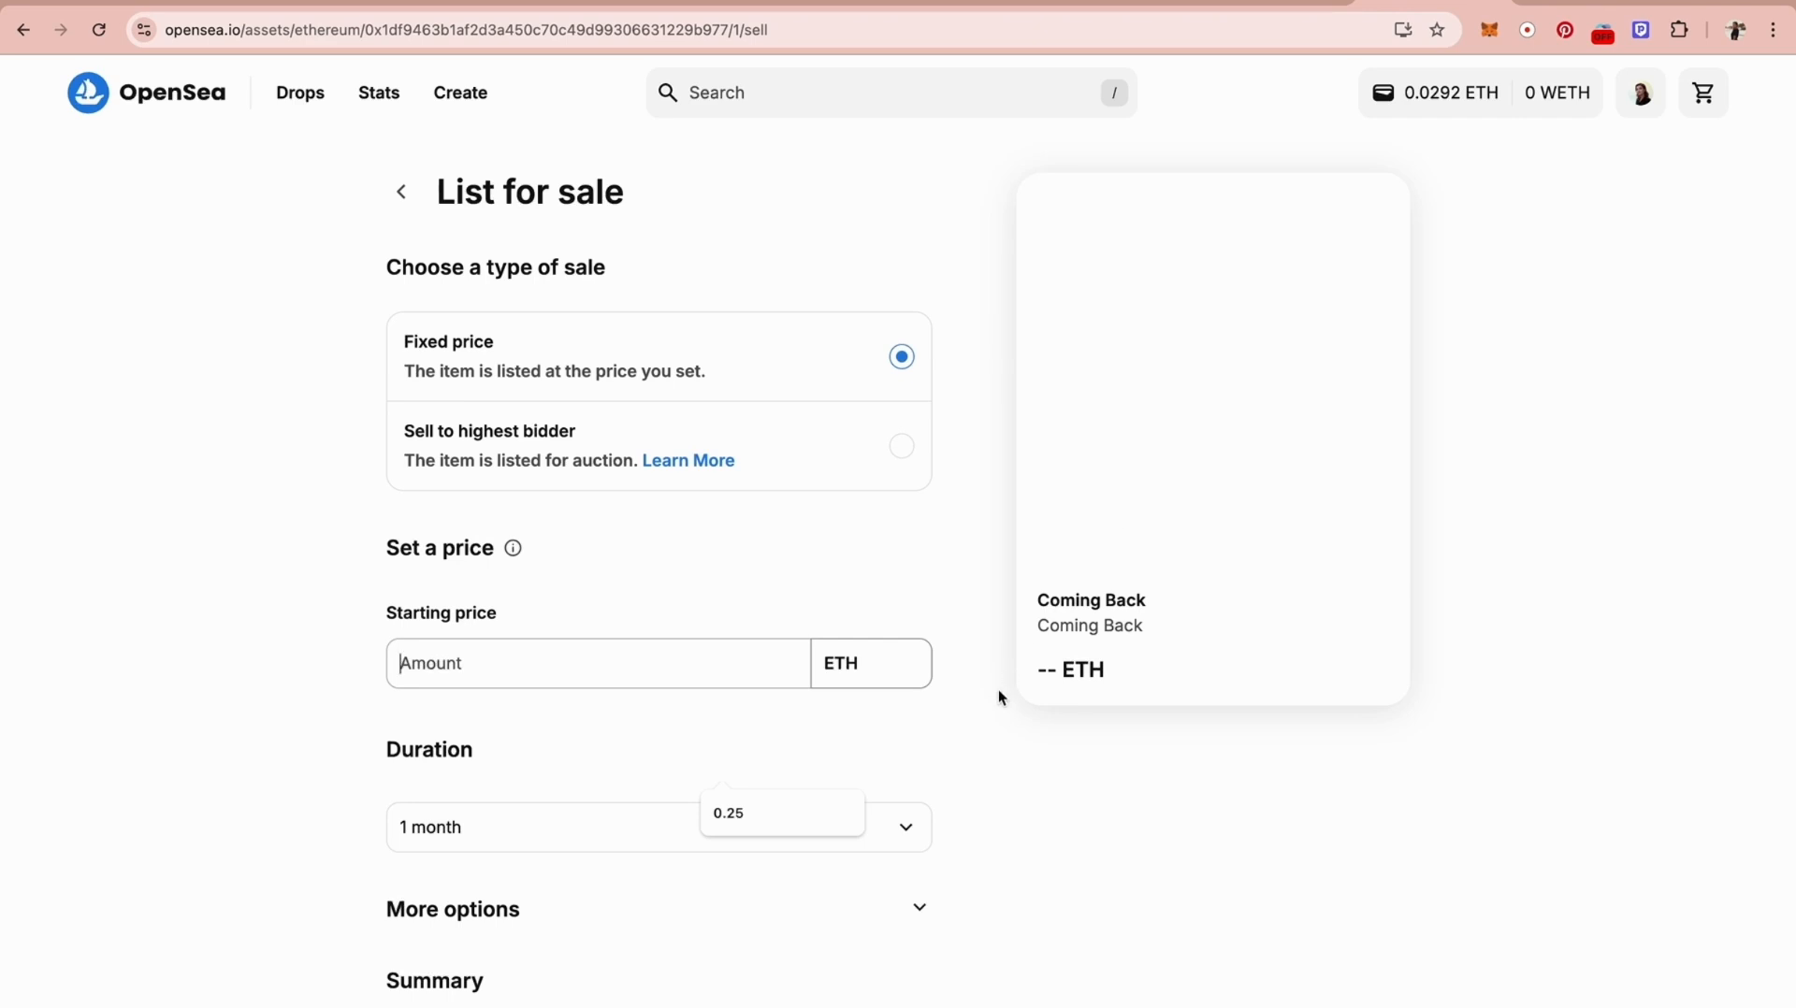
scroll(642, 393, down, 2)
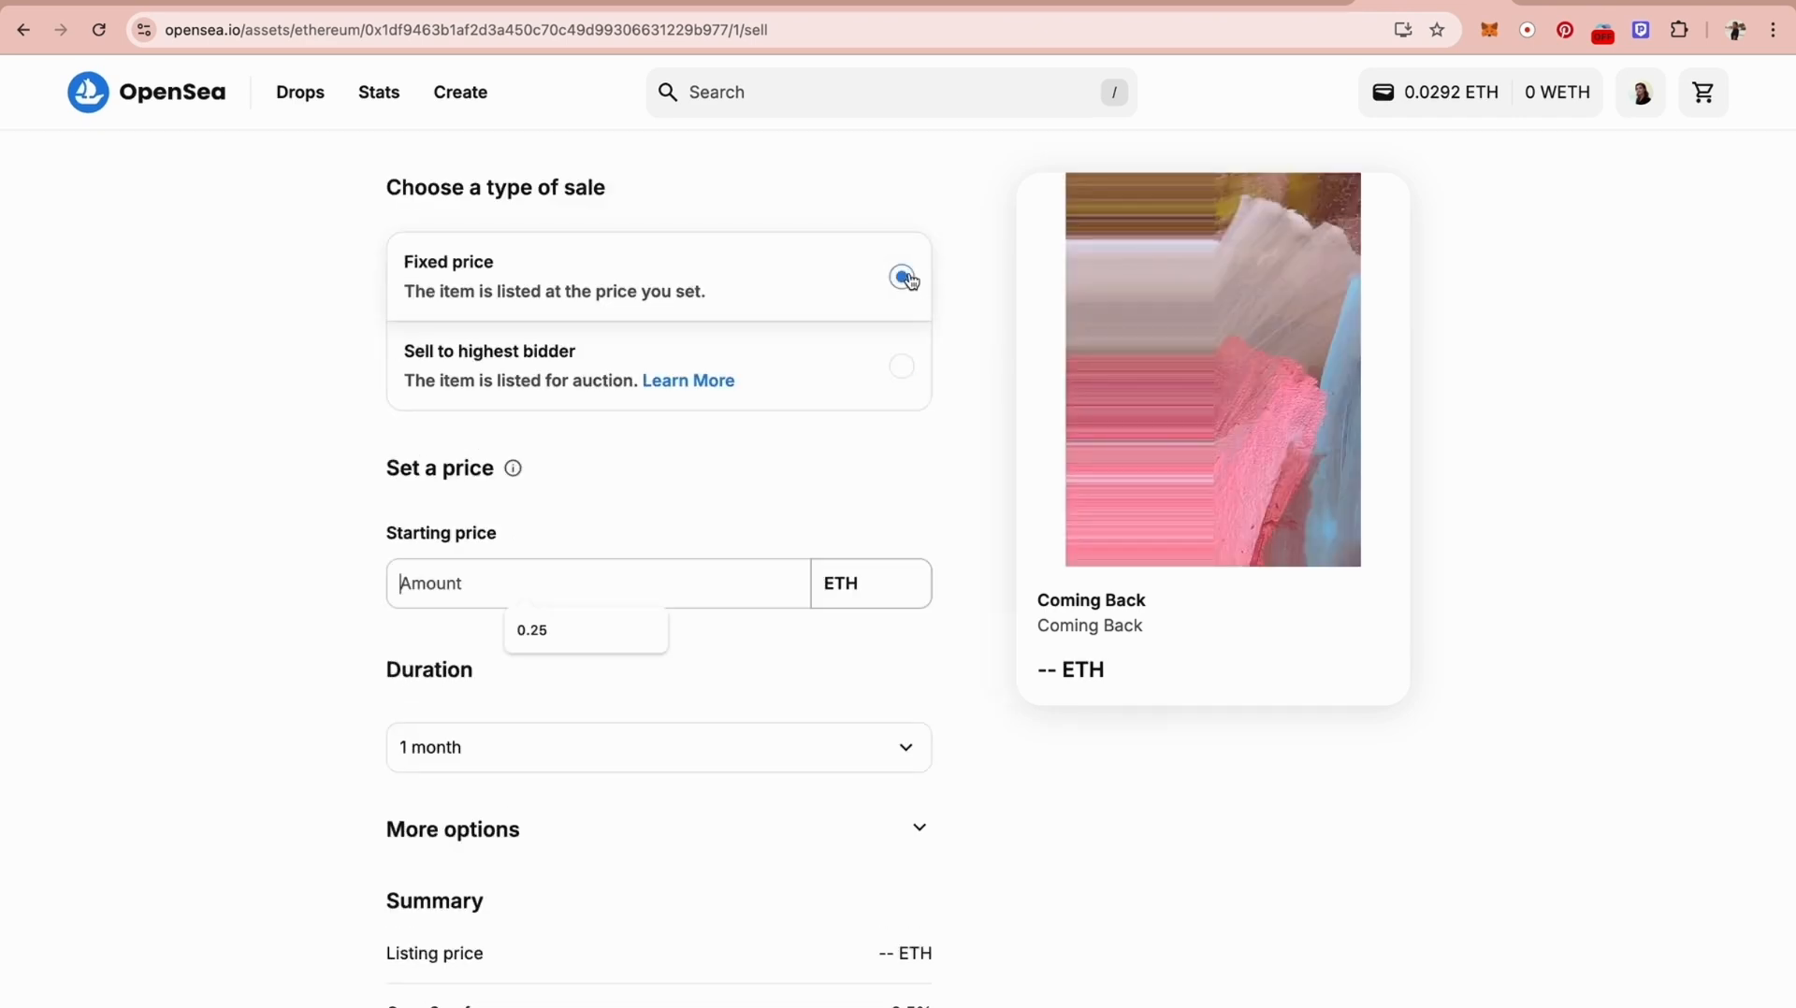
click(534, 646)
scroll(531, 659, down, 5)
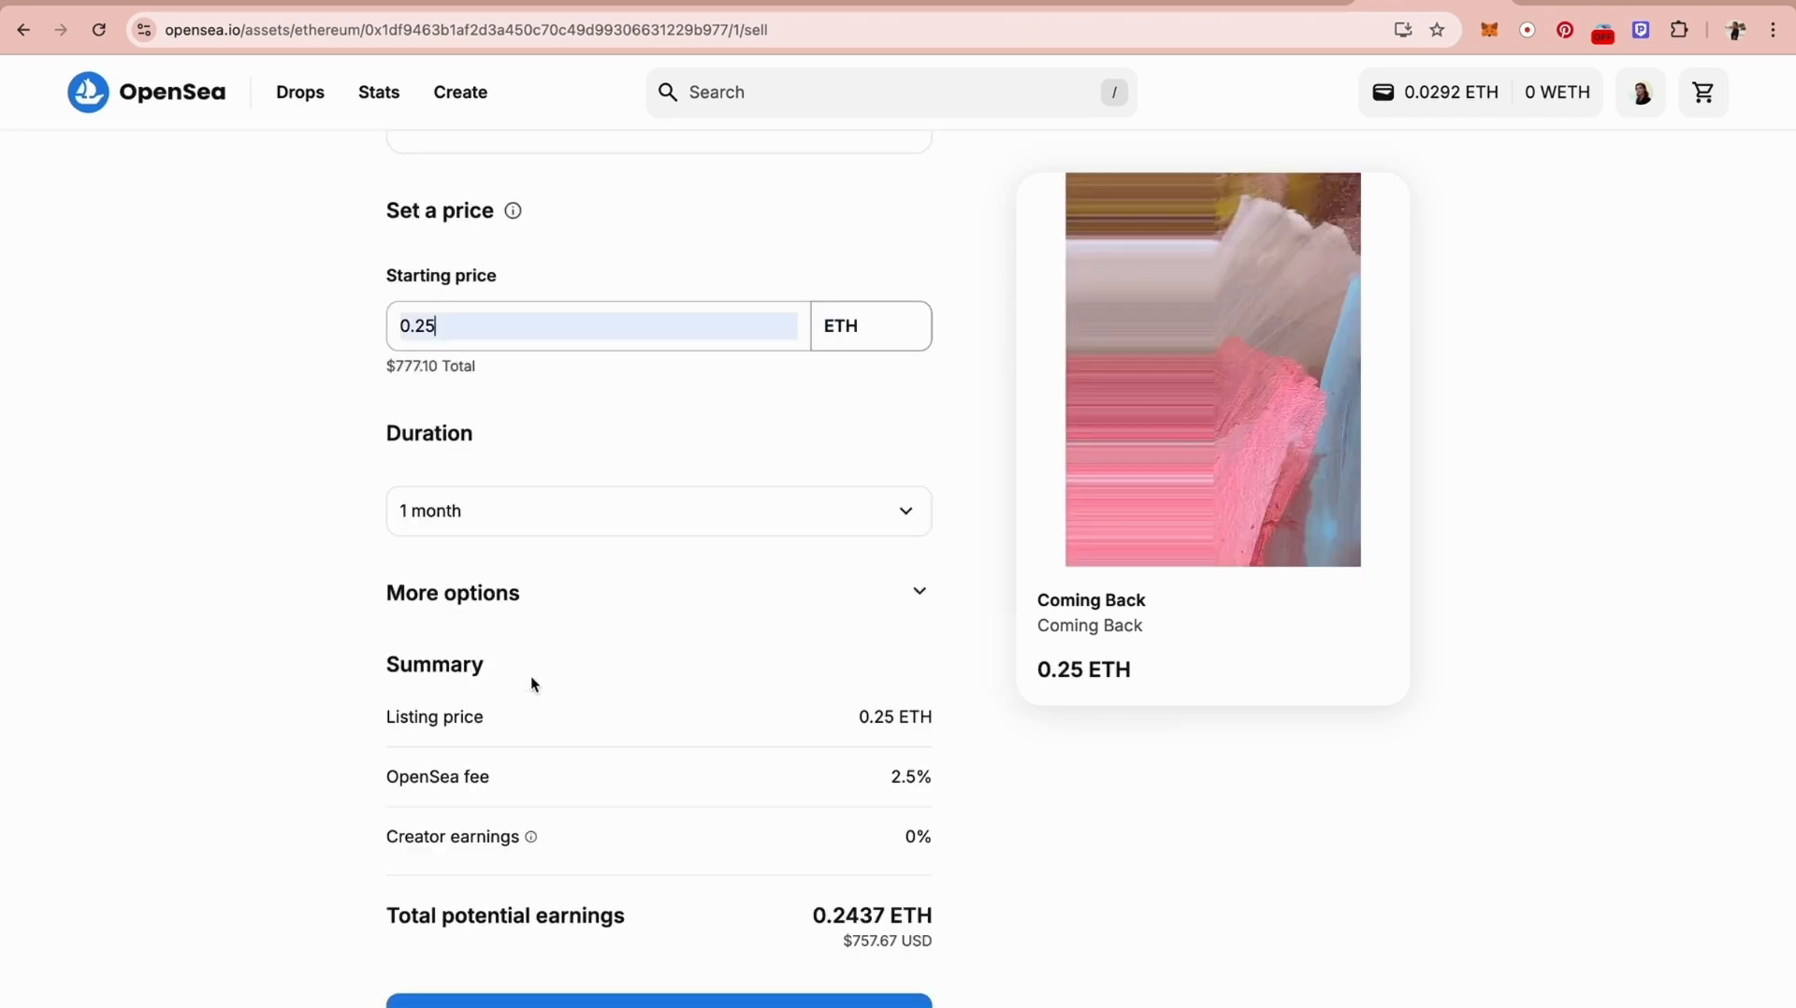
Step: Set the listing duration to 6 months and complete the listing
click(620, 524)
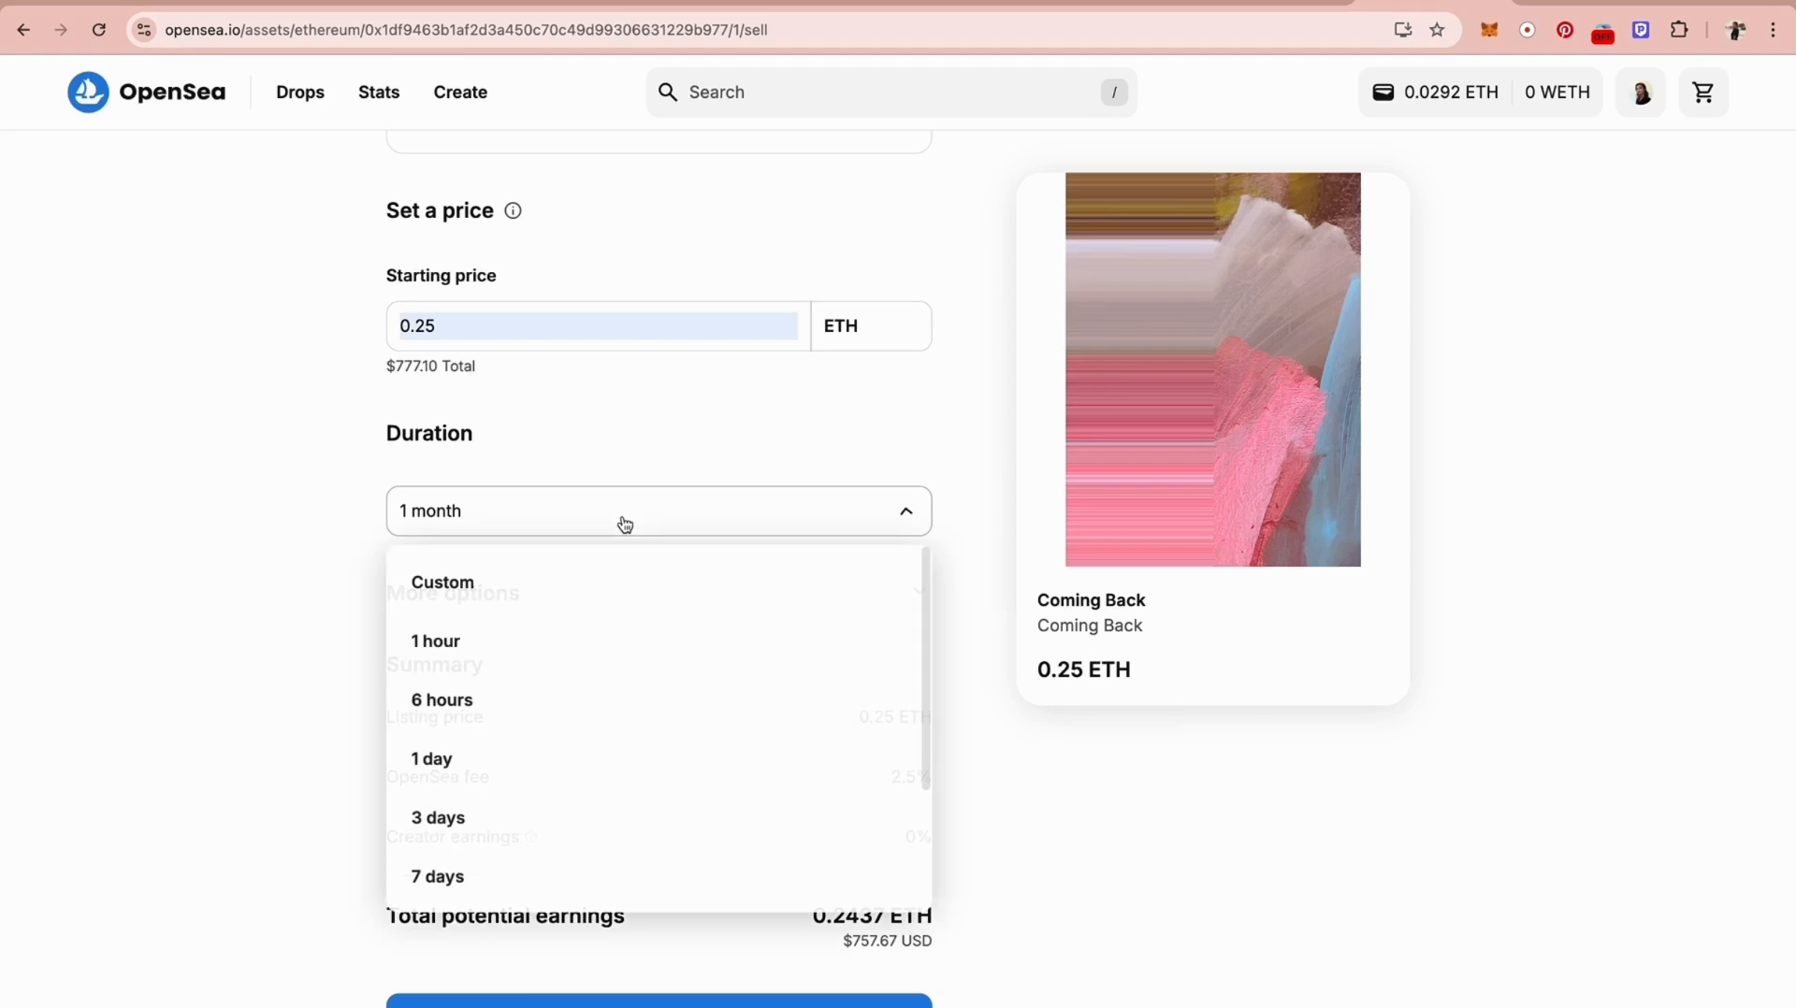
scroll(521, 786, down, 2)
click(487, 870)
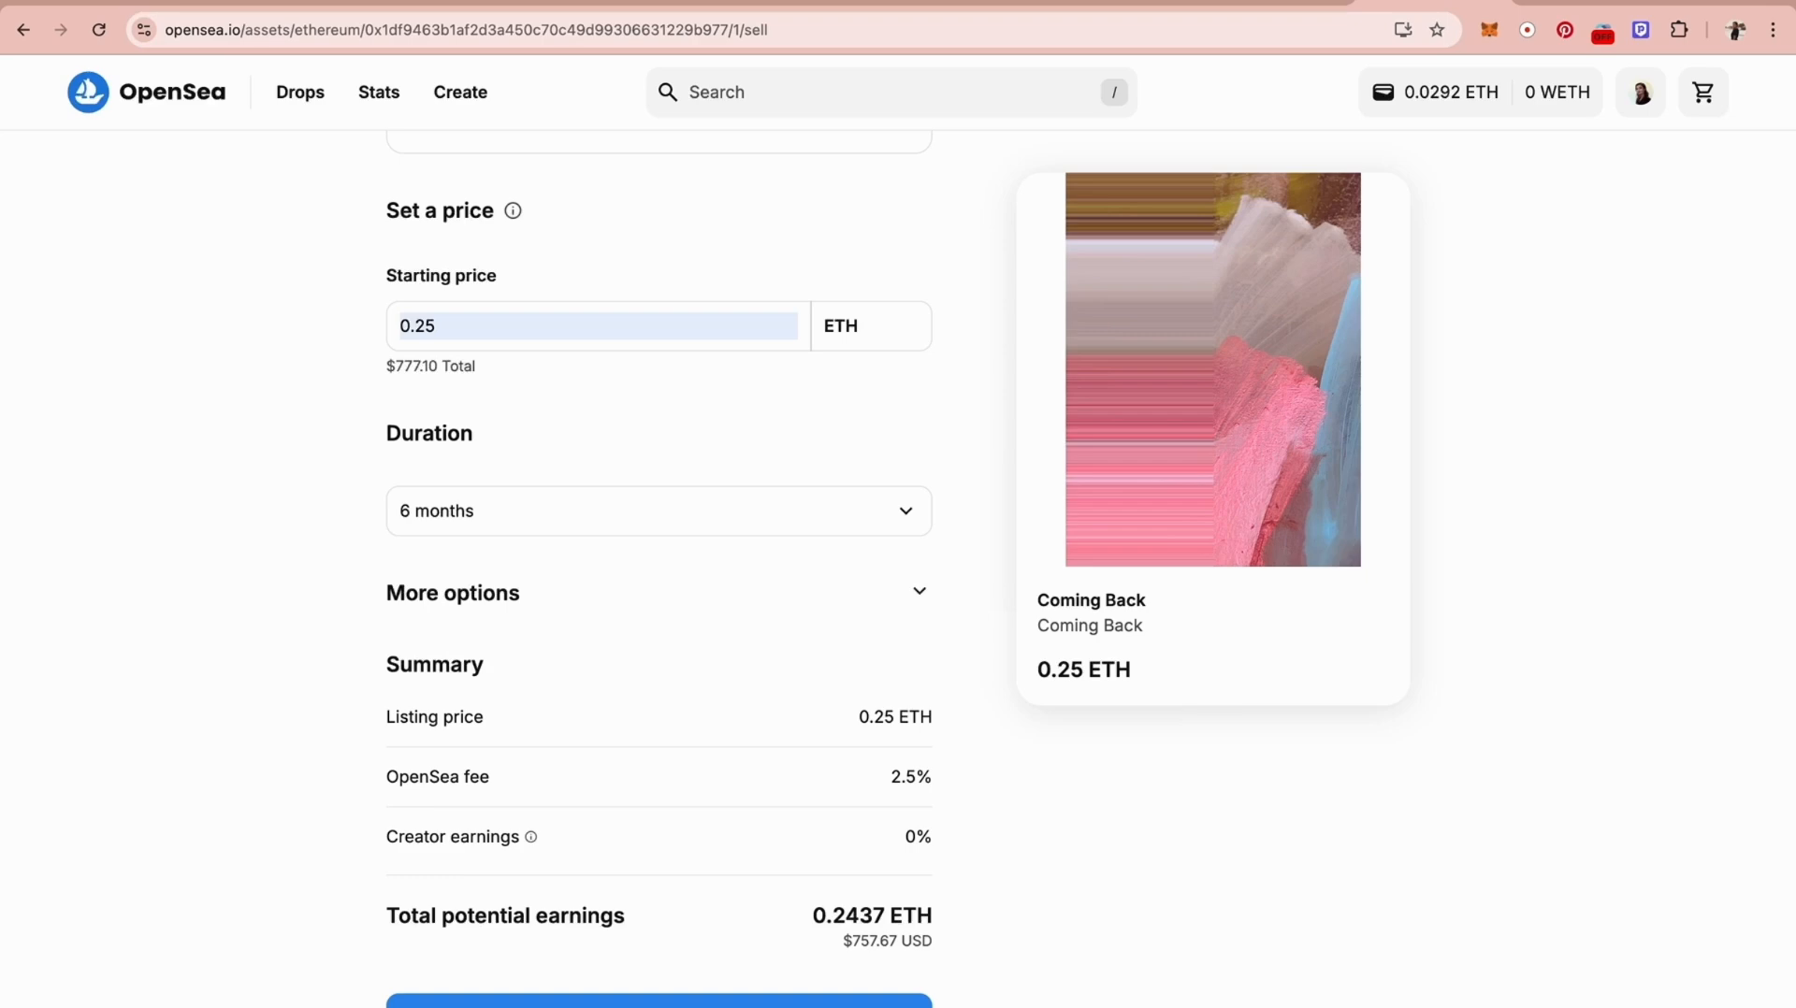
click(696, 1002)
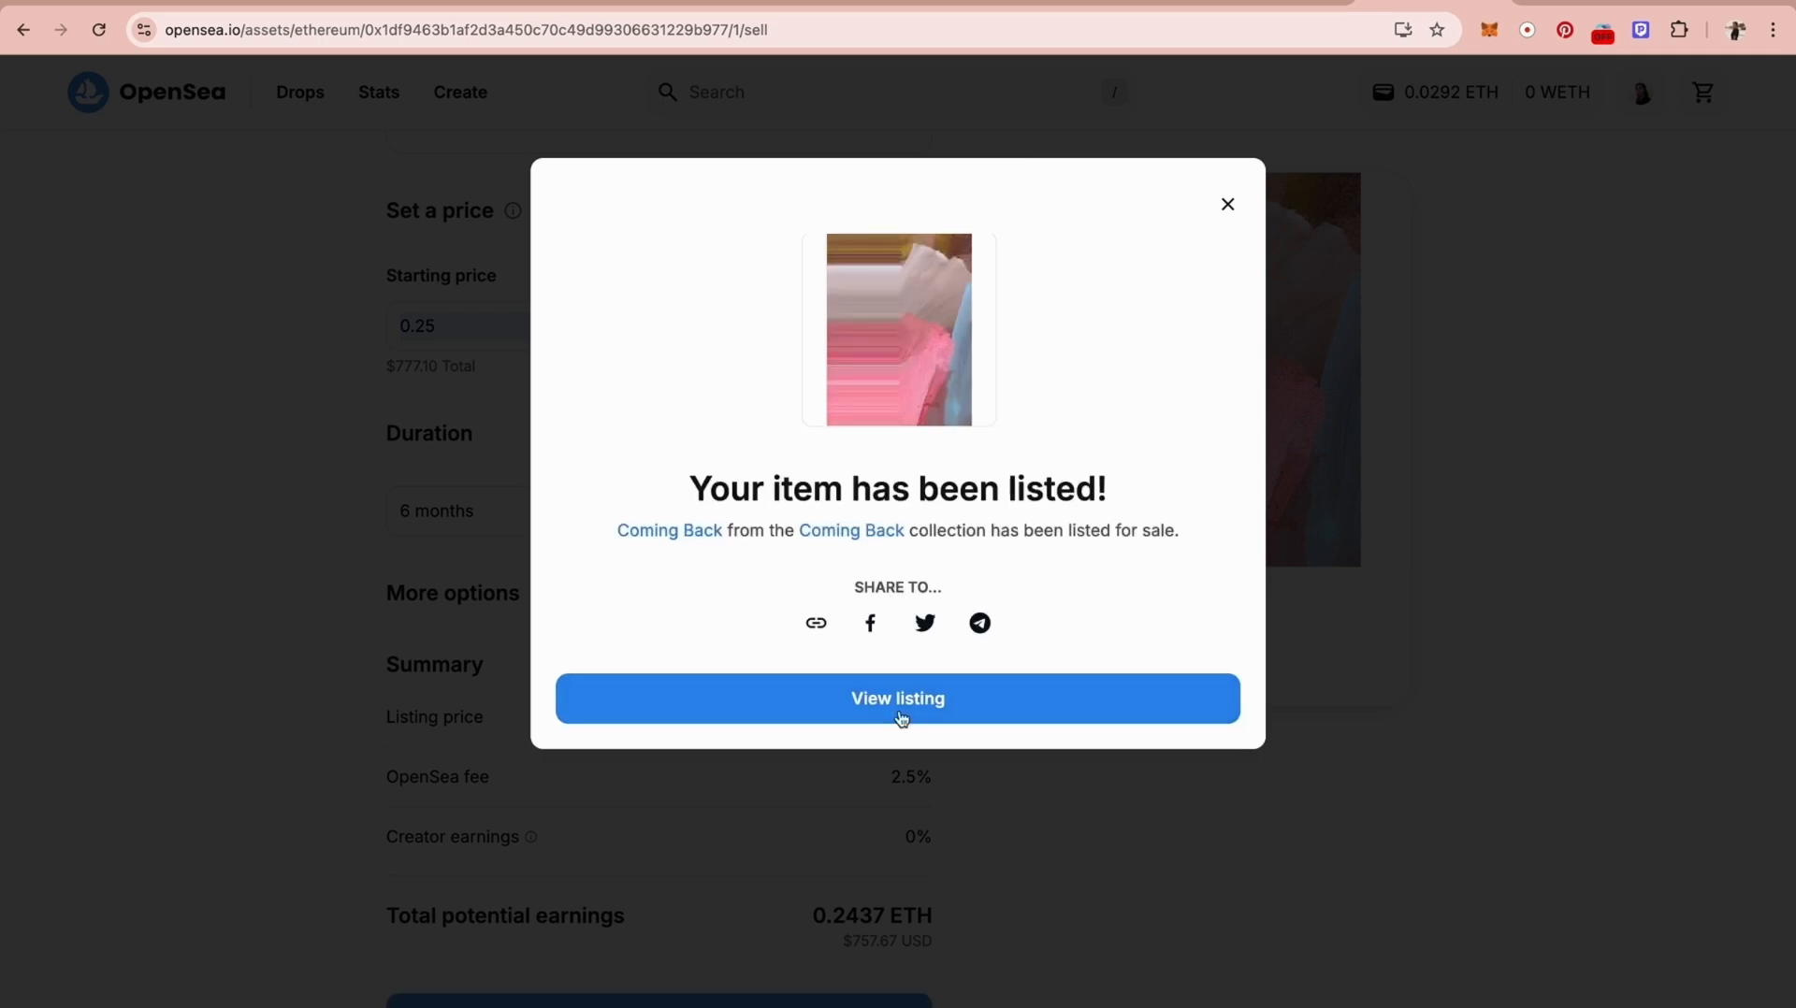
Step: View the new Coming Back listing and check its artwork, description, activity, price and sale end date
click(896, 716)
scroll(896, 716, down, 10)
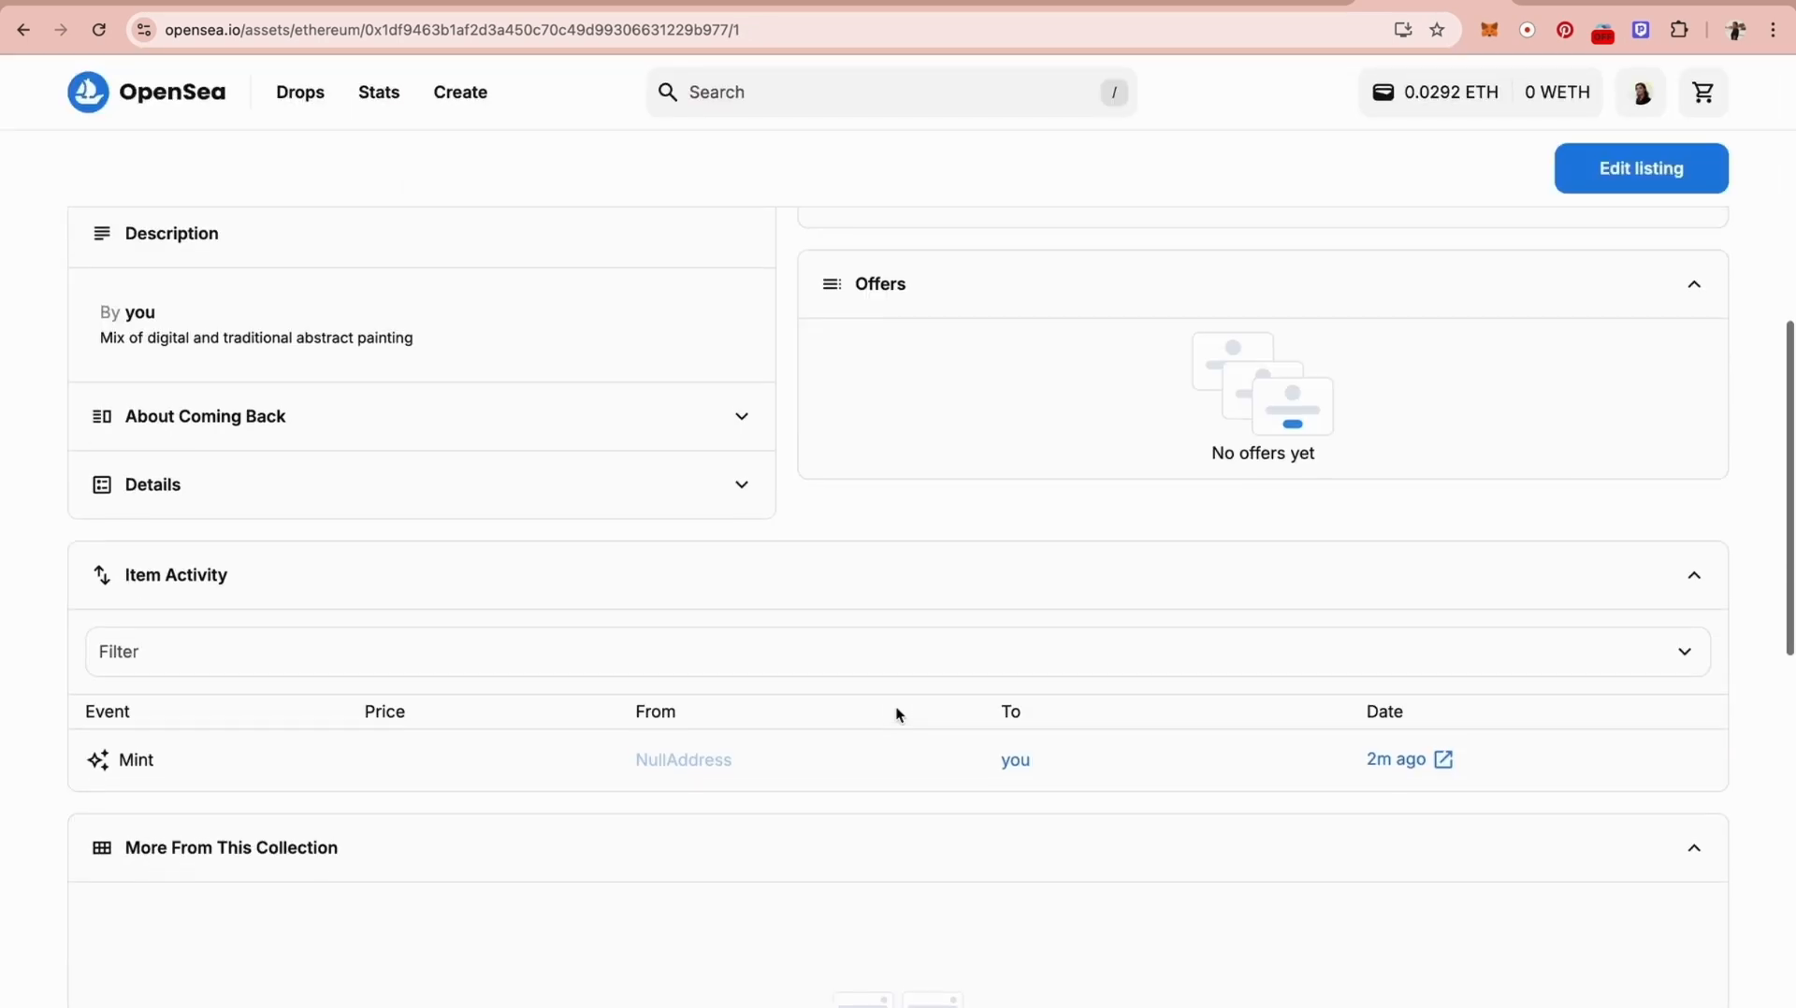
scroll(896, 716, down, 5)
scroll(896, 716, up, 3)
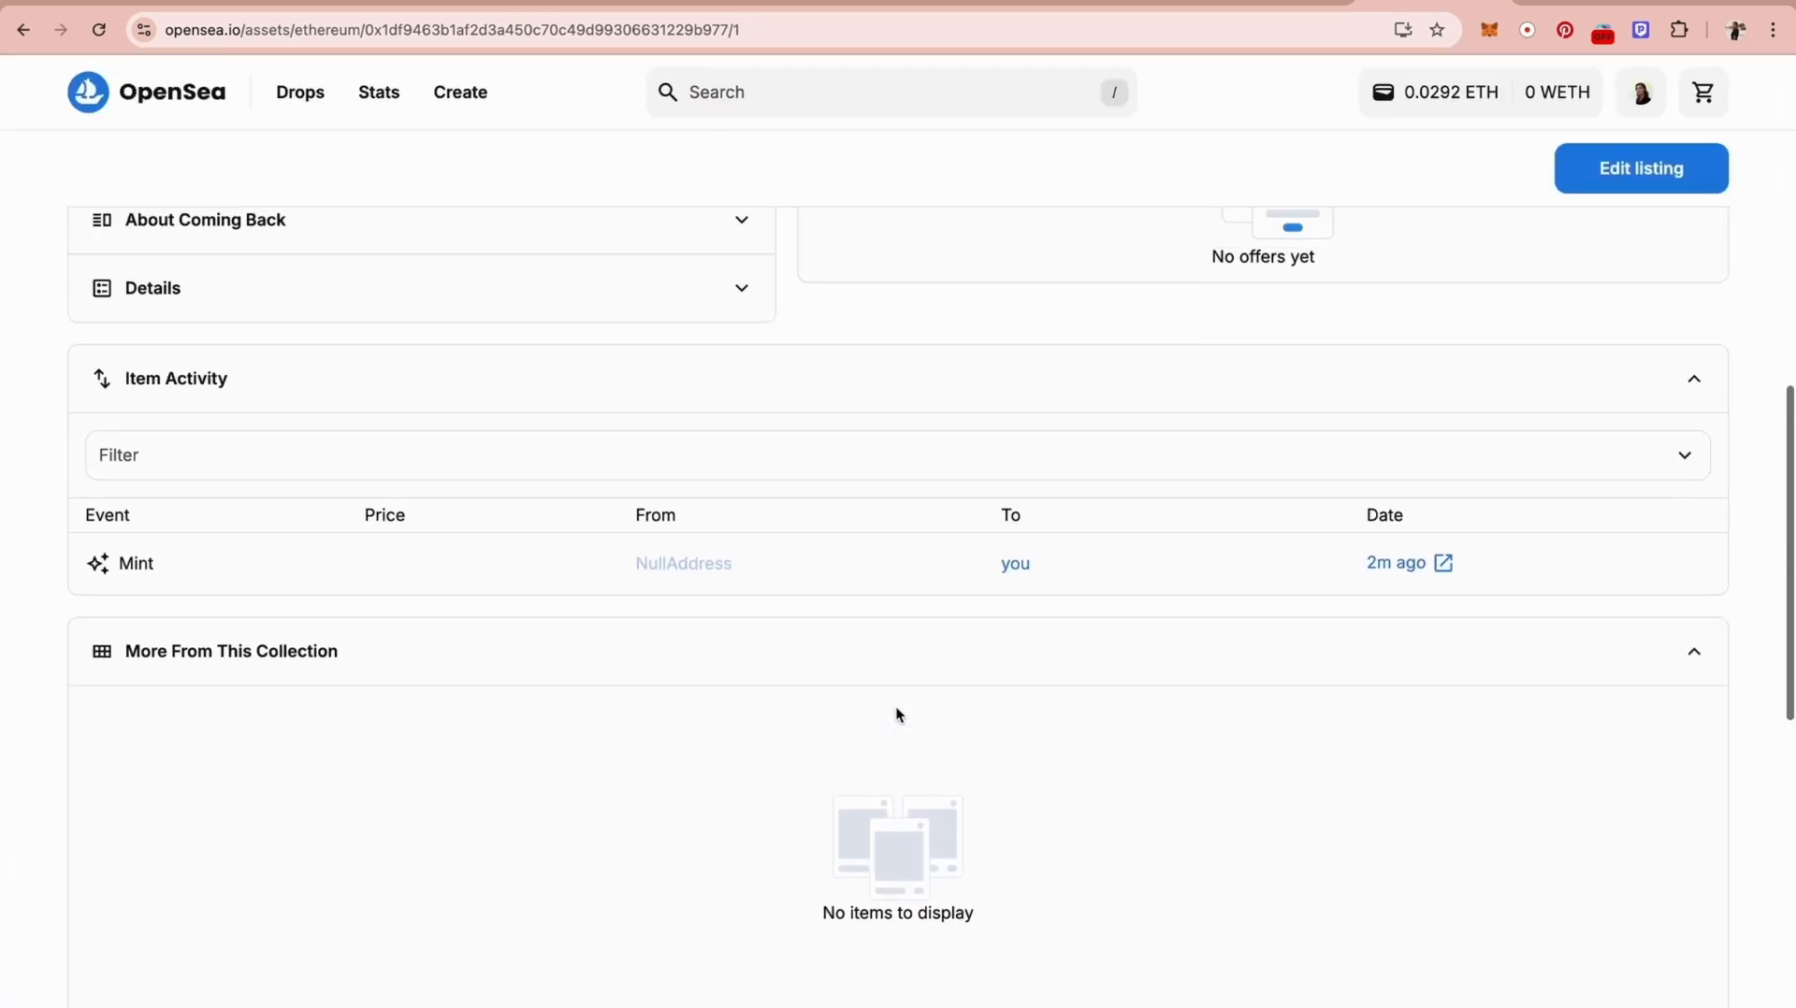
scroll(899, 715, up, 6)
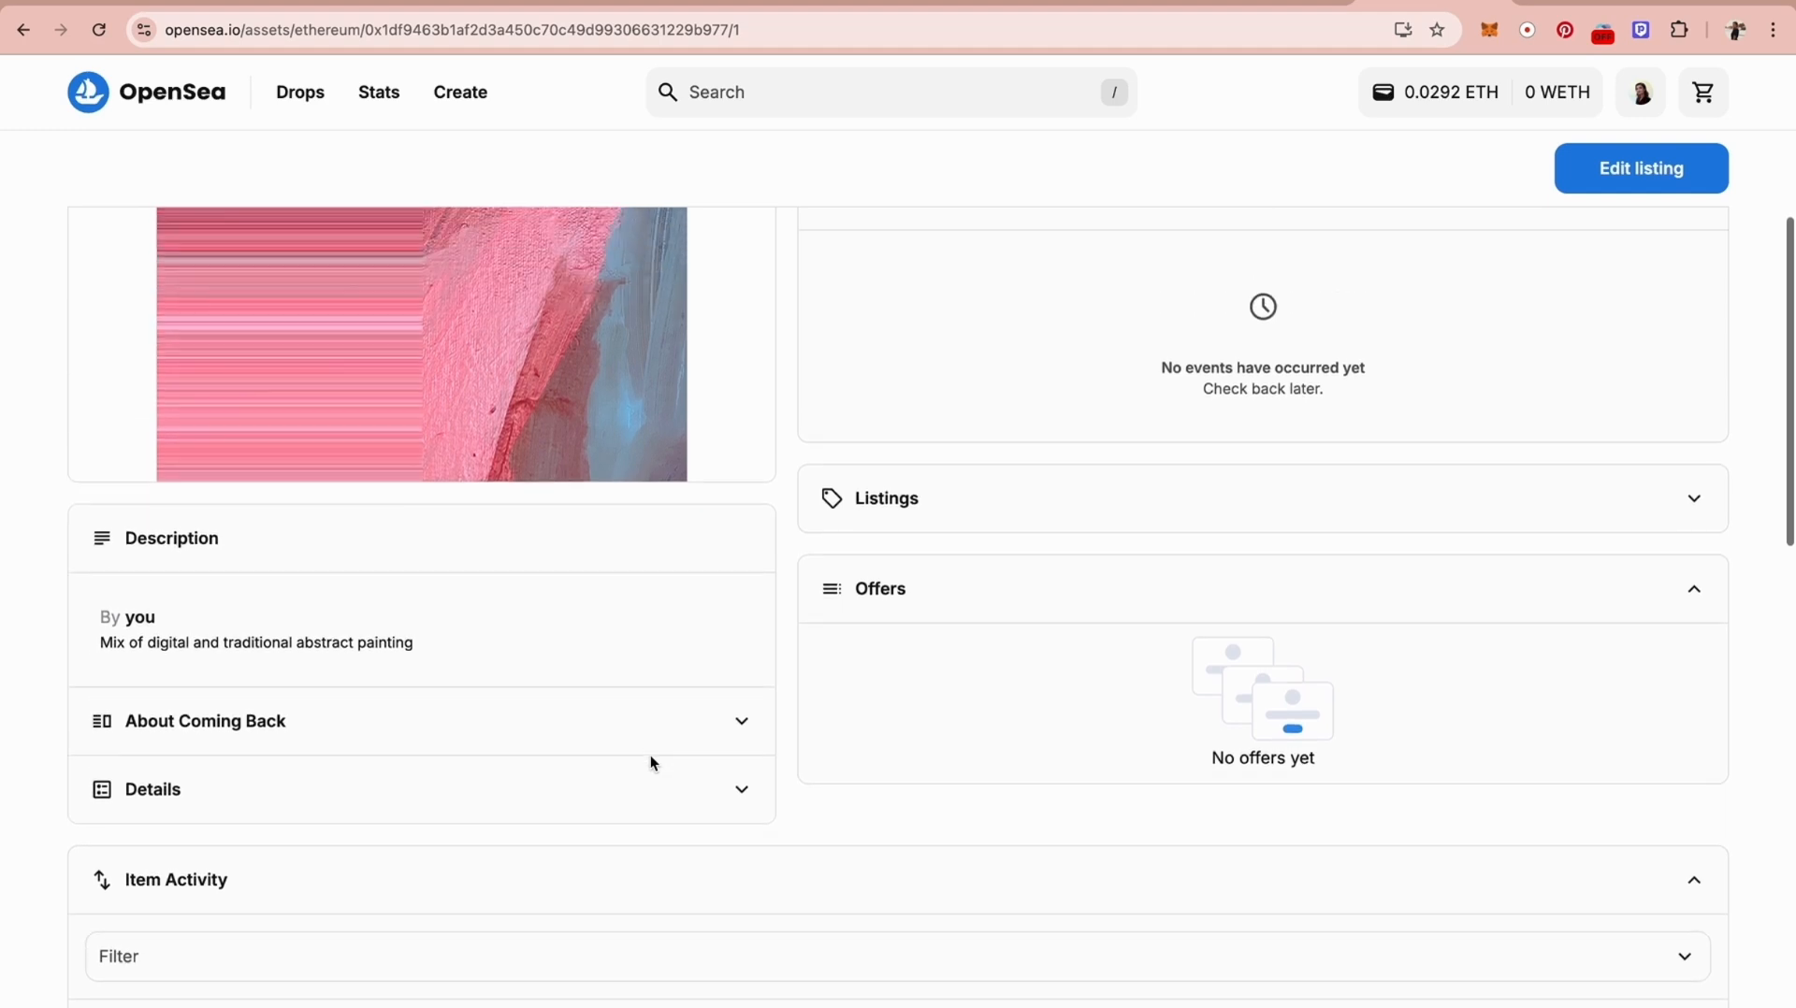
scroll(652, 764, up, 4)
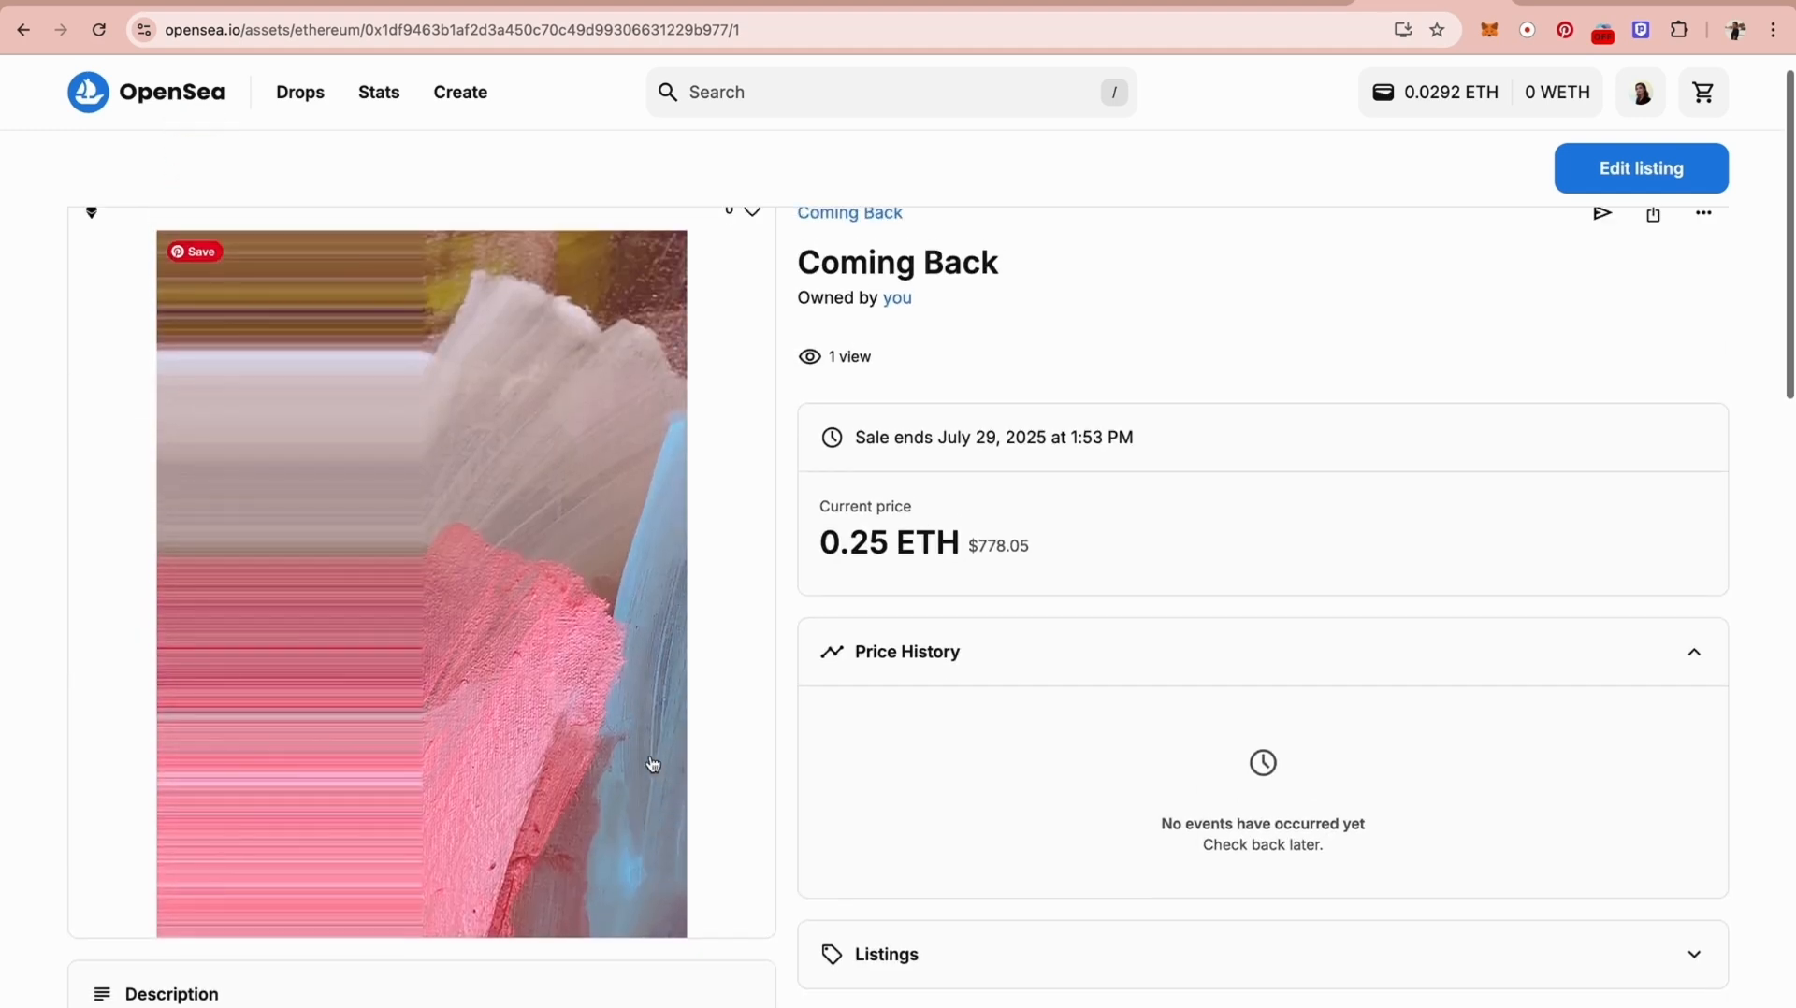
scroll(652, 764, up, 1)
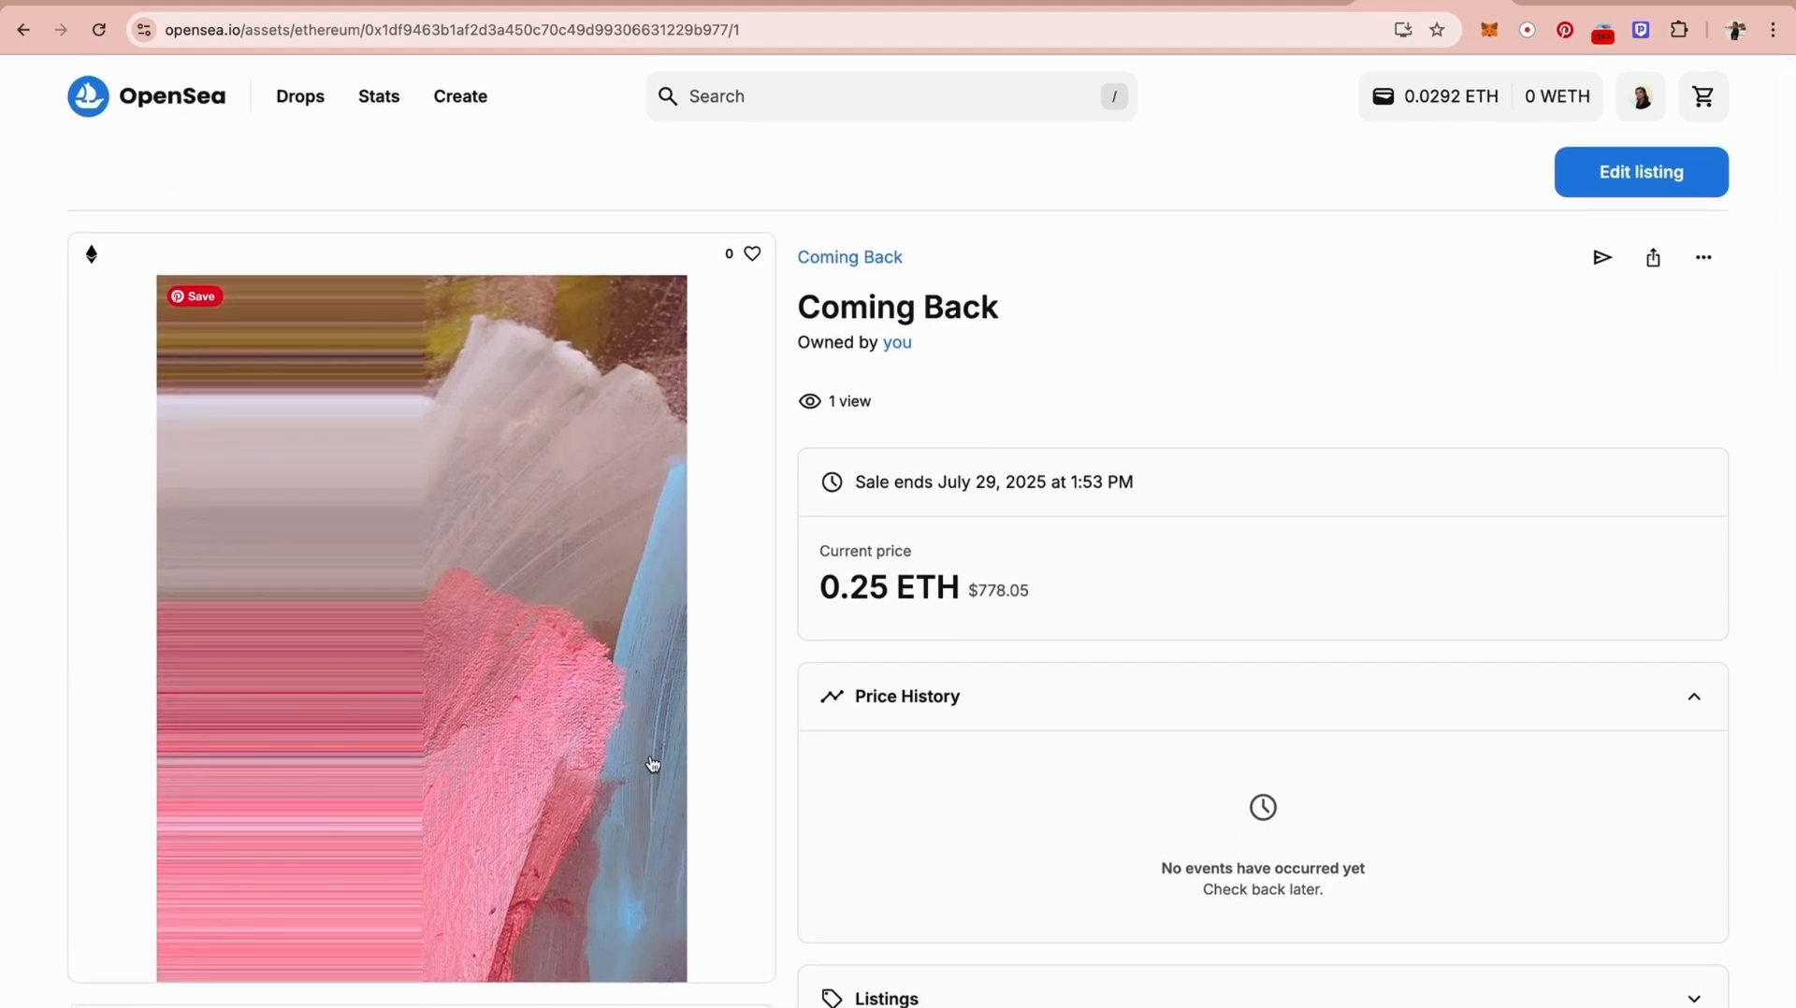
Step: Show the account options of the signed-in profile
mouse_move(1644, 101)
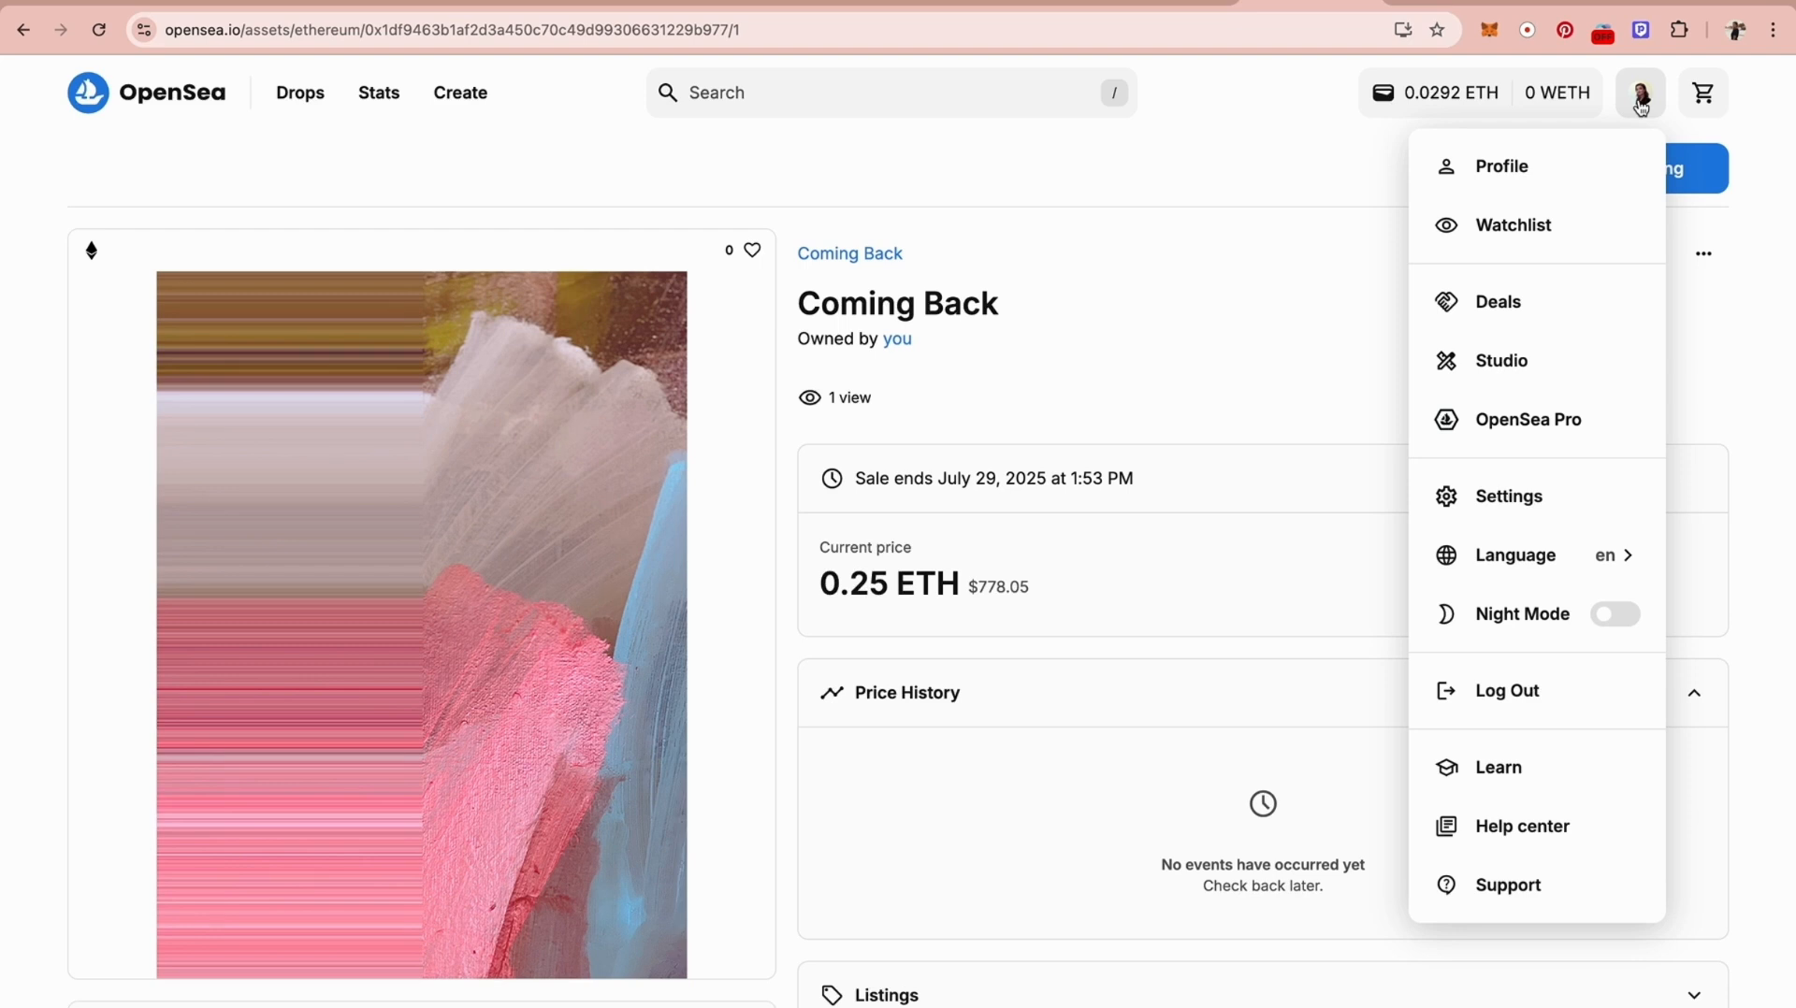